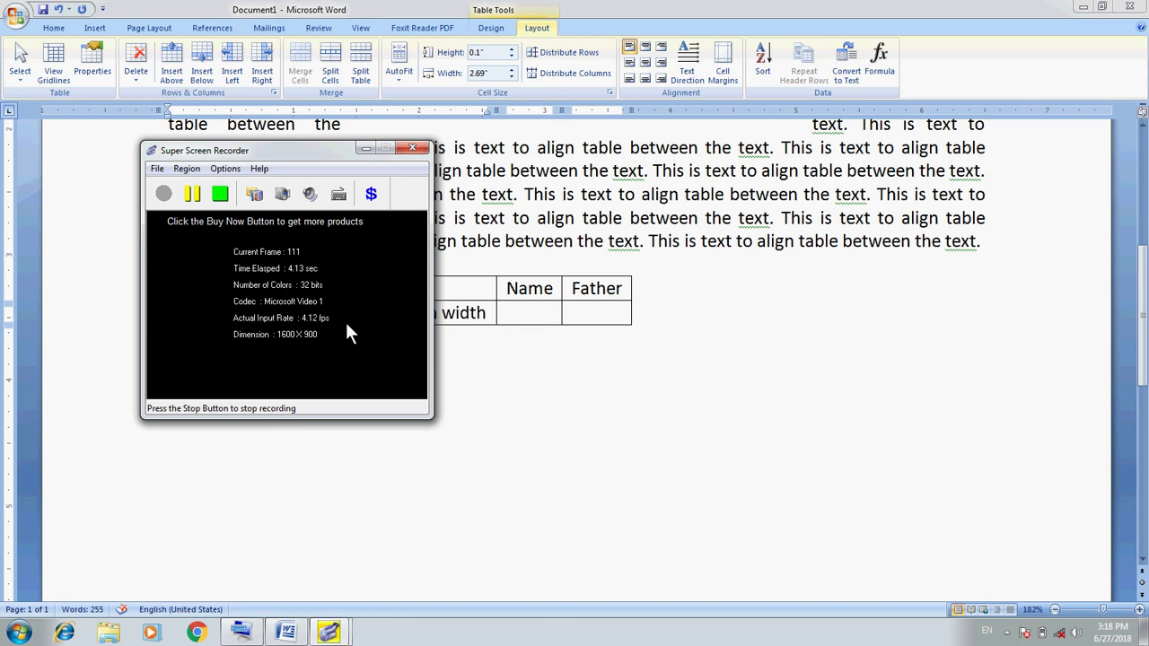
Minimize the Super Screen Recorder window to reveal the s/no, Name, Father table in Word.
left_click(366, 150)
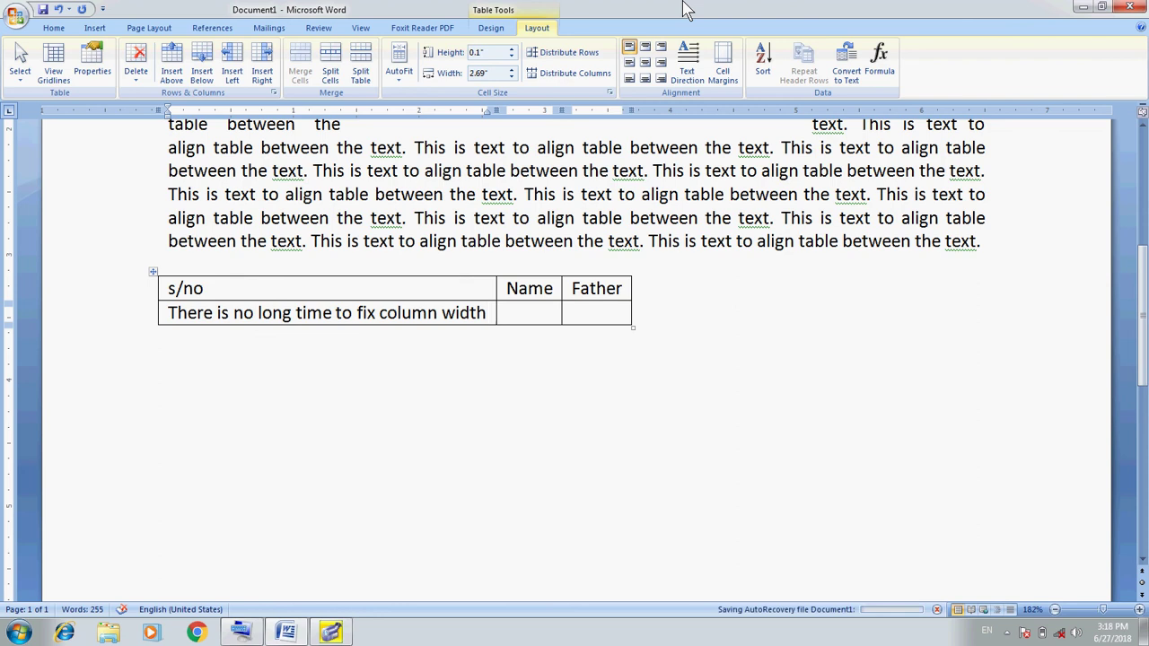
left_click(400, 72)
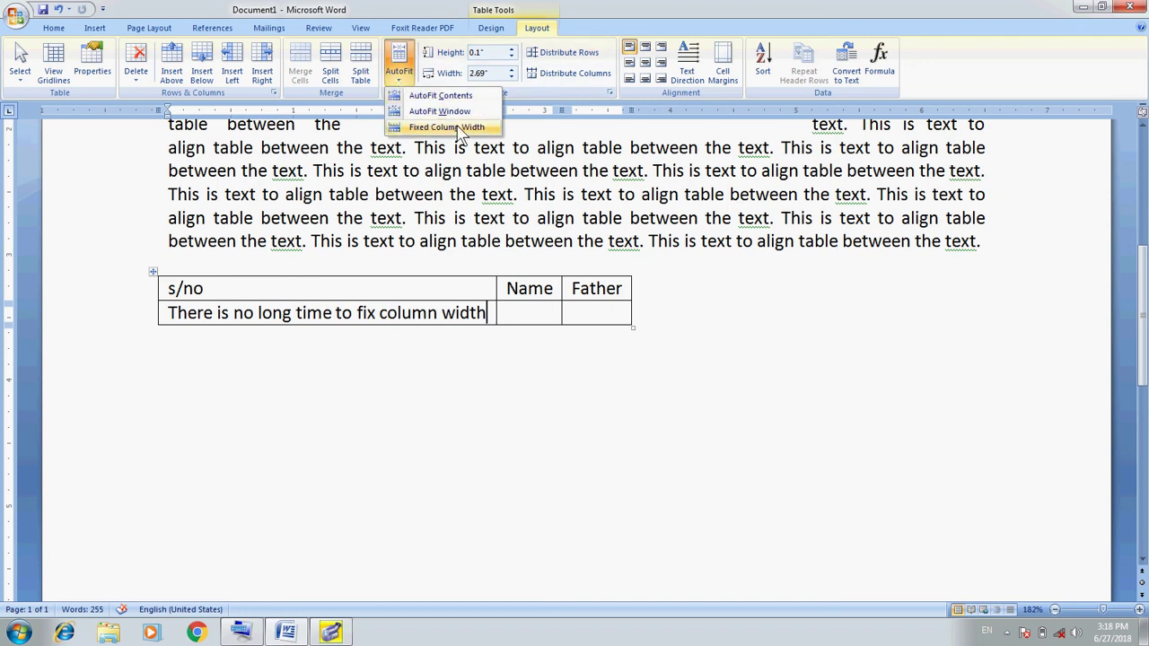
left_click(597, 9)
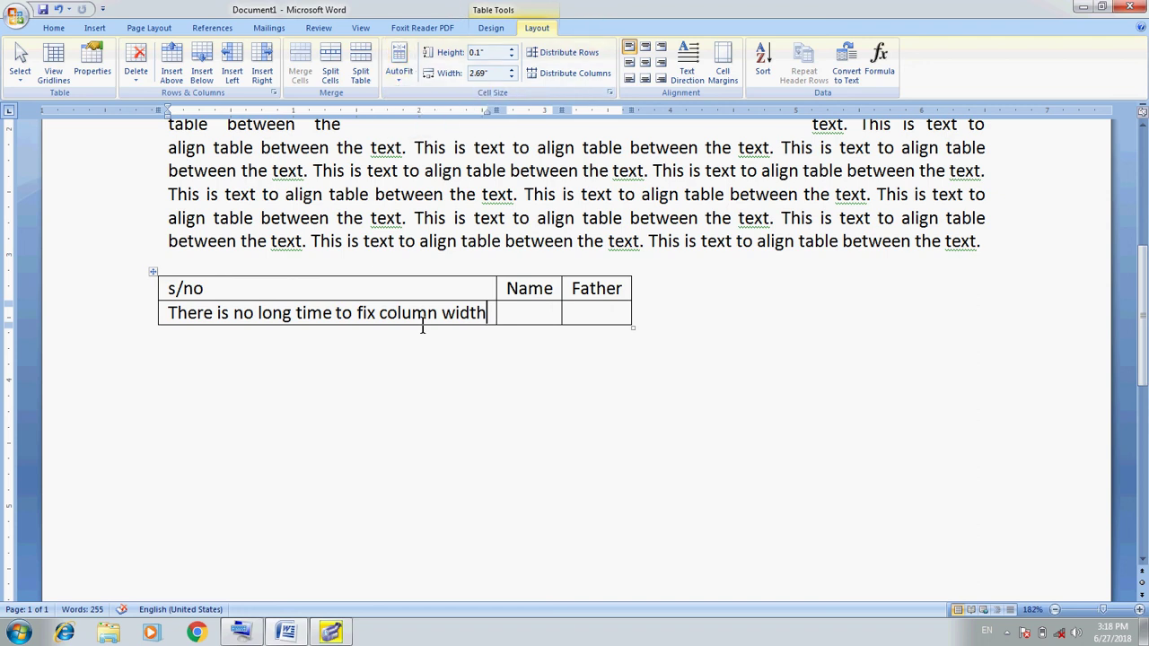
left_click(527, 312)
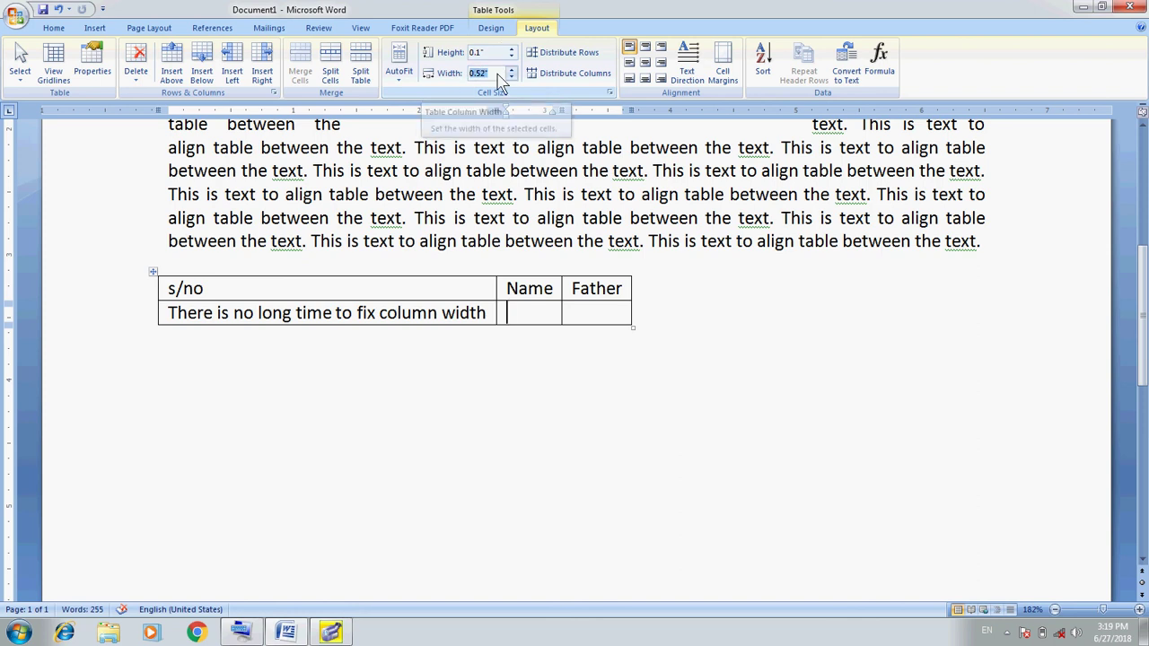
left_click(496, 74)
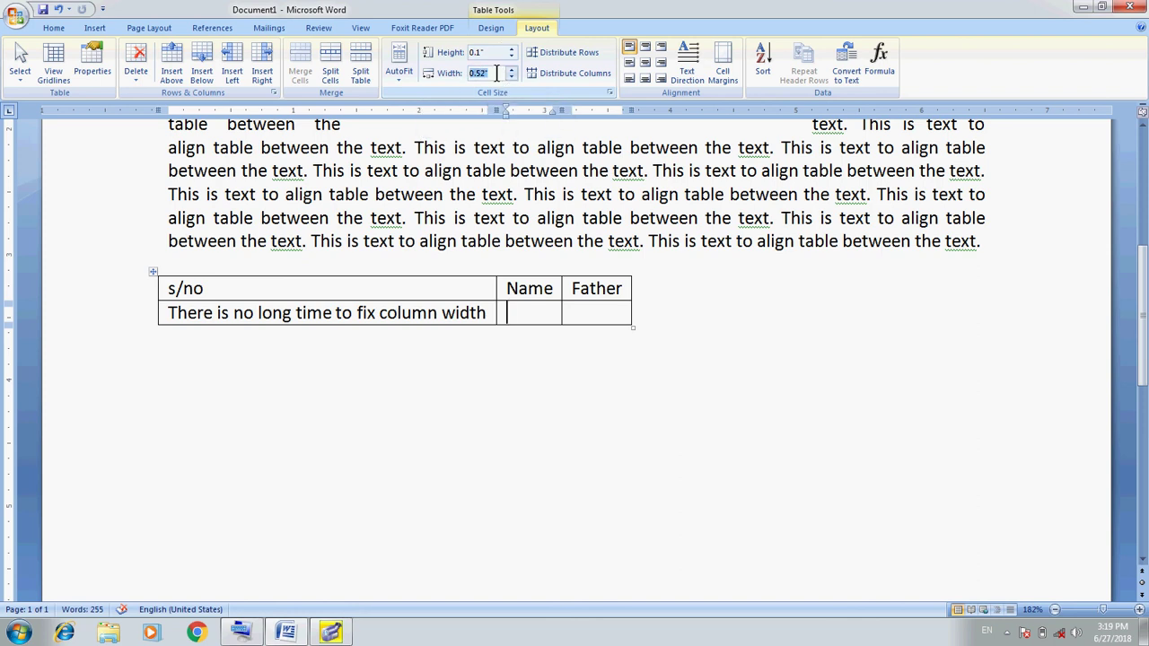
left_click(512, 69)
left_click(512, 69)
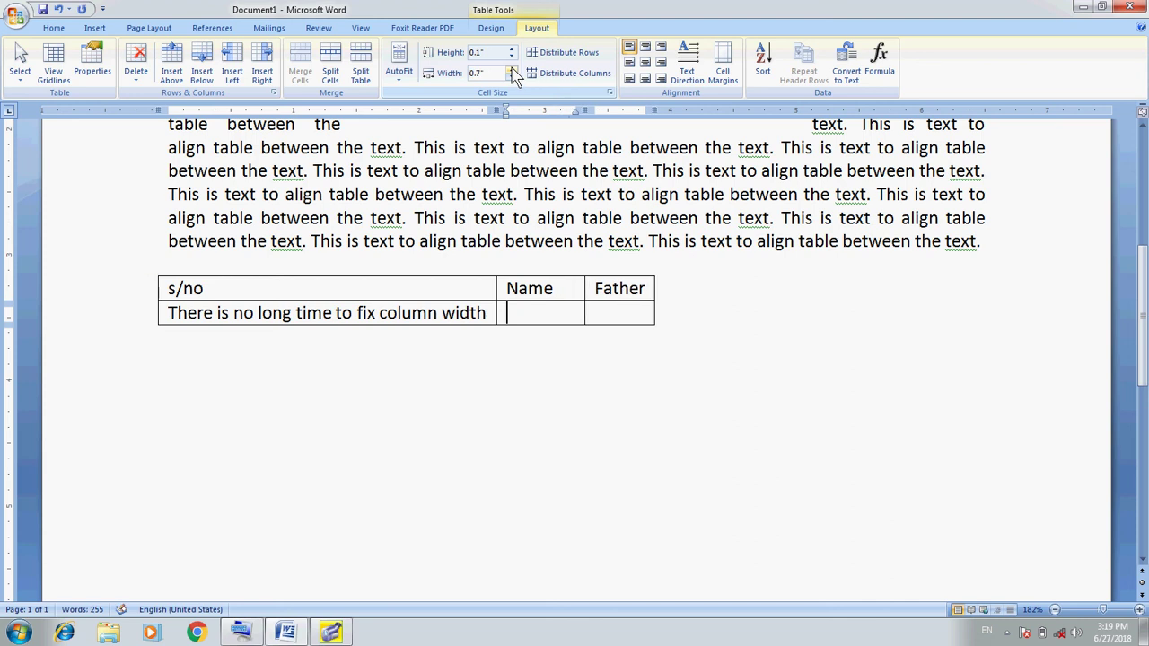
left_click(513, 71)
left_click(512, 78)
left_click(513, 78)
left_click(512, 78)
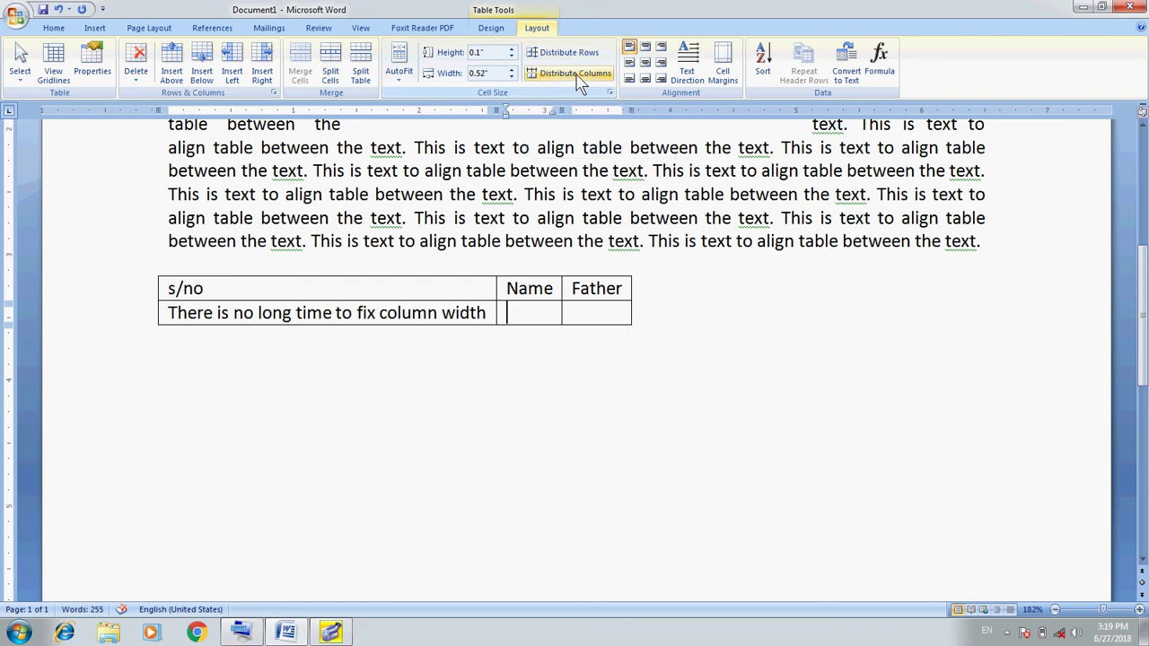
Add empty rows to the end of the table from its last cell with Tab.
left_click(622, 312)
key("Tab")
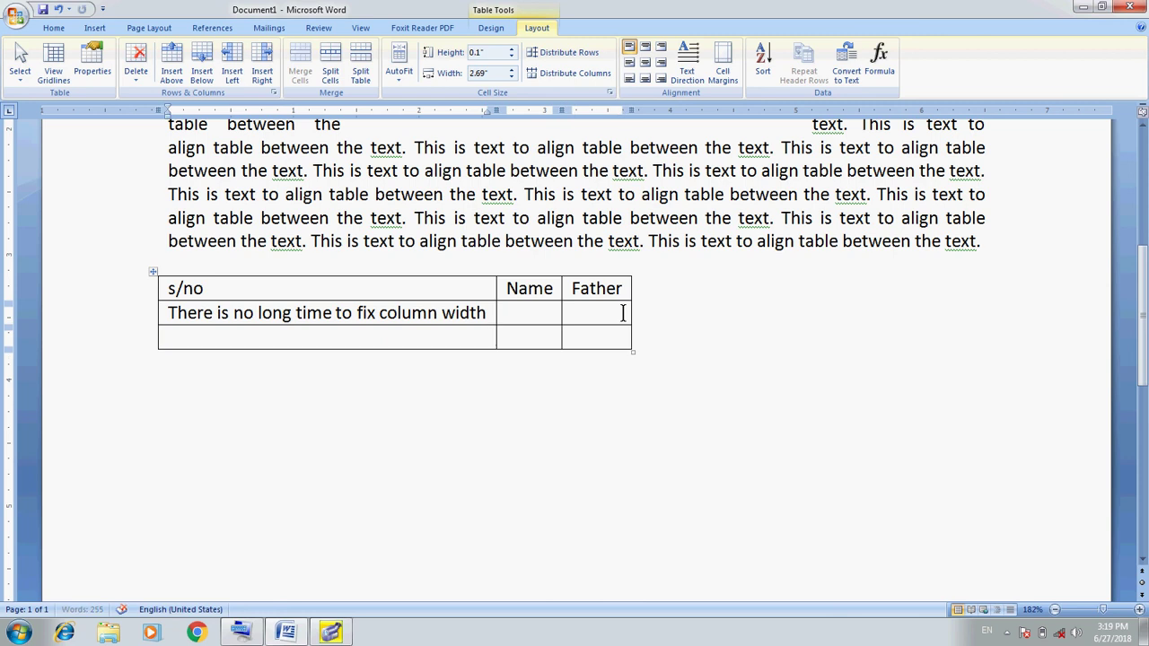
key("Tab")
key("Tab")
key("Tab")
key("Tab")
key("Tab")
key("Tab")
key("Tab")
key("Tab")
key("Tab")
key("Tab")
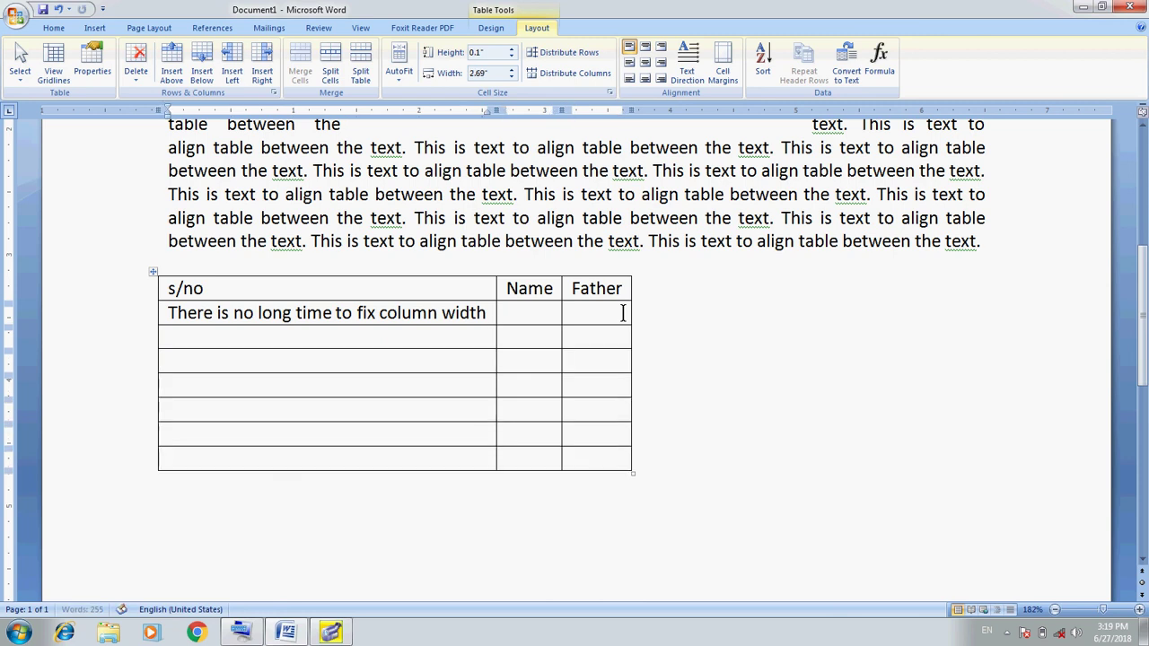
left_click(533, 459)
left_click(579, 460)
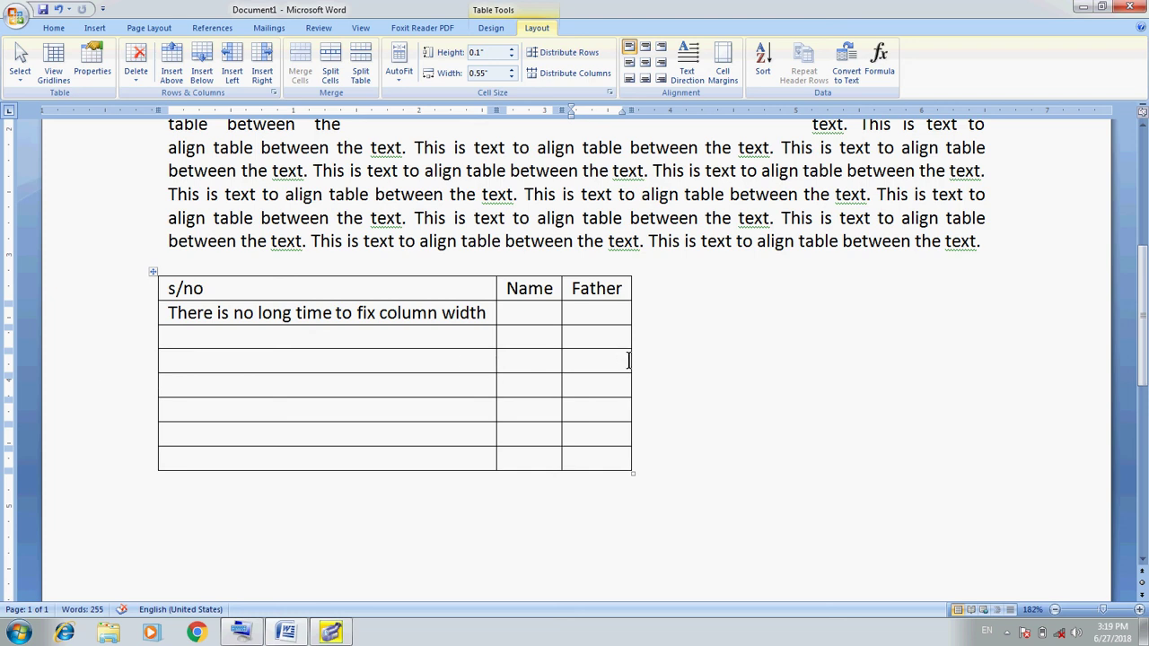
Widen the Father column to 1.42 inches and make the fifth row much taller.
left_click_drag(629, 359, 741, 359)
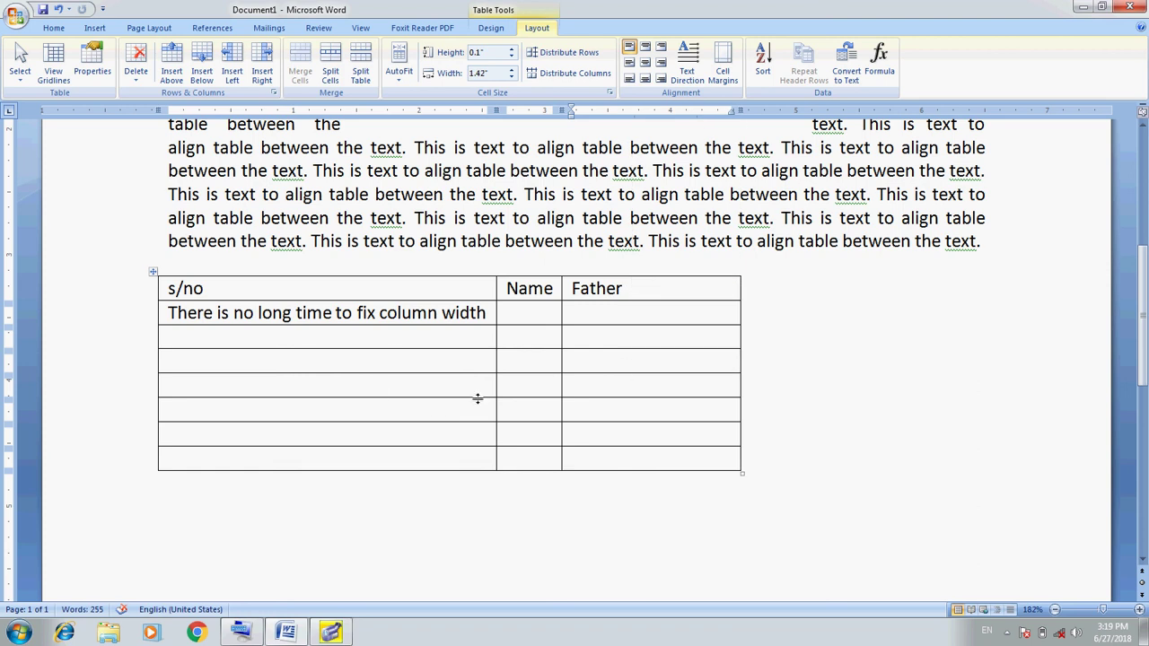
left_click_drag(478, 397, 477, 483)
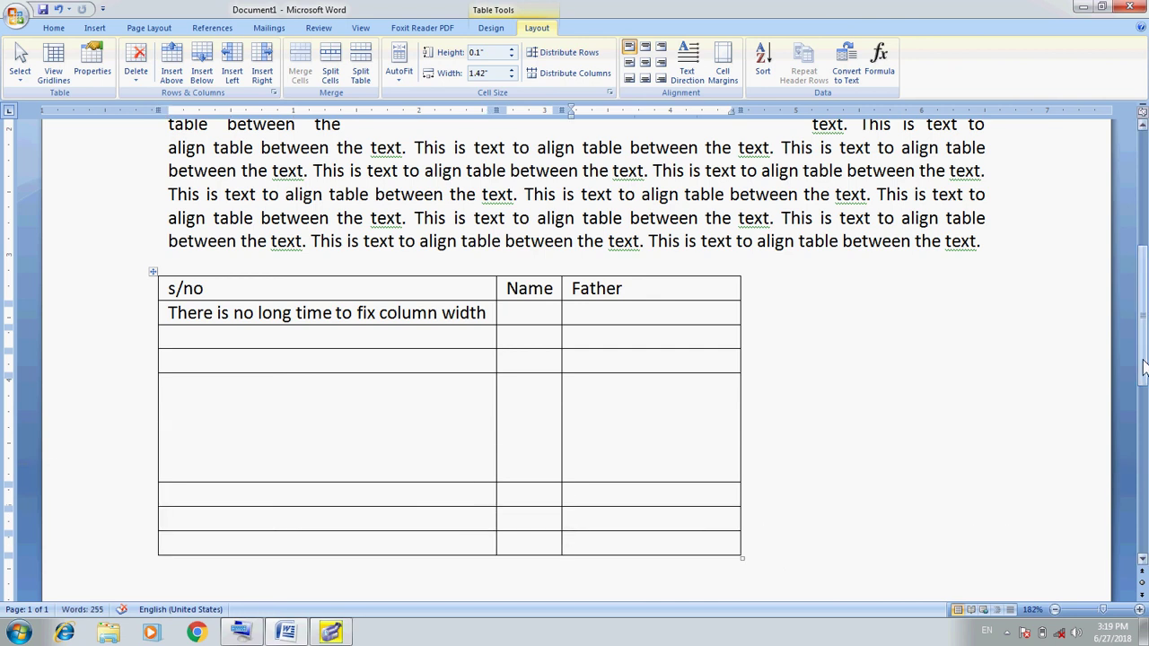
scroll(1144, 366, "down", 2)
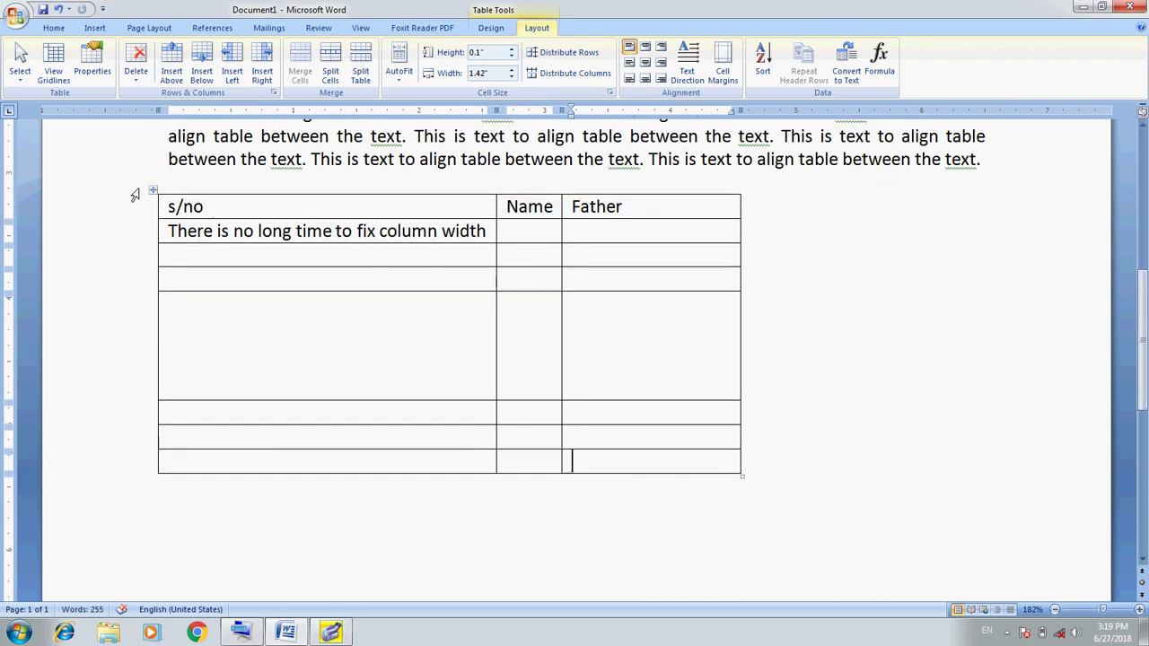
Distribute the whole table's rows to 0.27 inch height and its three columns to 1.55 inch each.
left_click(153, 191)
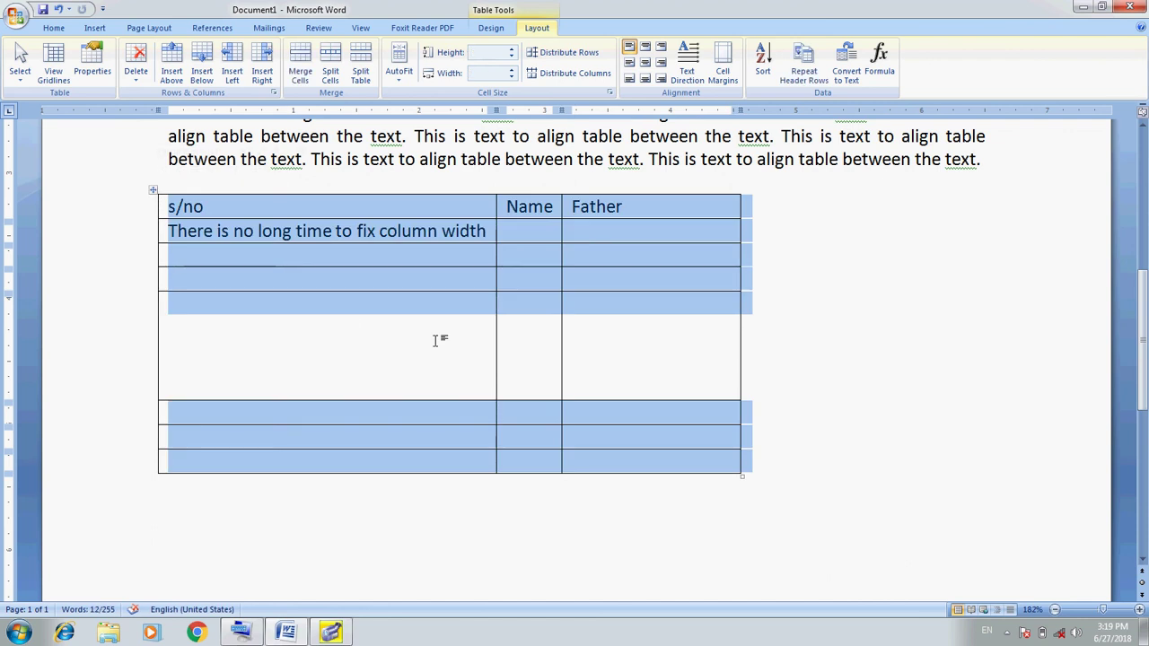
left_click(588, 59)
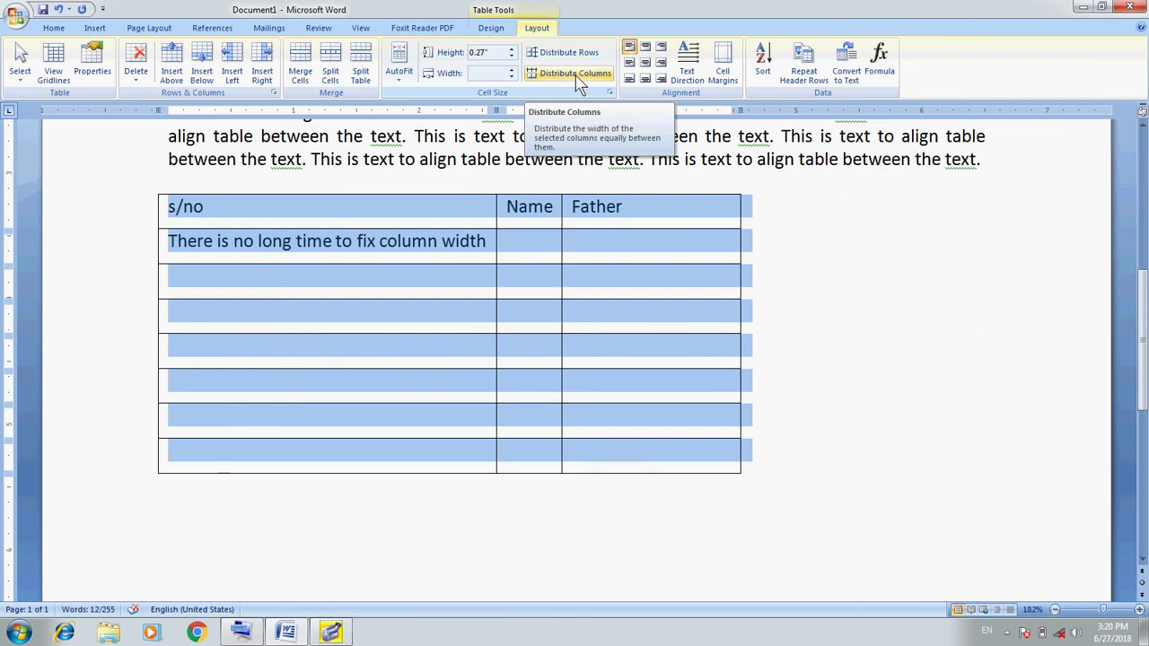
left_click(579, 73)
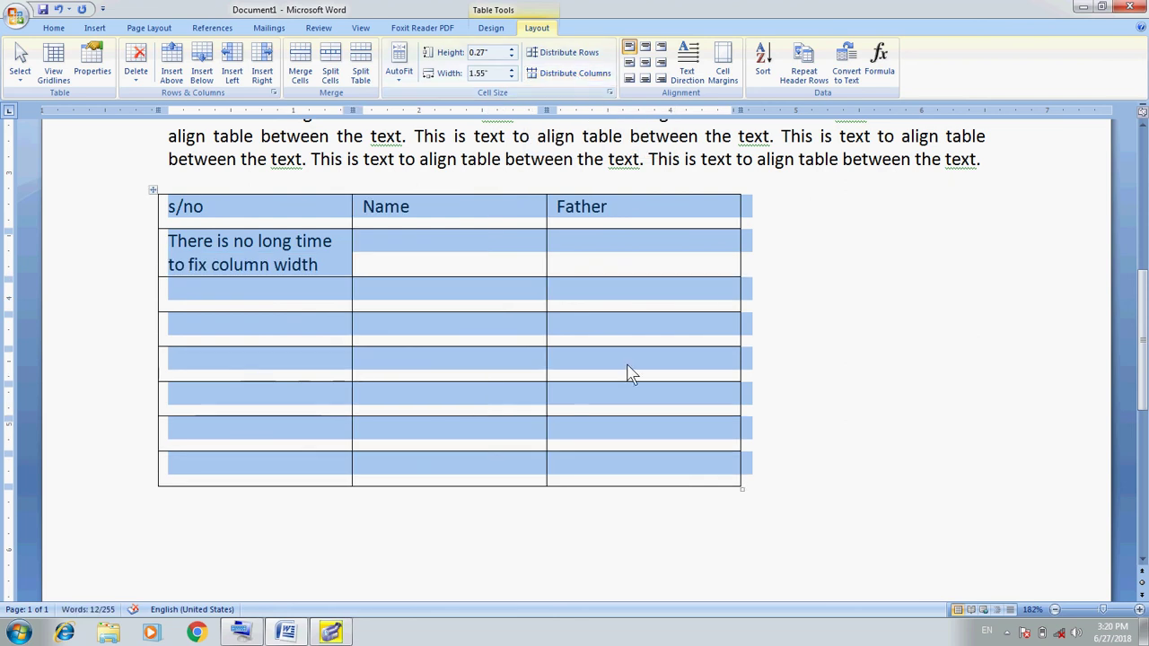
left_click(652, 260)
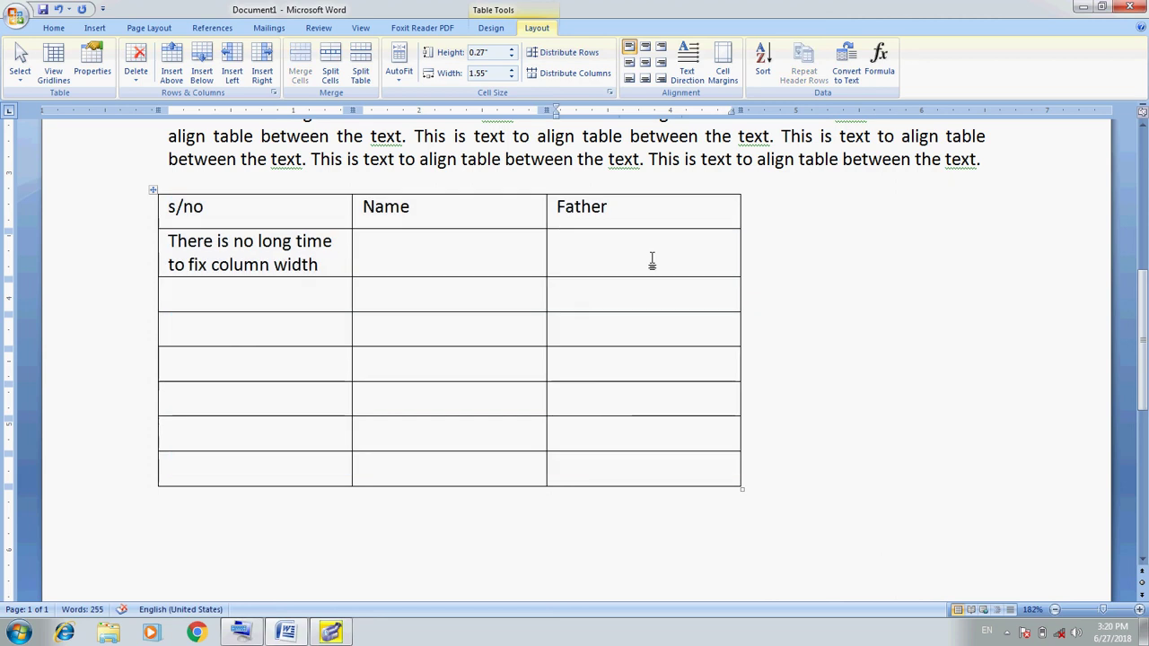
Merge the Name cells of rows 3 to 5 into one cell and type Direction in it.
left_click(185, 299)
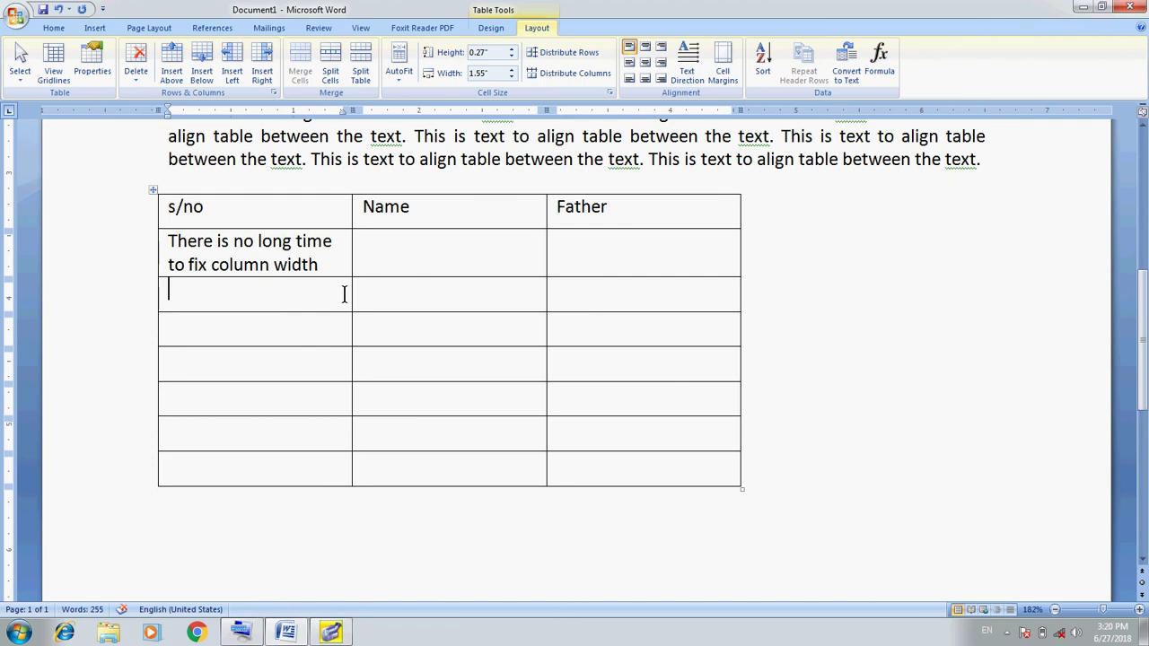
left_click(436, 289)
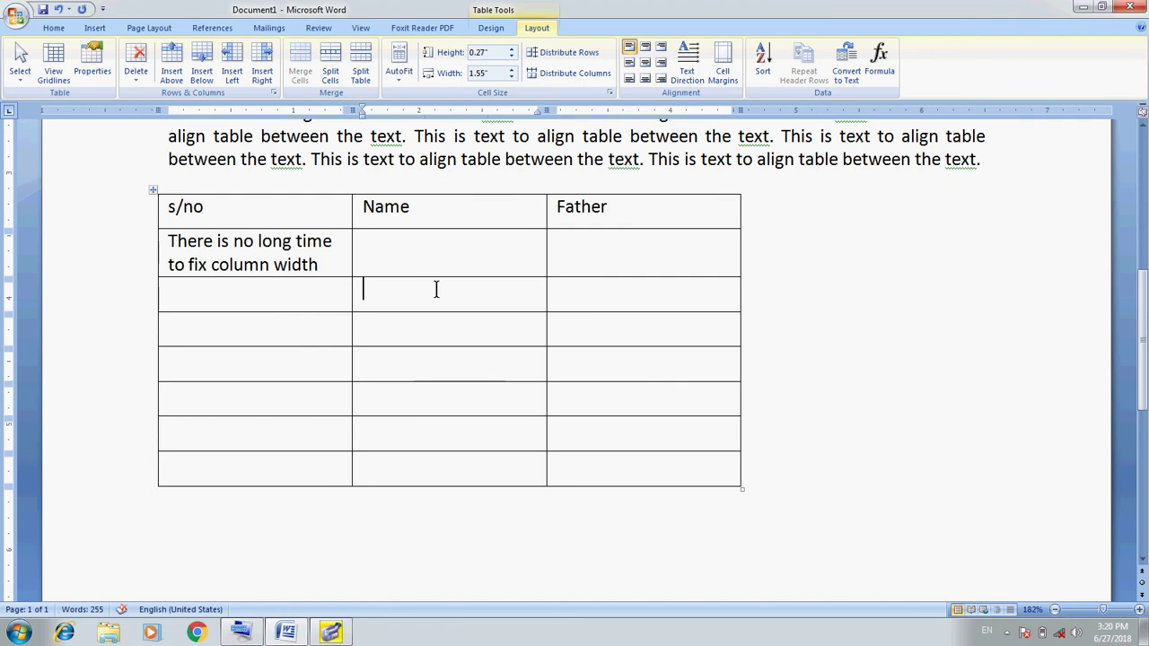
left_click(594, 291)
left_click_drag(379, 304, 472, 349)
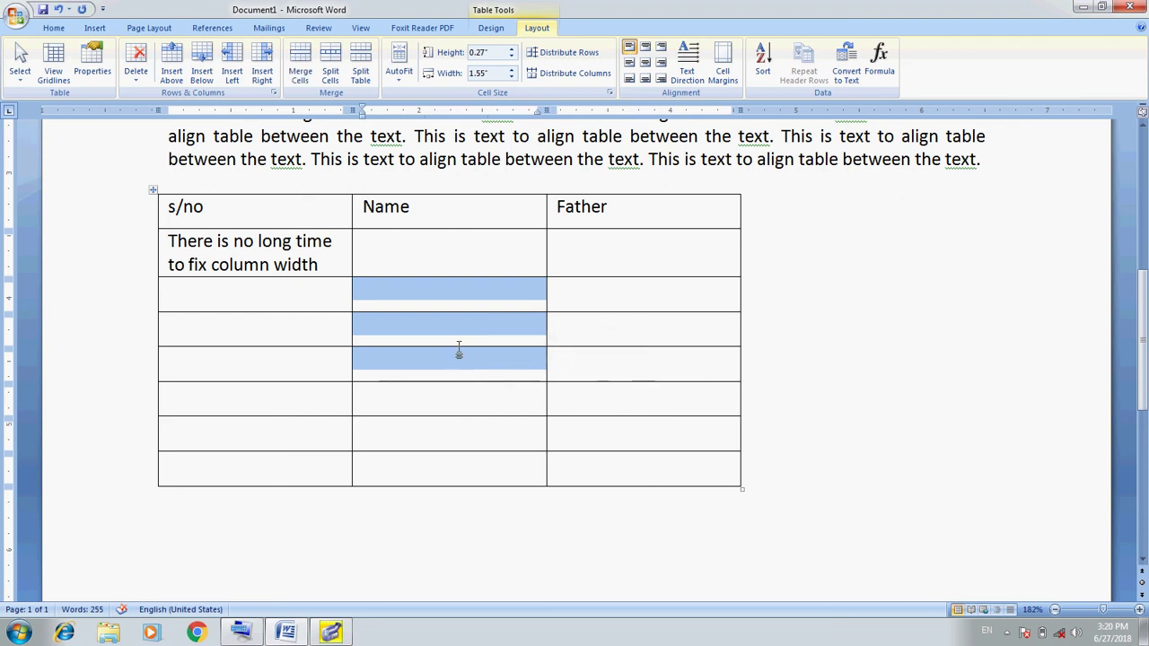
left_click(293, 79)
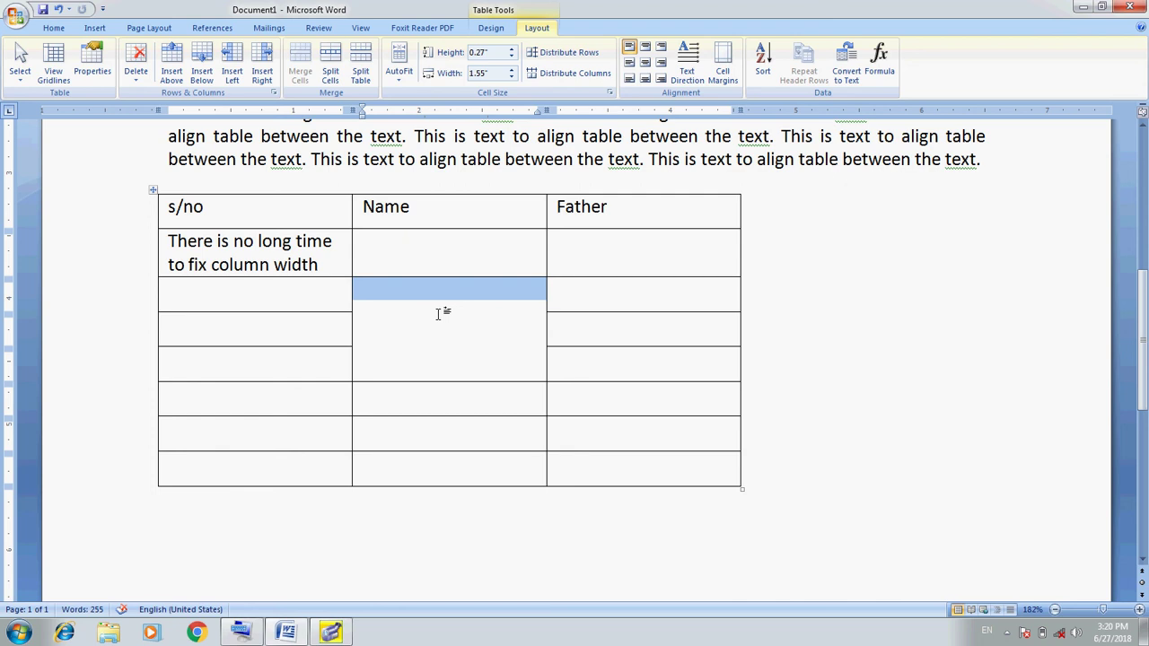
type("D")
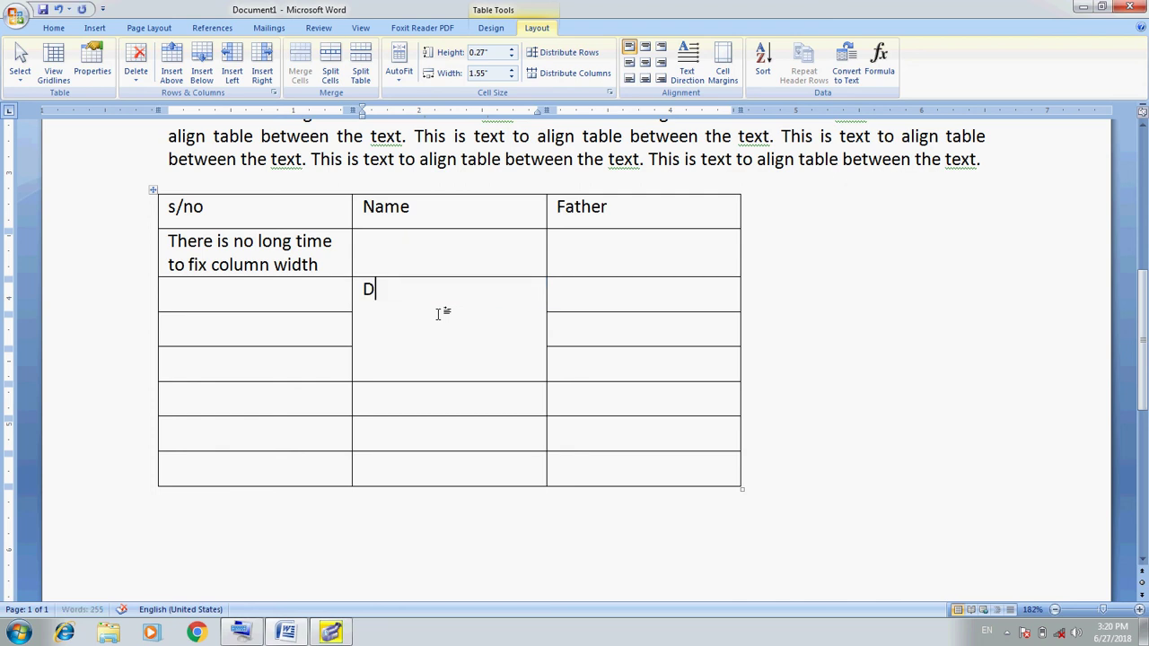
type("irection")
Try other text directions and alignments, finishing with Direction horizontal and centred both ways.
left_click(645, 63)
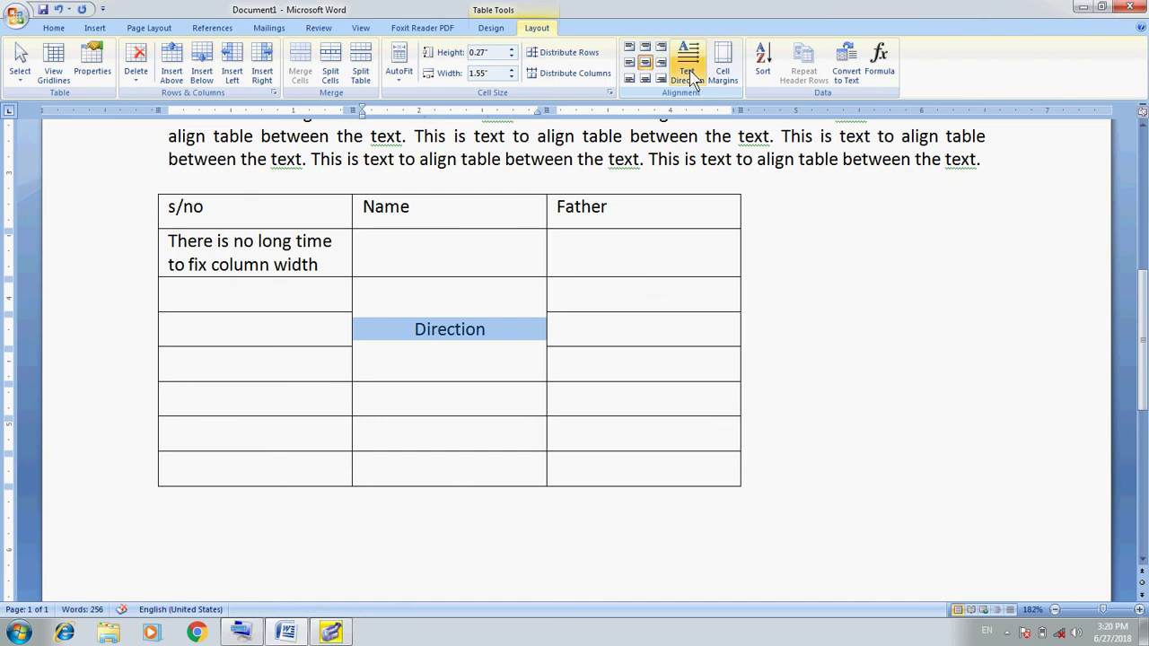
left_click(687, 72)
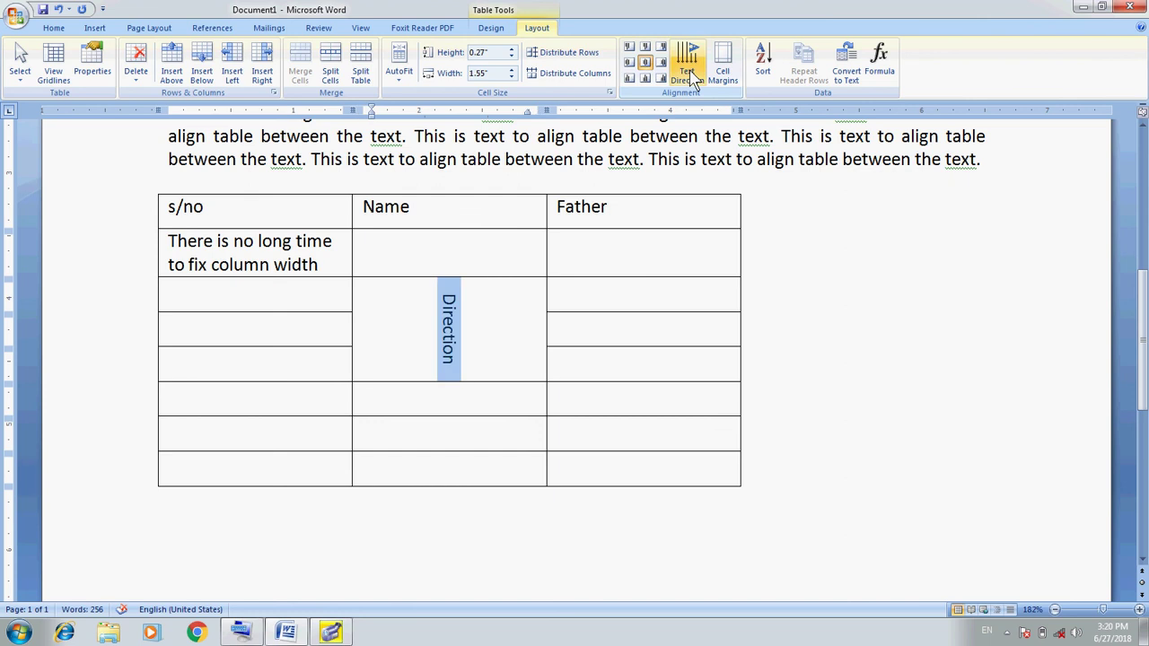
left_click(689, 75)
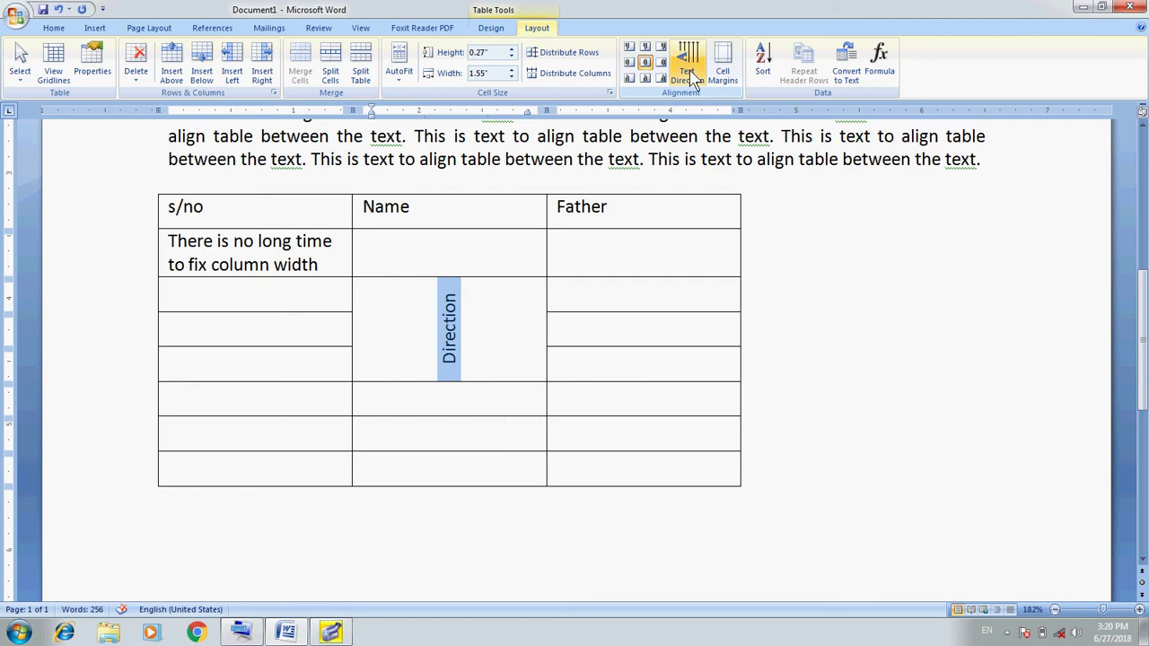
left_click(691, 77)
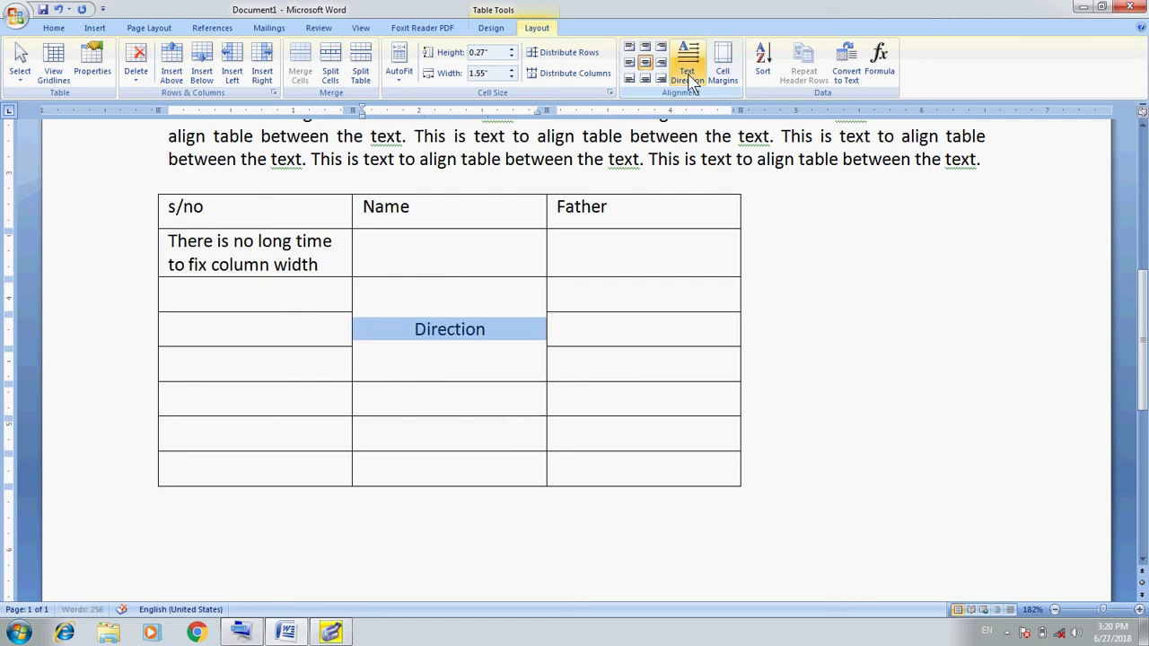
left_click(646, 50)
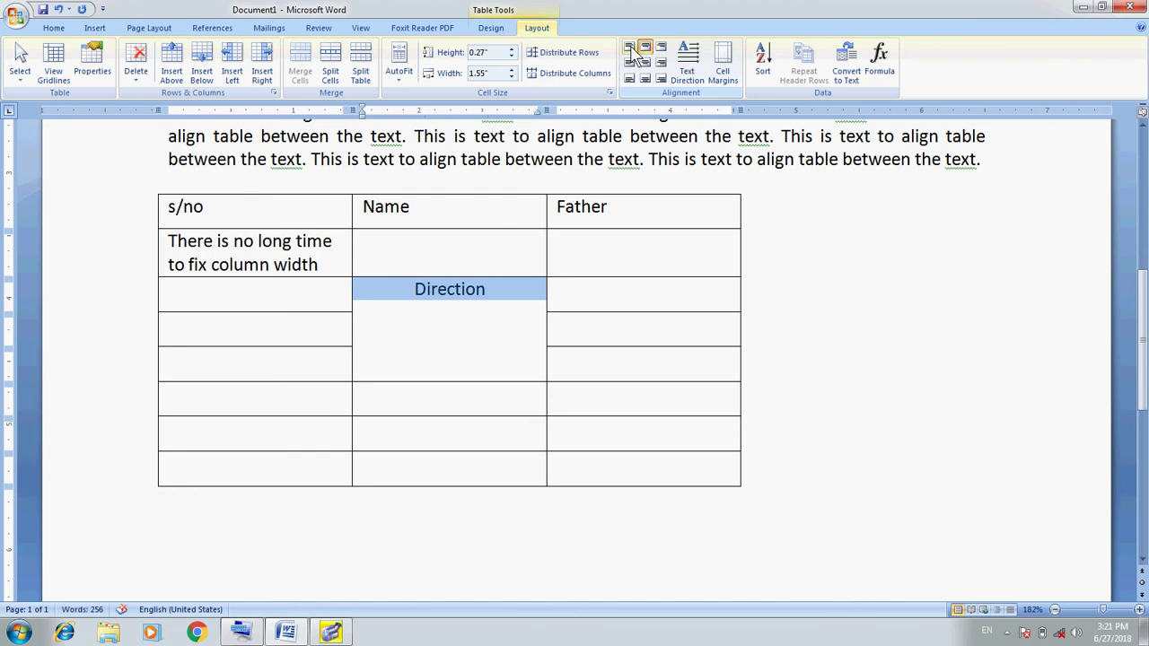
left_click(631, 50)
left_click(688, 64)
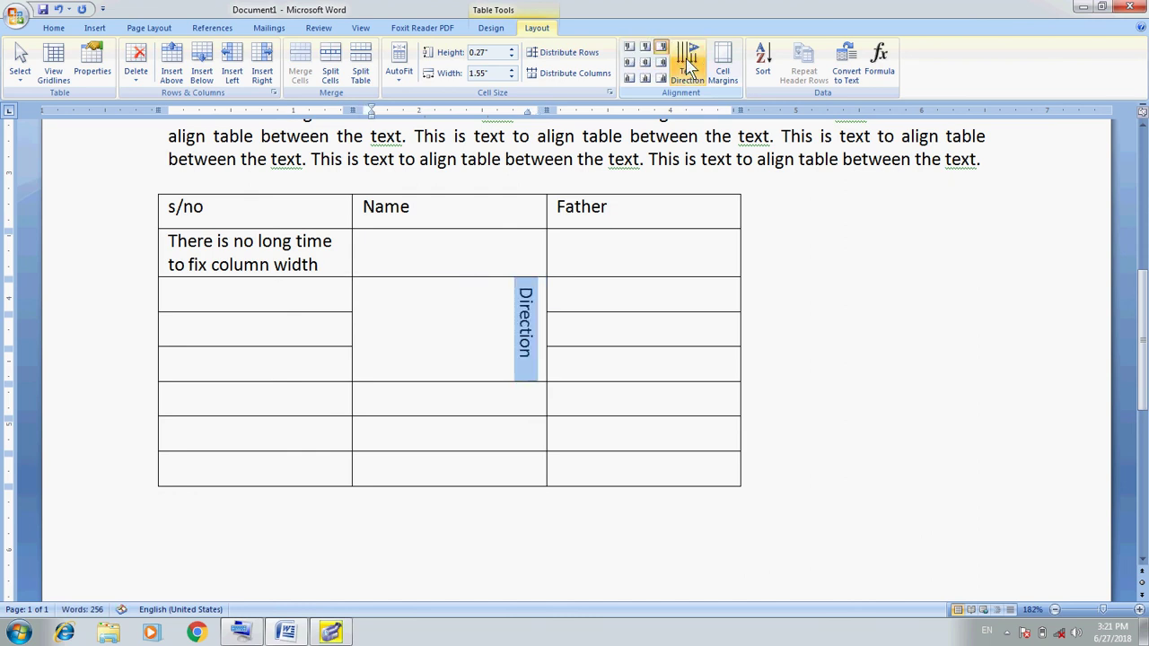
left_click(687, 65)
left_click(684, 67)
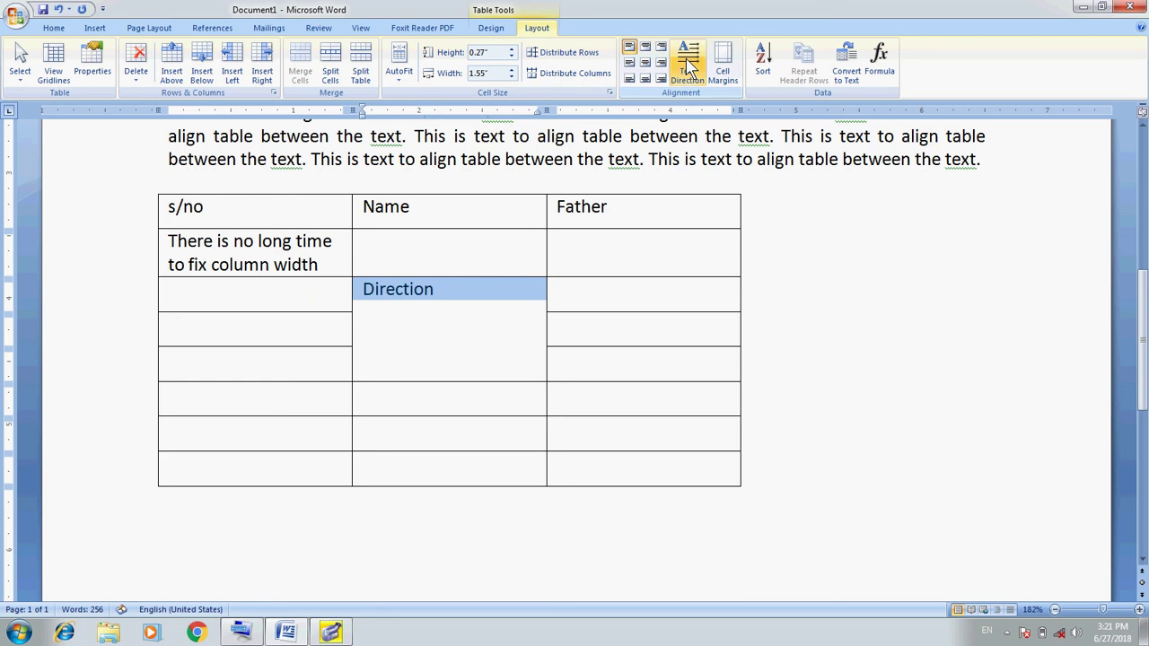
left_click(645, 62)
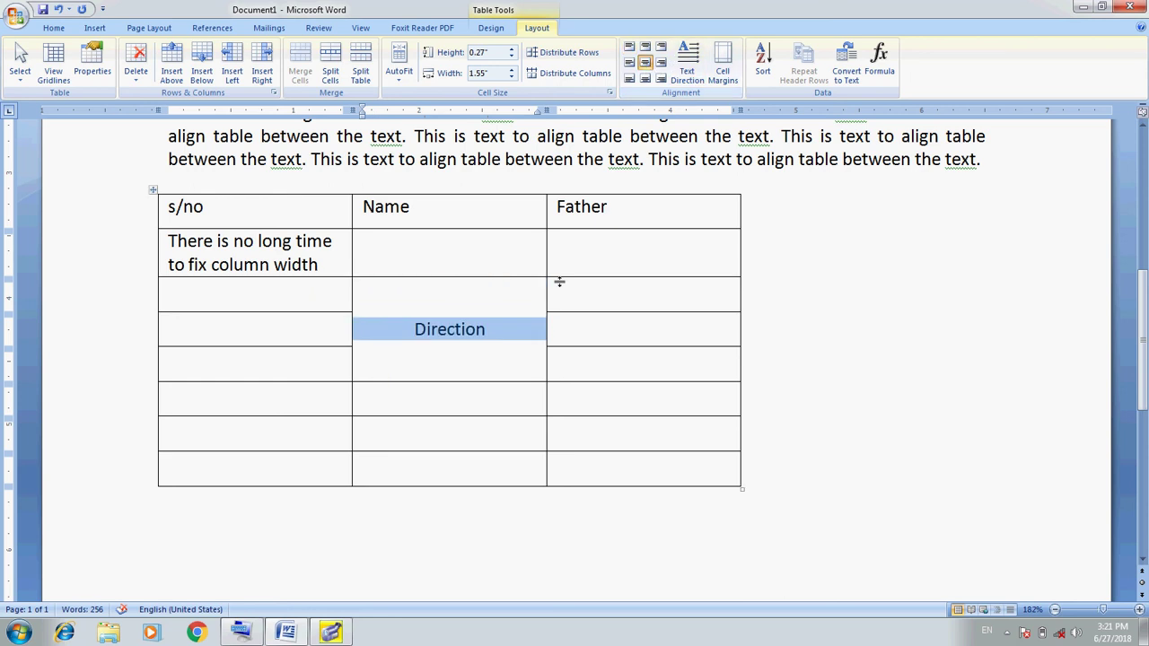
left_click(485, 334)
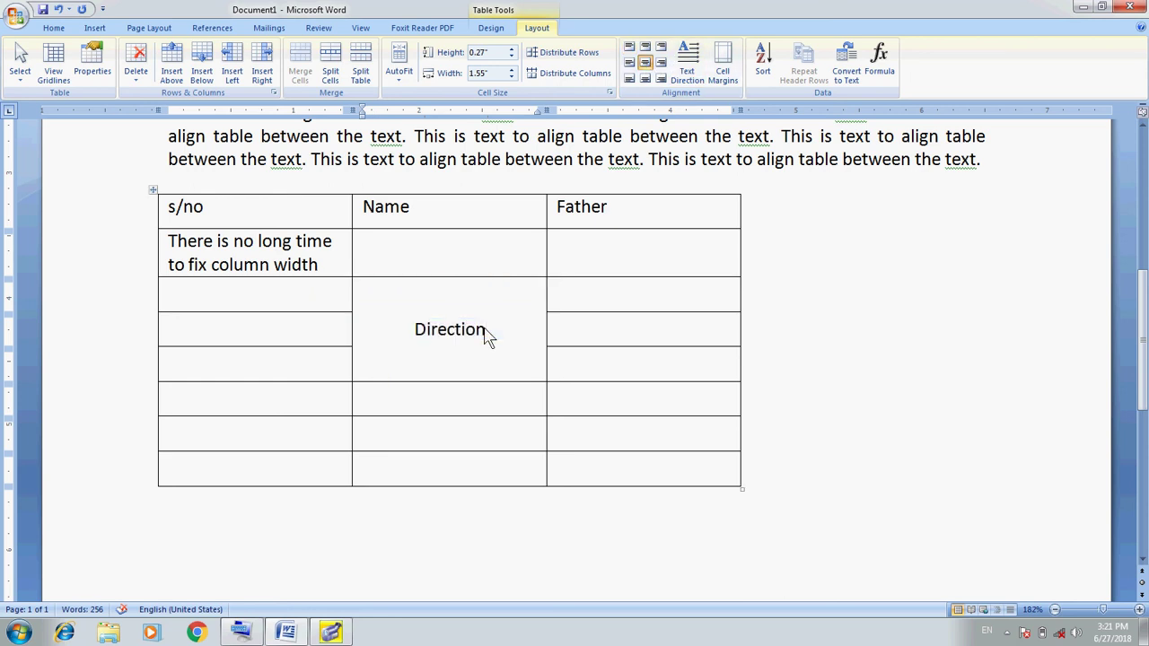
Set the table's default left and right cell margins to 0.08 inch in Table Options.
left_click(725, 71)
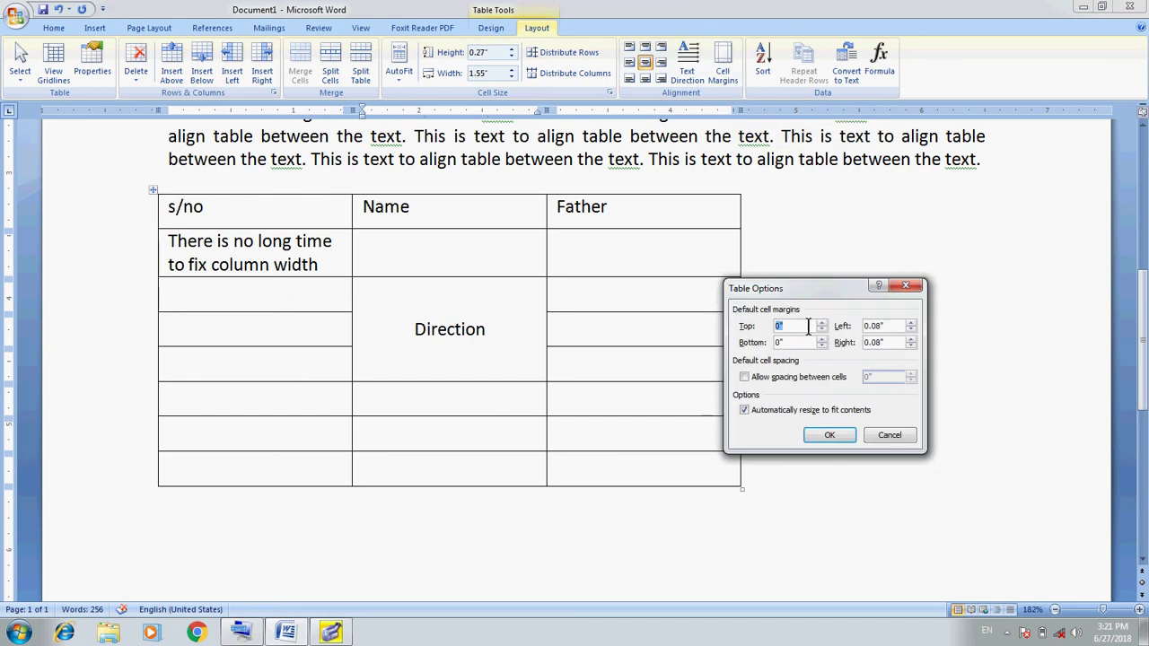
left_click(897, 327)
left_click(893, 345)
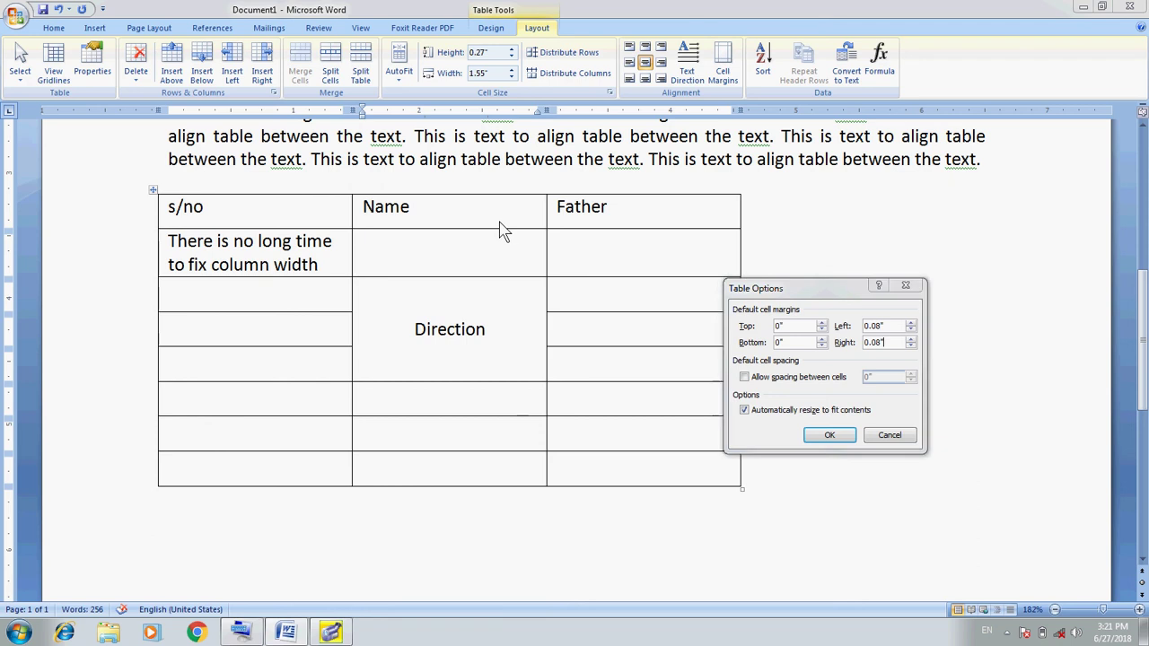
left_click(889, 436)
left_click(684, 214)
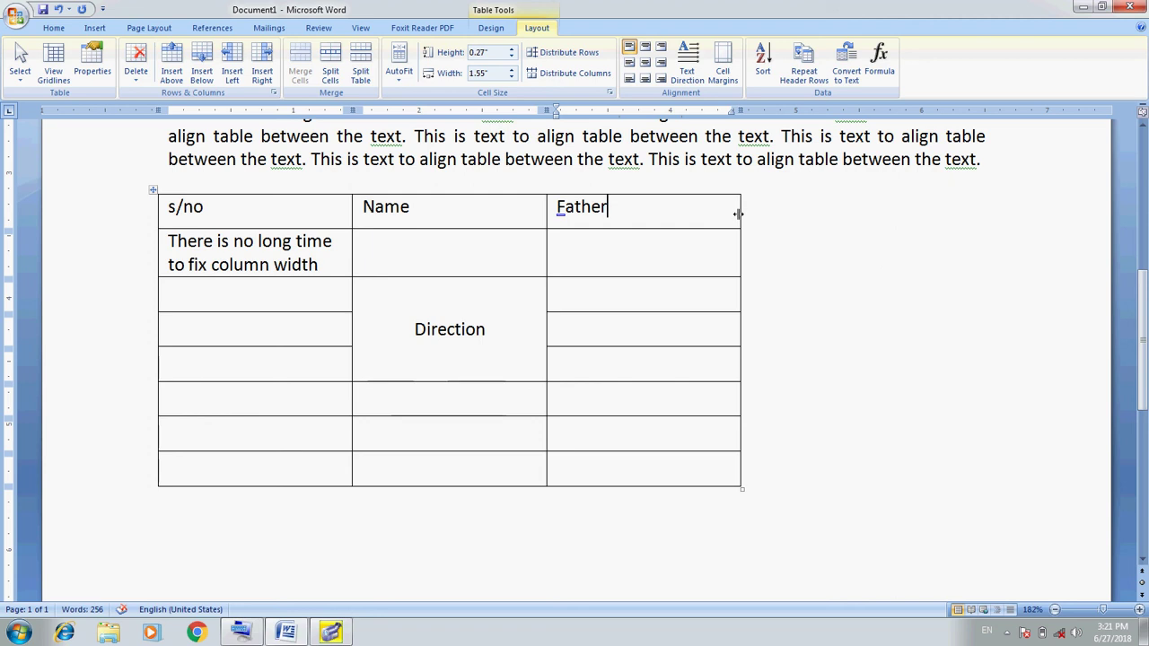
AutoFit the Father column to its heading and centre Father both horizontally and vertically.
double_click(738, 214)
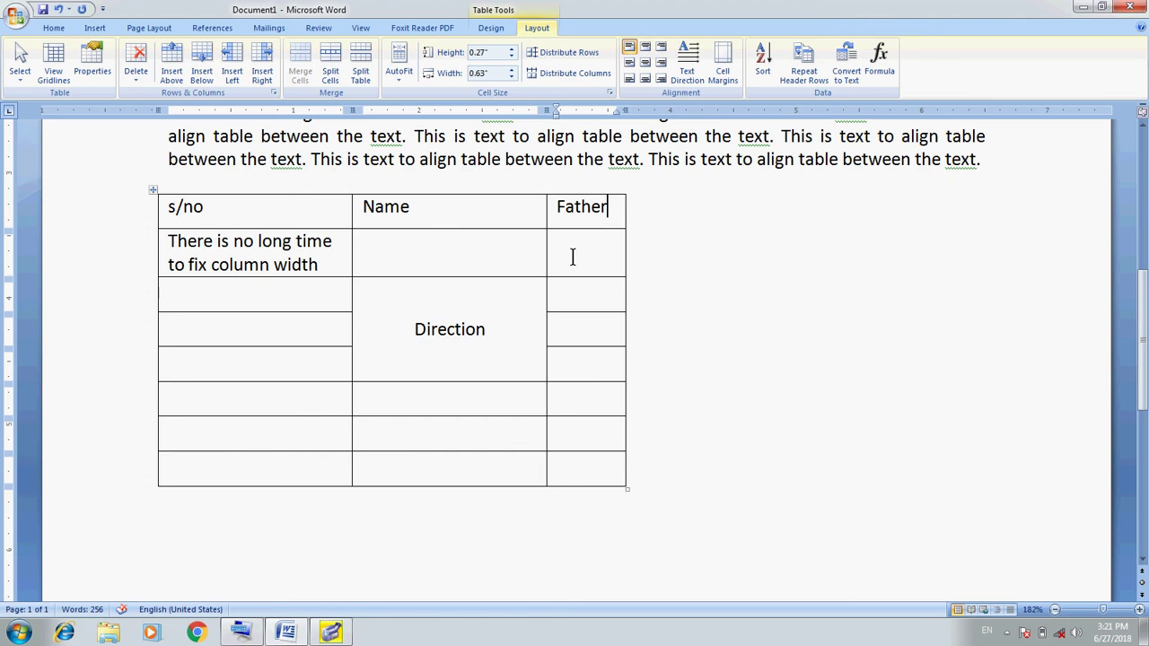
left_click(644, 62)
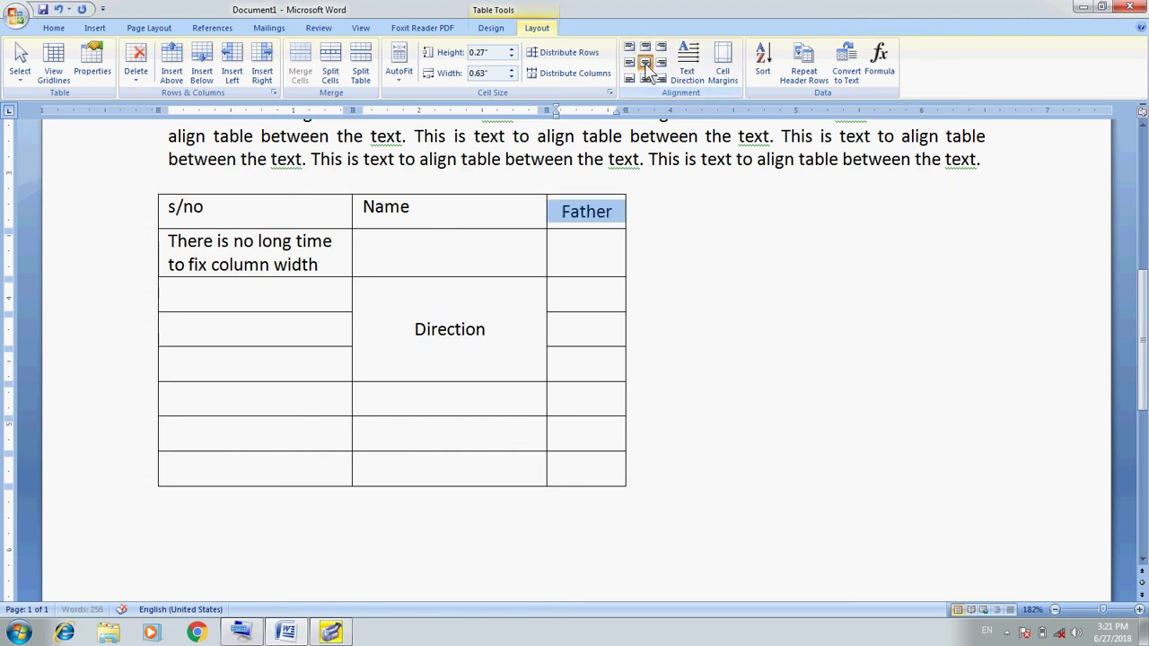
left_click(589, 241)
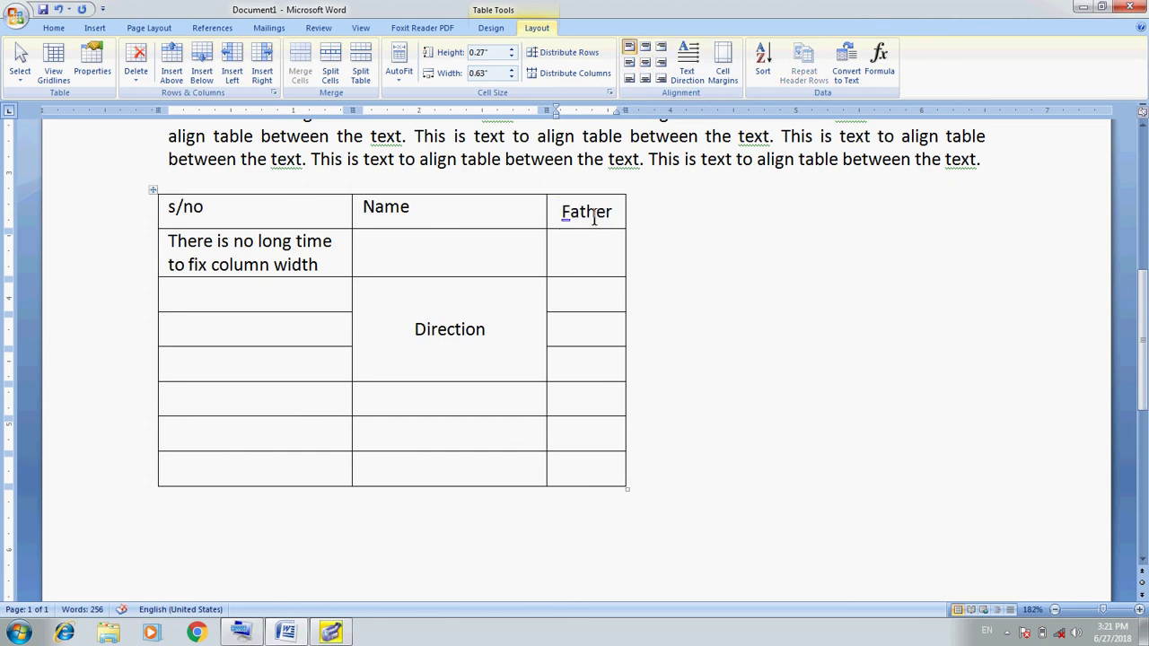
left_click(646, 63)
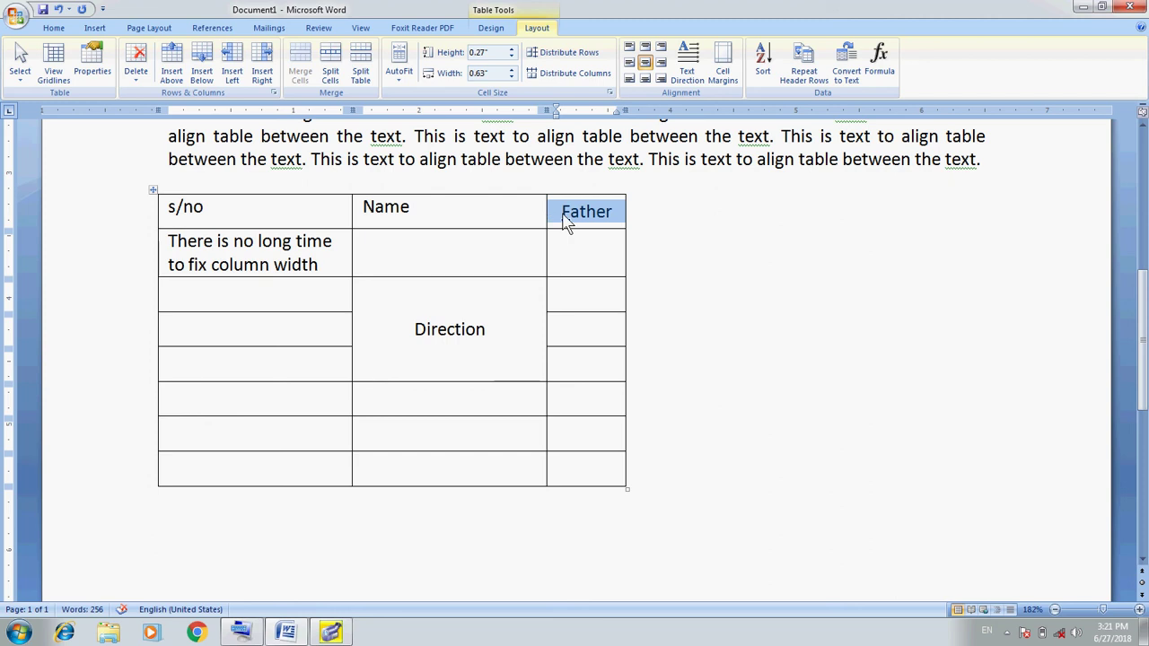
Open the table's cell margin options and close them without changes.
left_click(723, 72)
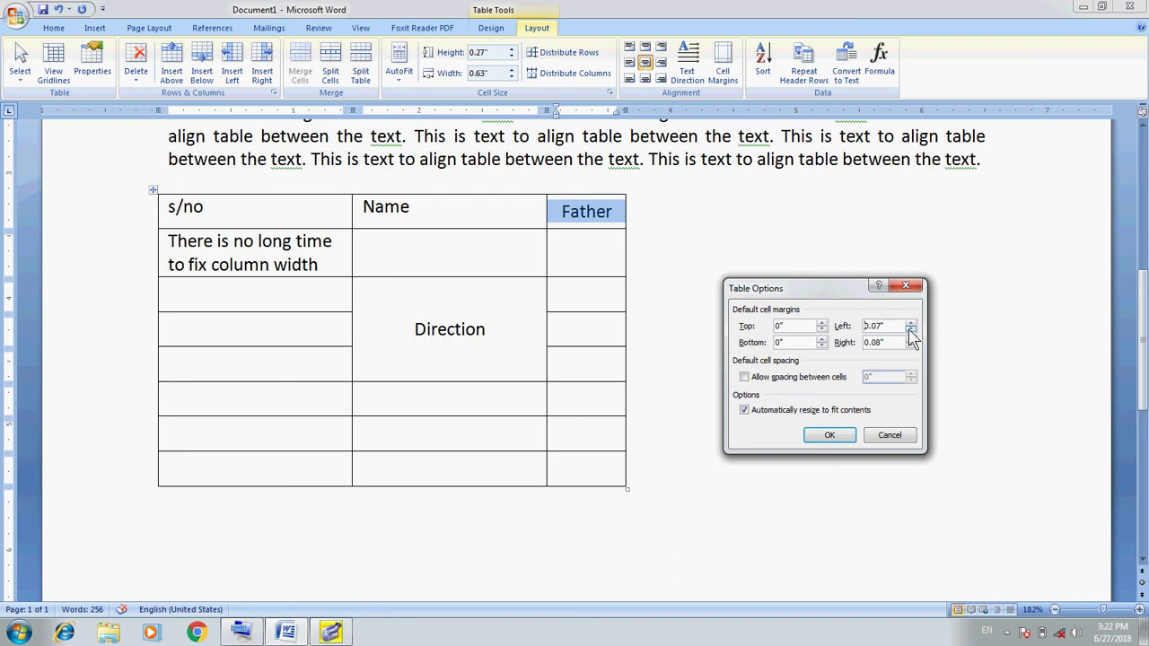
left_click(909, 324)
left_click(469, 269)
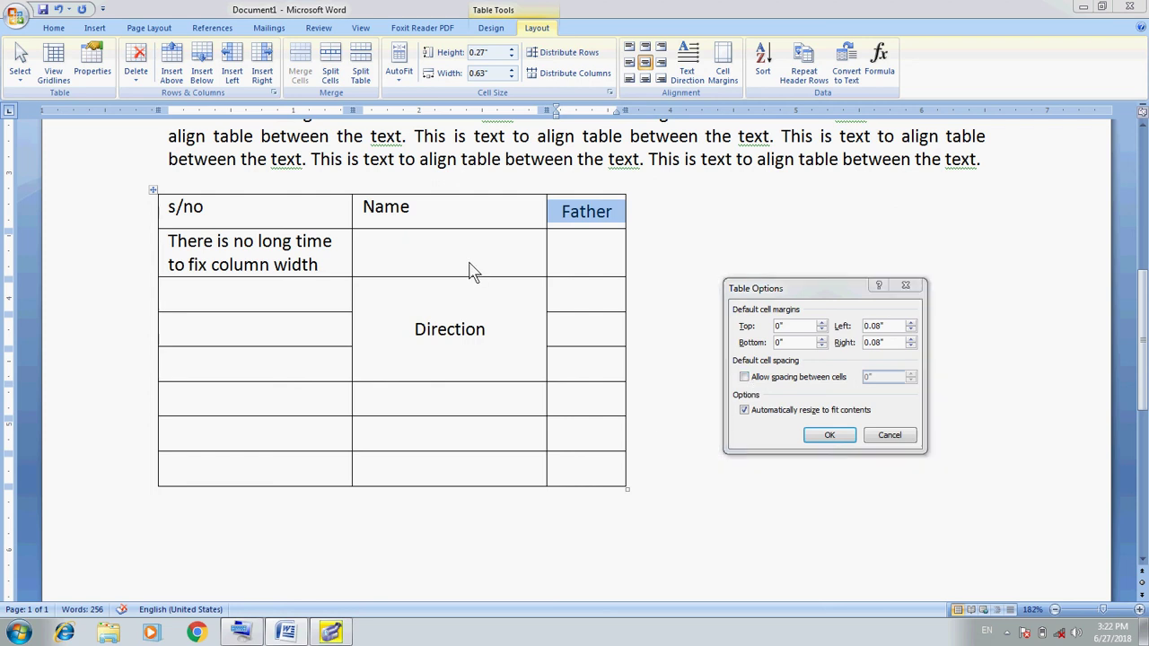
left_click(888, 436)
left_click(372, 351)
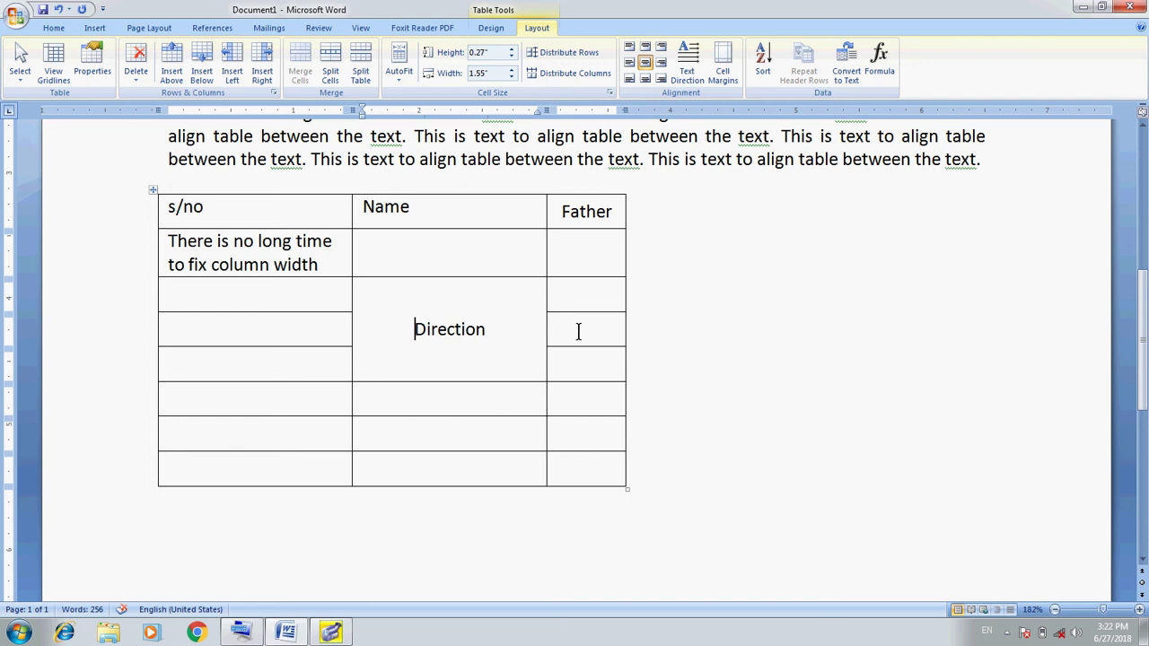
Allow spacing between cells and set it to 0.03 inch.
left_click(724, 70)
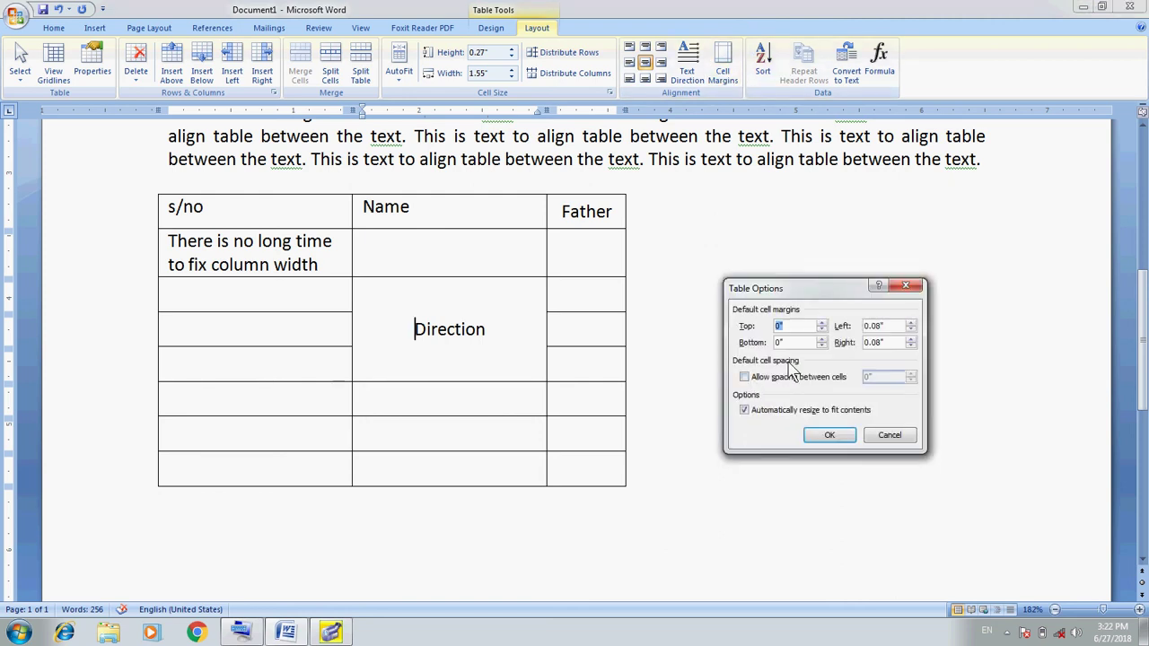
left_click(744, 377)
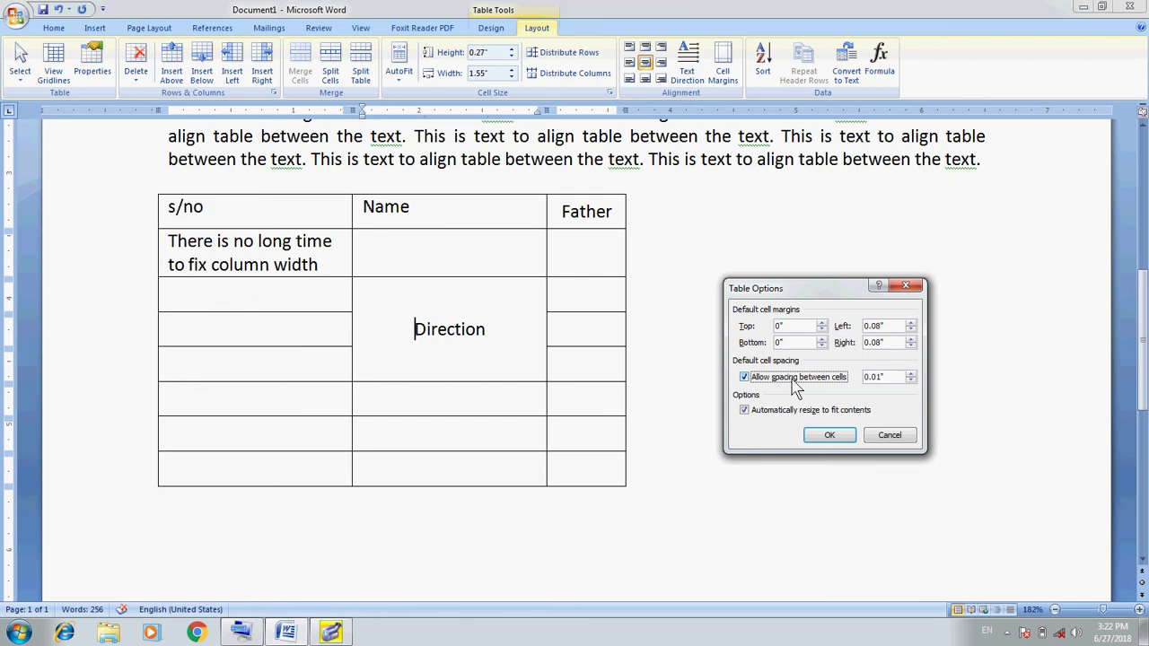
left_click(910, 373)
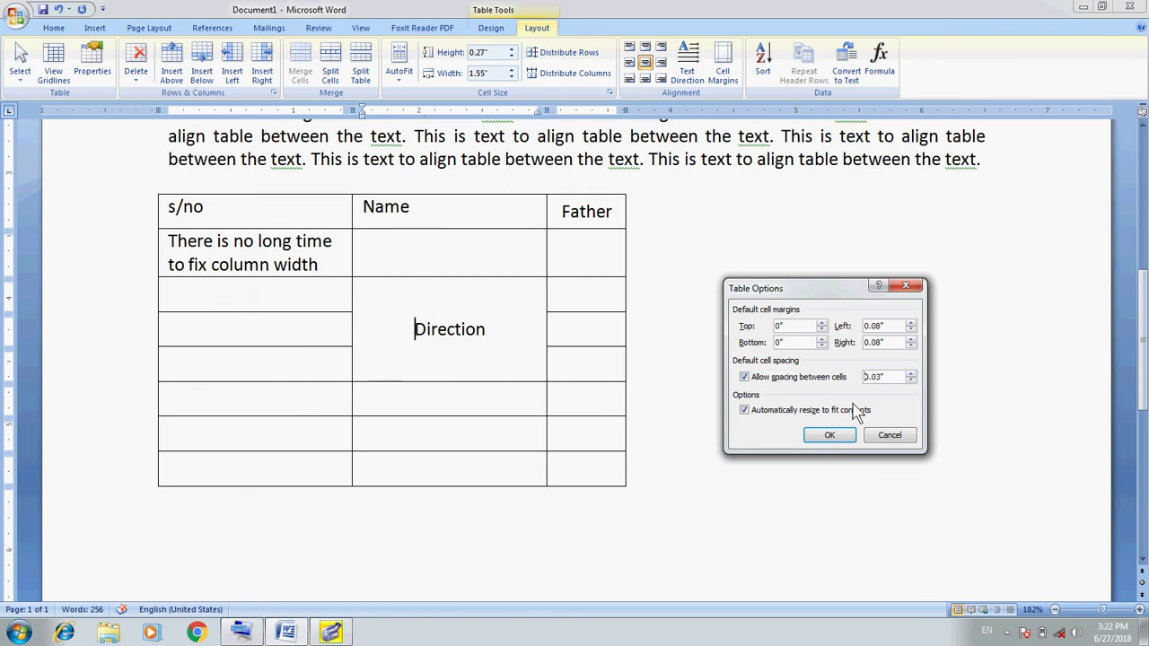
left_click(831, 436)
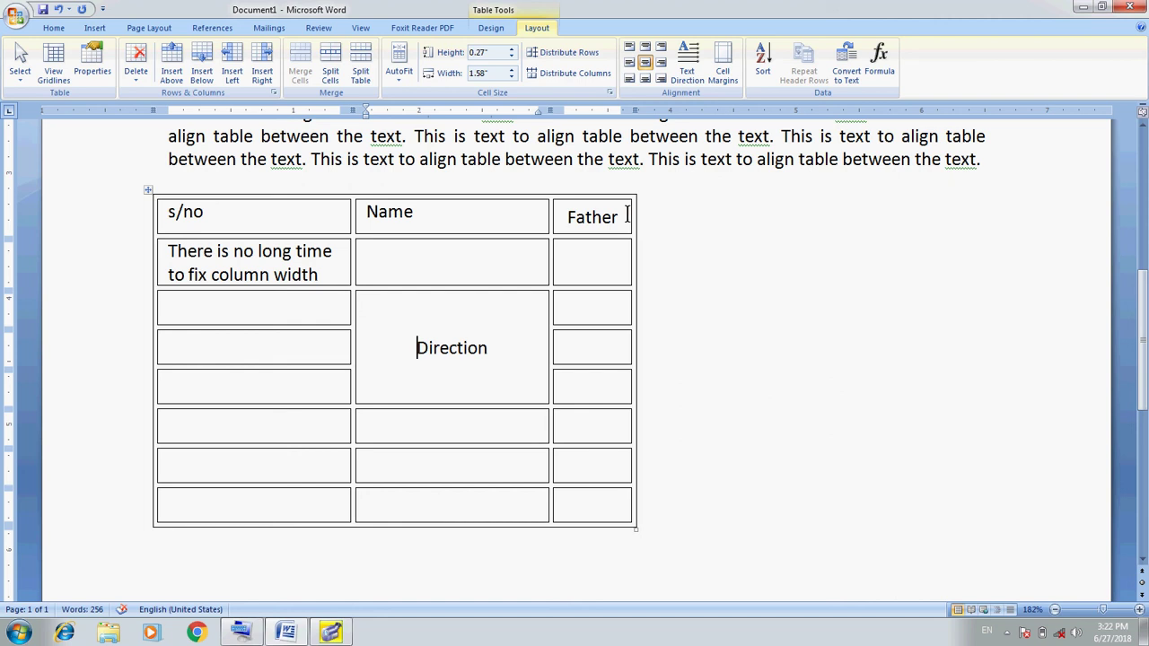
Toggle automatic resize to fit contents off and back on in Table Options.
left_click(727, 83)
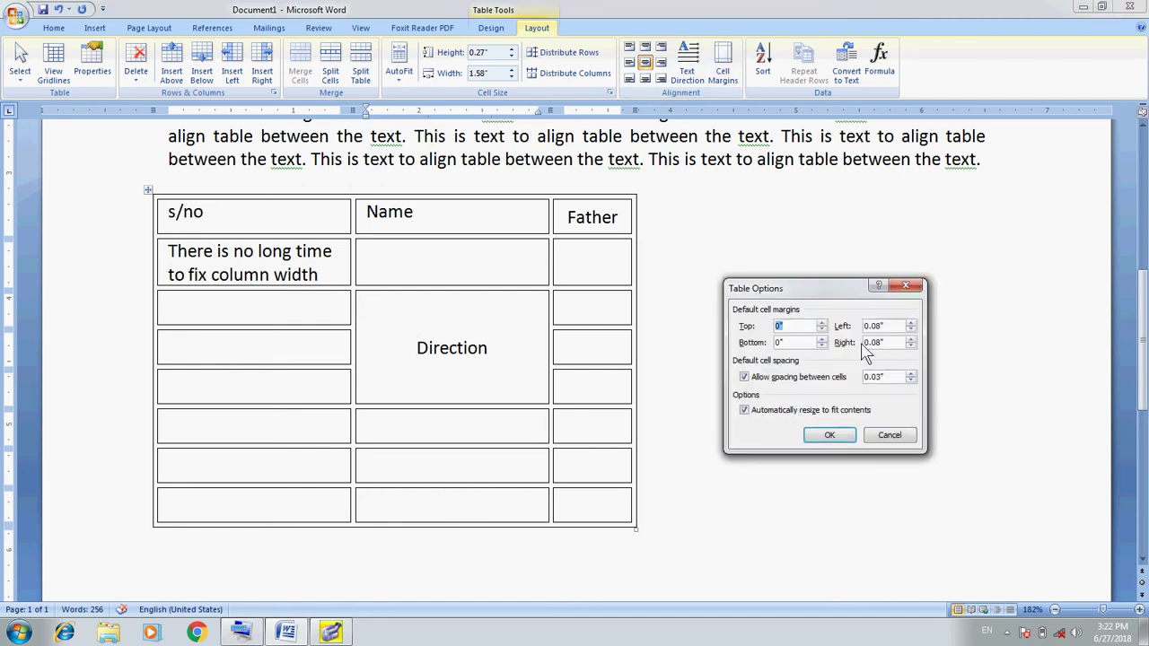
left_click(744, 410)
left_click(744, 411)
left_click(827, 437)
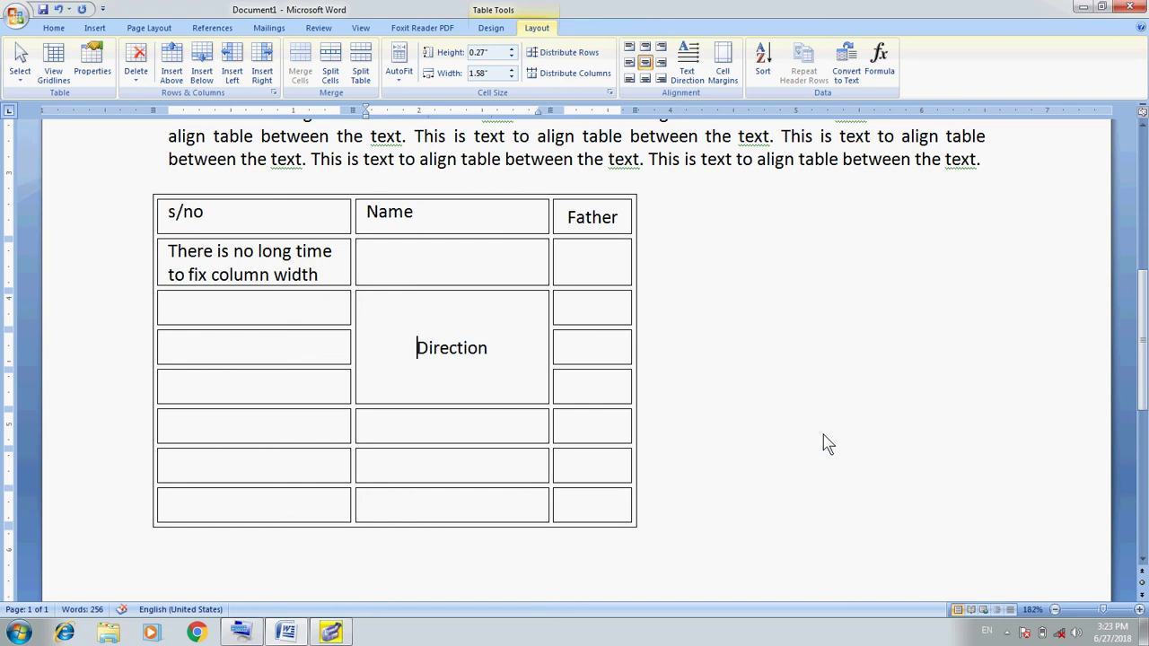
left_click(515, 340)
Type the numbers 1 to 6 down the empty s/no cells of rows 3 to 8.
left_click(290, 307)
type("1")
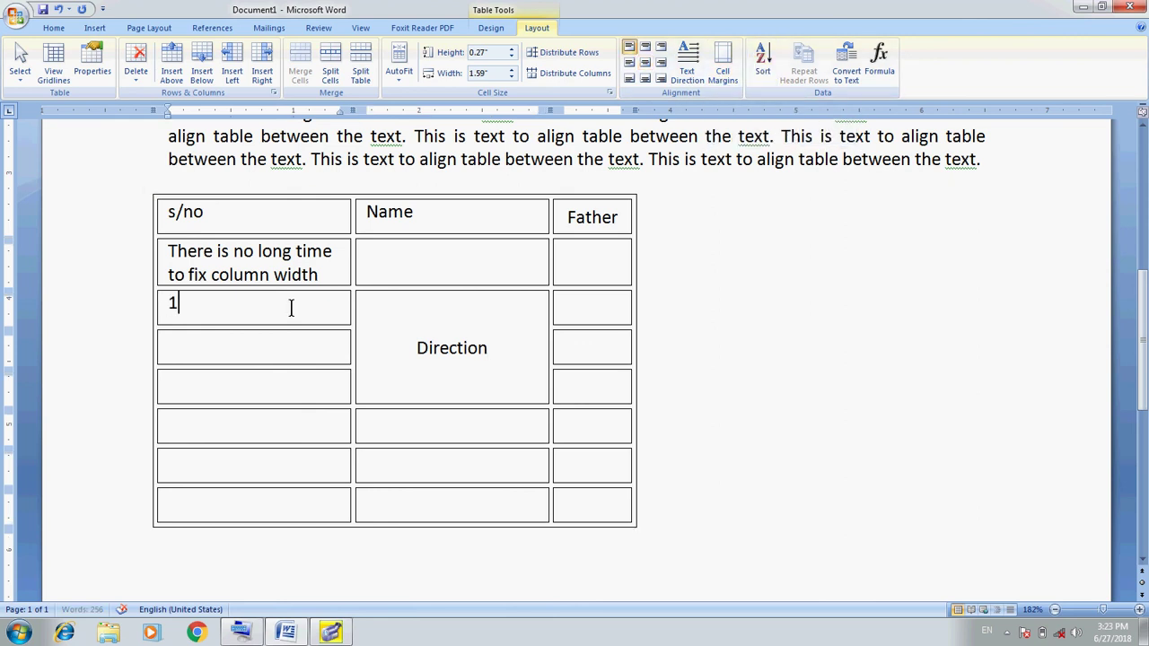
key("Down")
type("2")
key("Down")
type("3")
key("Down")
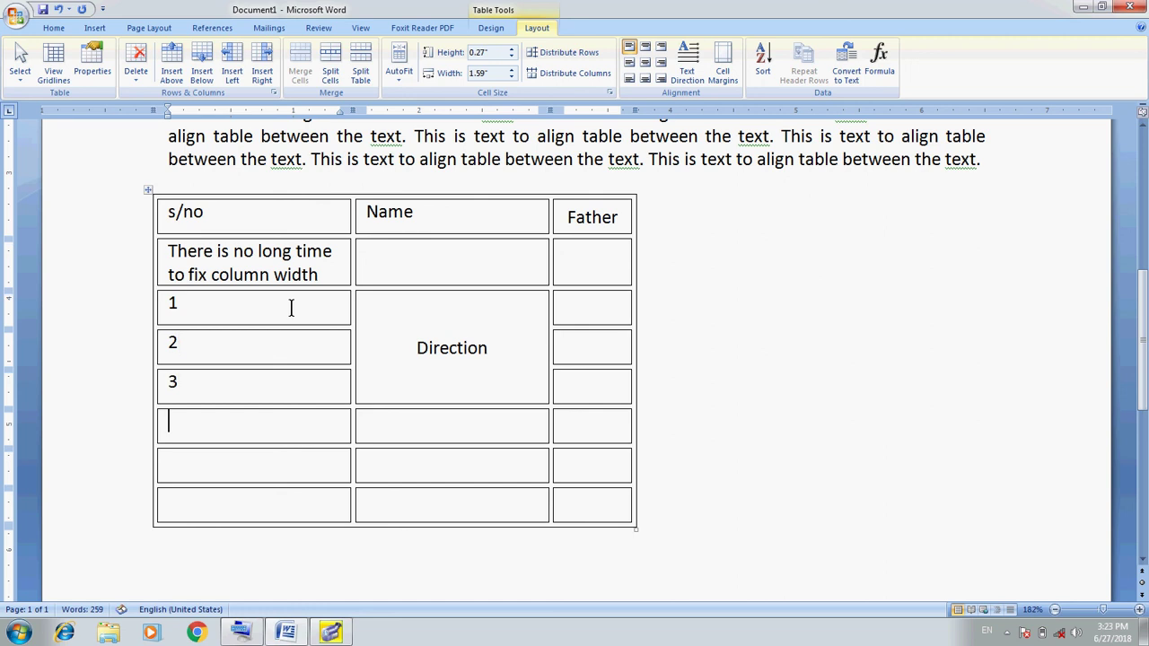
type("4")
key("Down")
type("4")
key("BackSpace")
type("5")
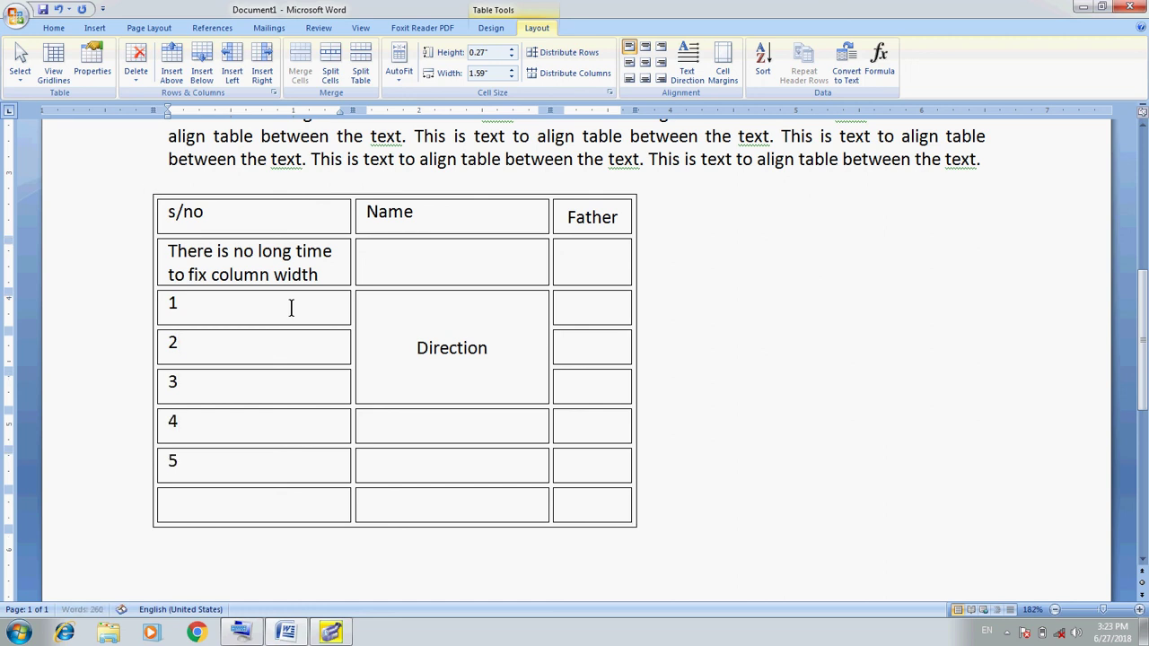
key("Down")
type("6")
Select the six numbered s/no cells.
key("Up")
key("Up")
key("Up")
key("Up")
key("Up")
key("Up")
key("Down")
key("shift+Down")
key("shift+Down")
key("shift+Down")
key("shift+Down")
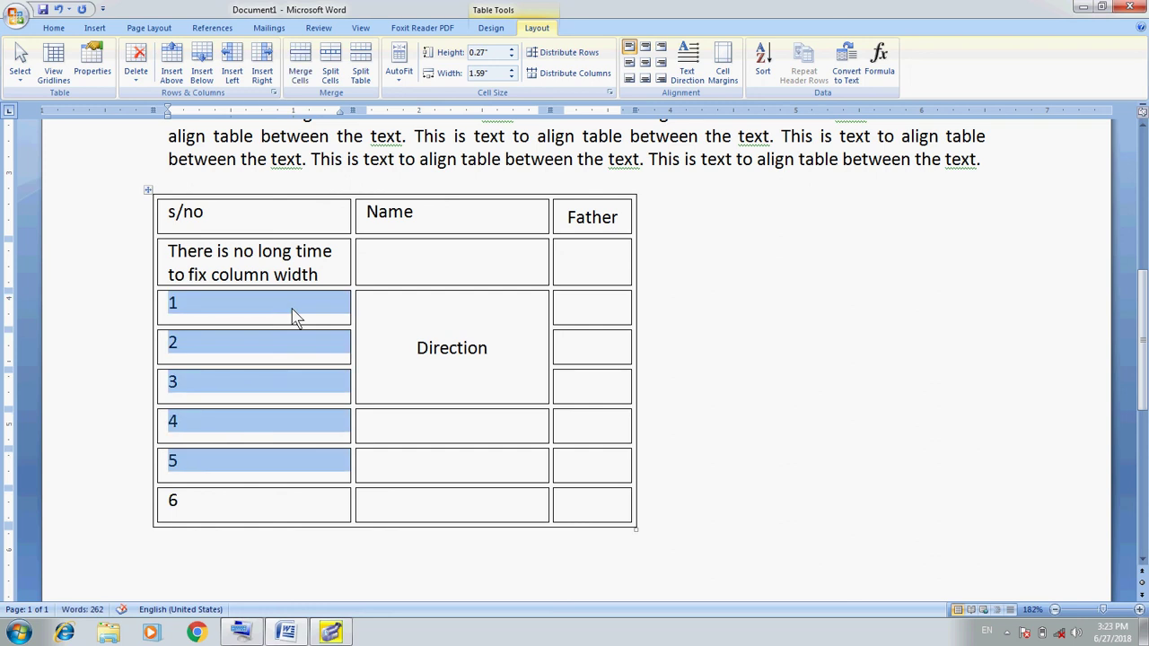
key("shift+Down")
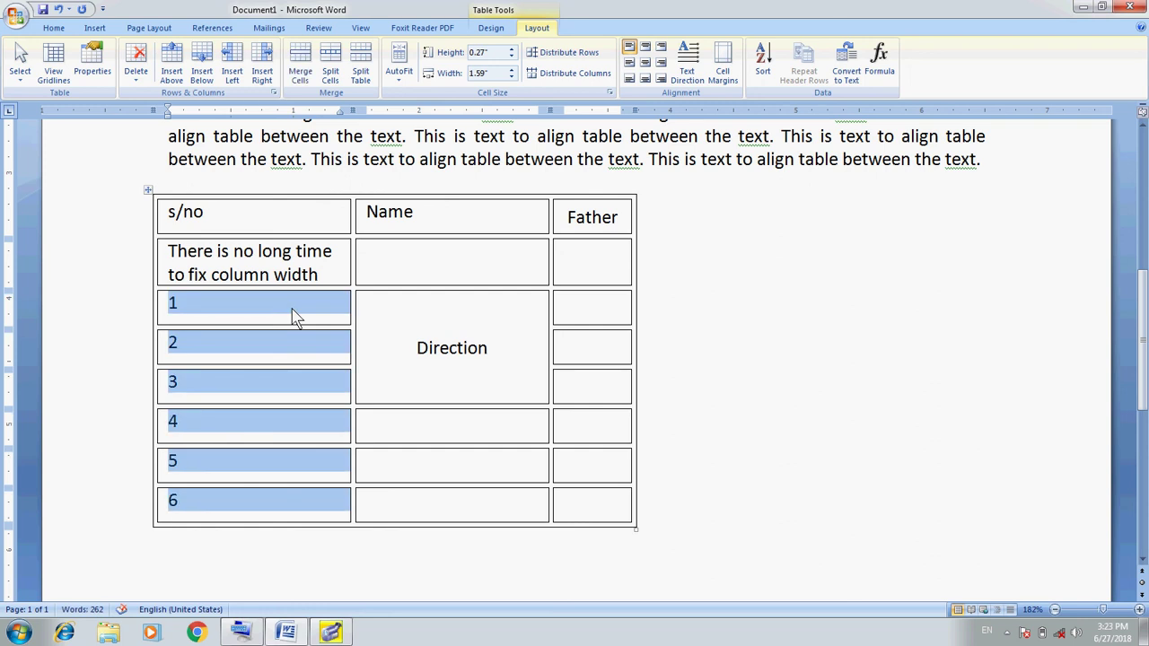
left_click(296, 316)
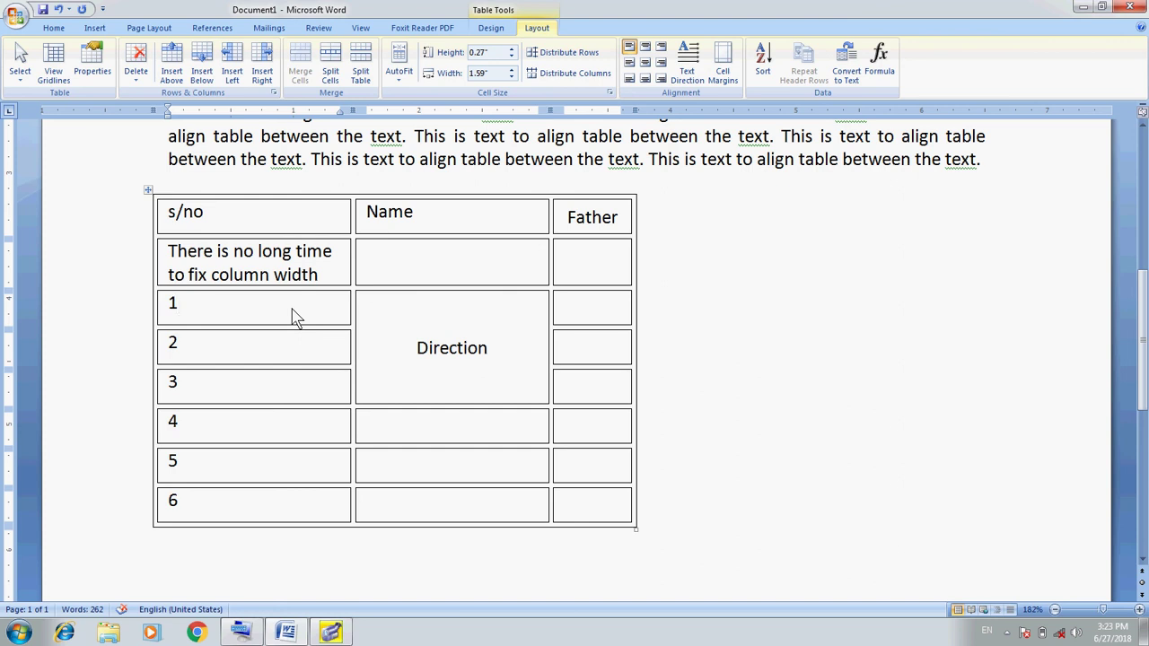
key("shift+Down")
key("shift+Down")
key("shift+Down")
key("shift+Down")
key("shift+Down")
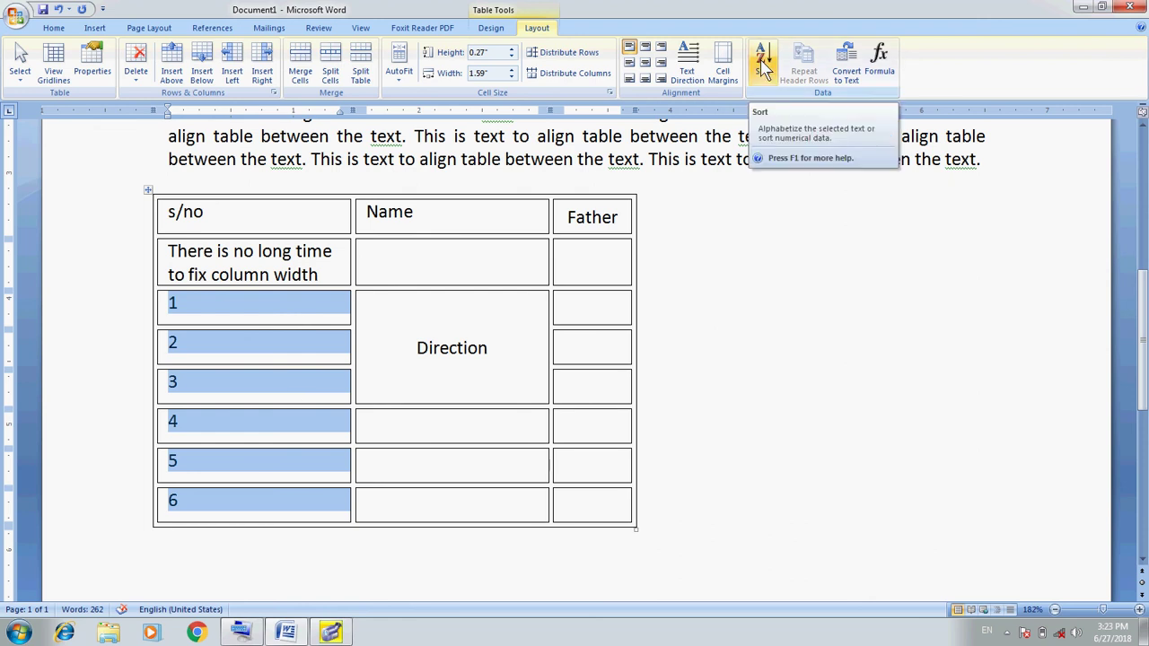
Try sorting the selected numbers, dismissing the merged-cells cannot-sort warning twice.
left_click(762, 67)
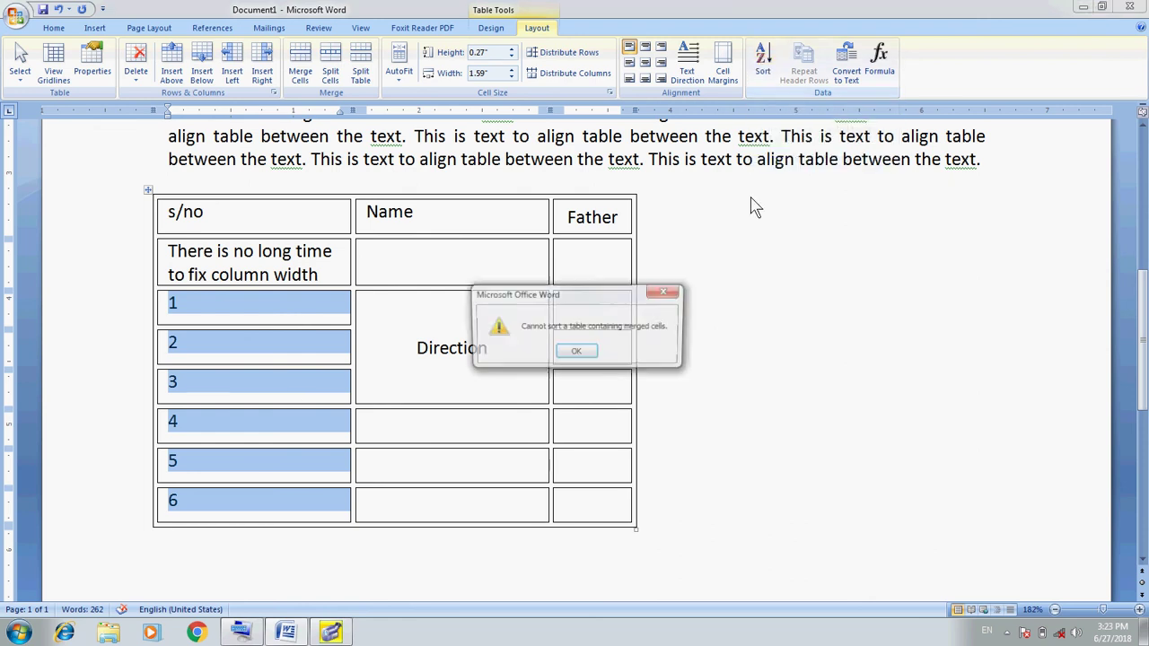
left_click(577, 353)
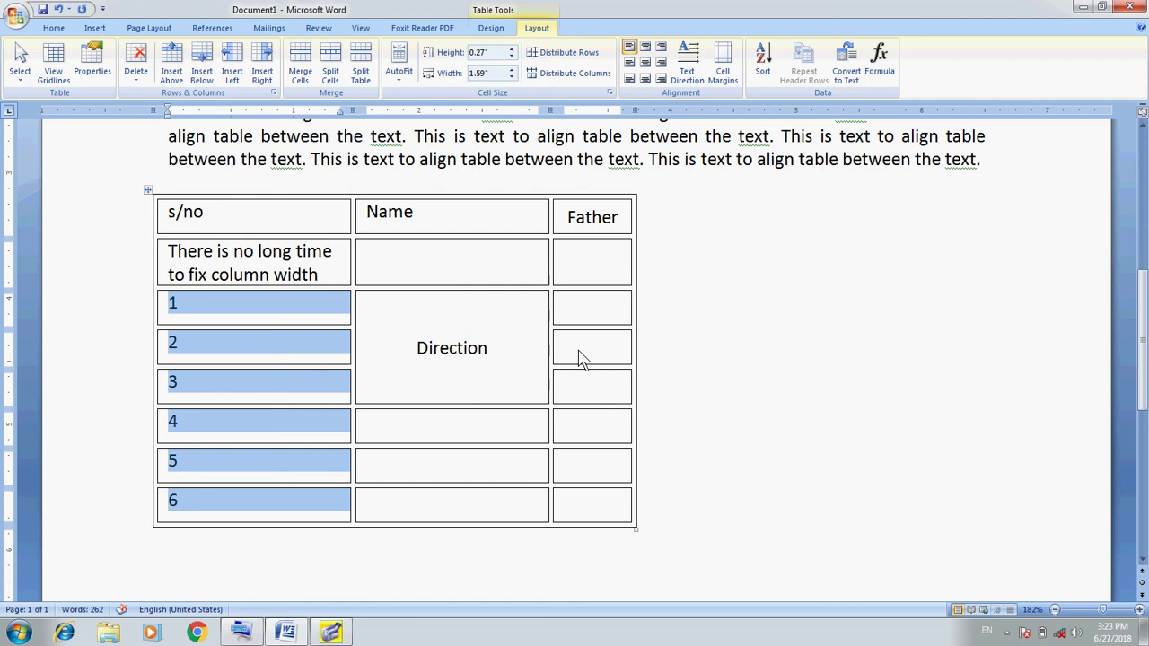
left_click(760, 61)
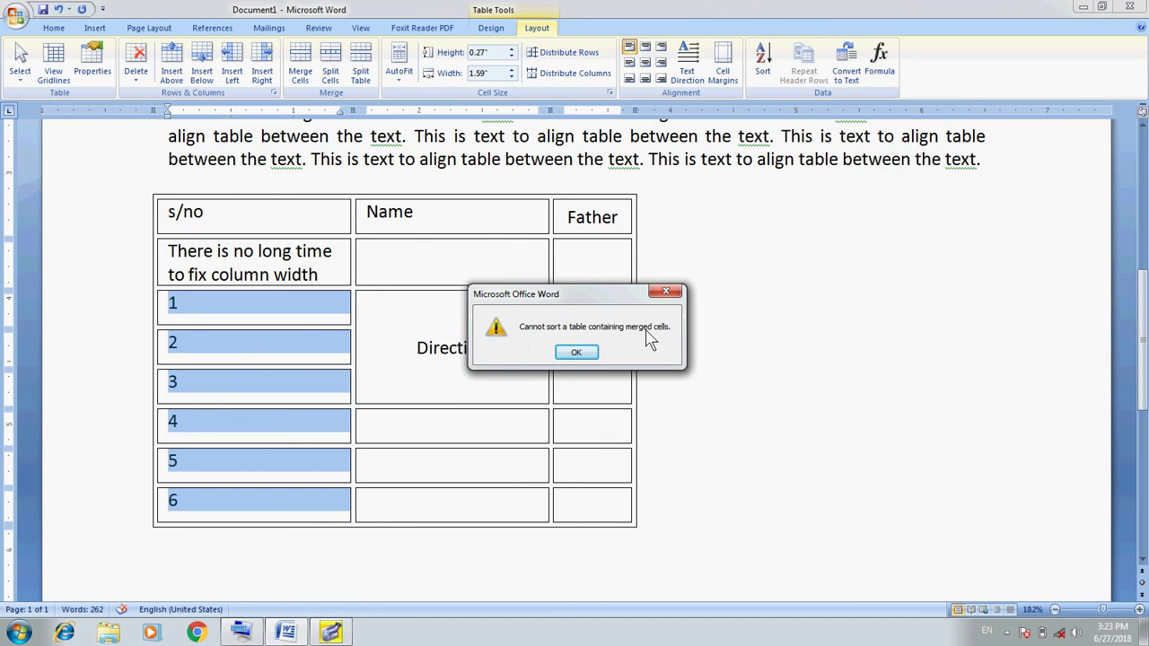
left_click(575, 354)
Delete the numbers 1 to 6 and add an empty line below the table.
left_click(669, 417)
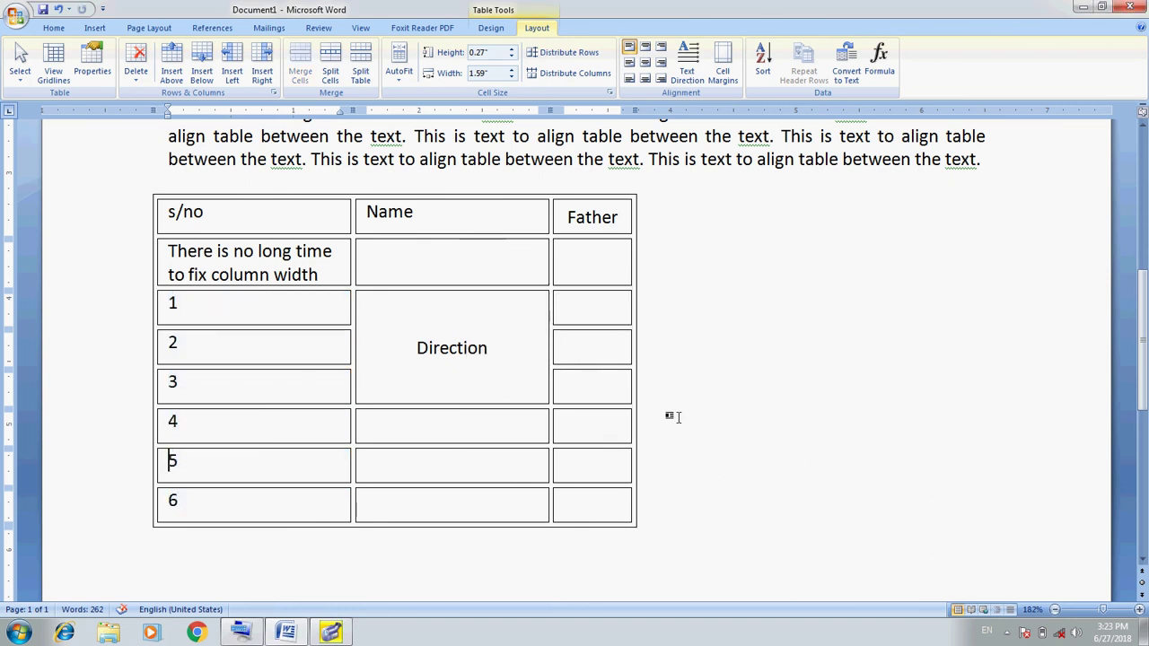
key("Down")
key("Down")
key("Up")
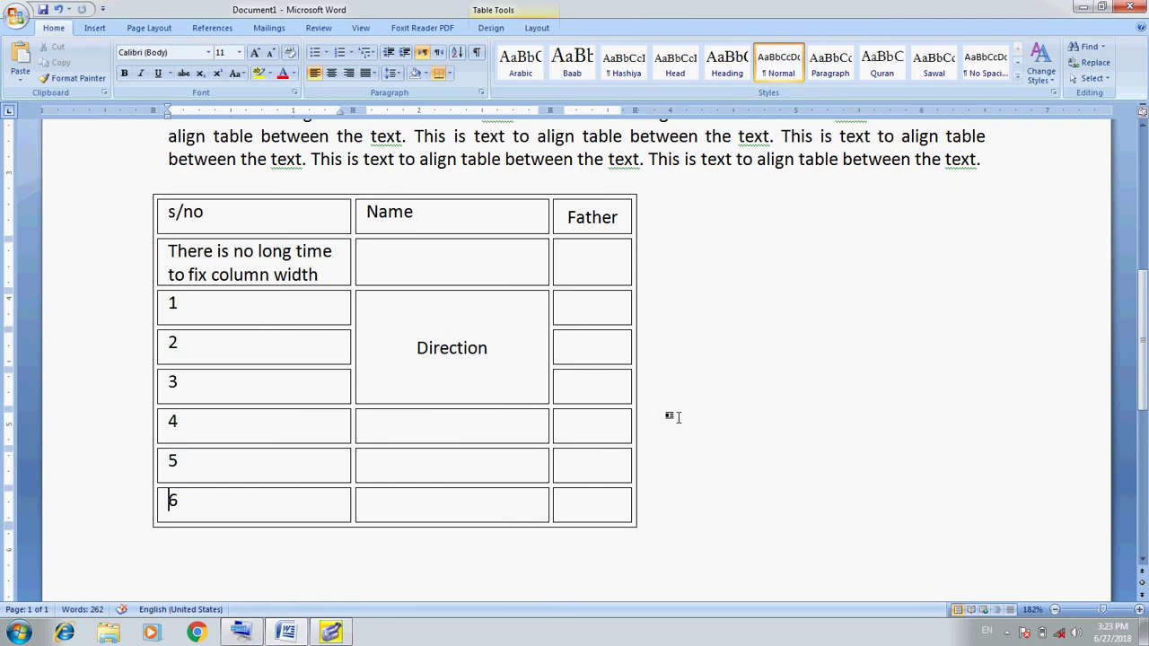
key("shift+Up")
key("shift+Up")
key("shift+Up")
key("shift+Up")
key("shift+Up")
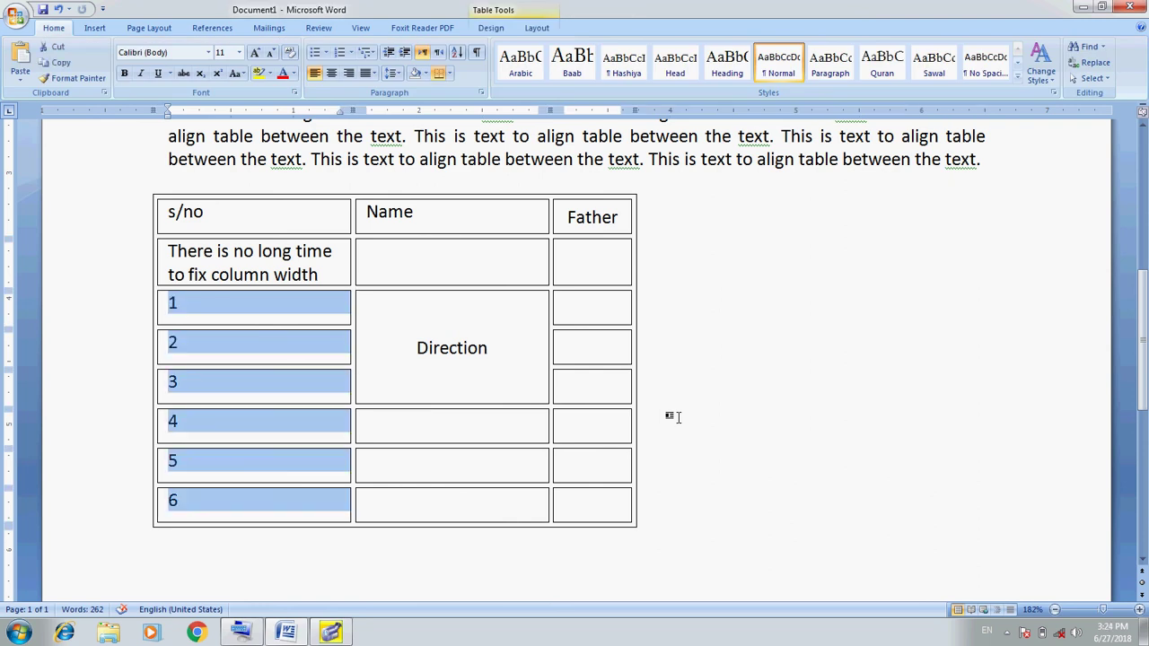
key("Delete")
key("Down")
key("Down")
key("Down")
key("Down")
key("Down")
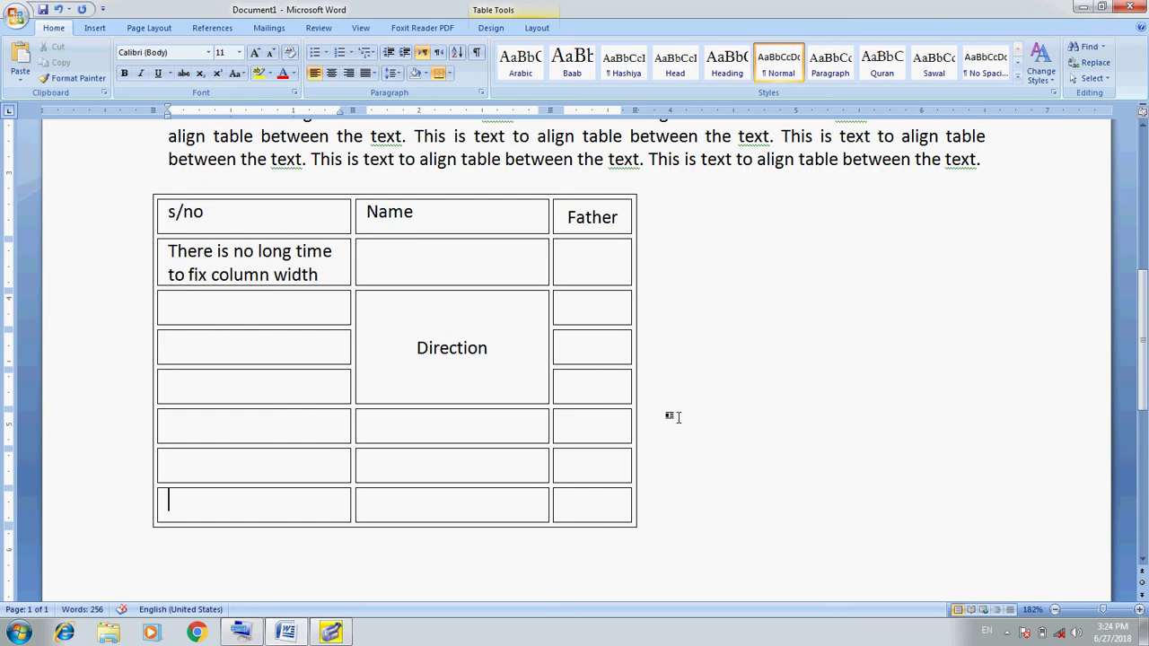
key("Down")
key("Return")
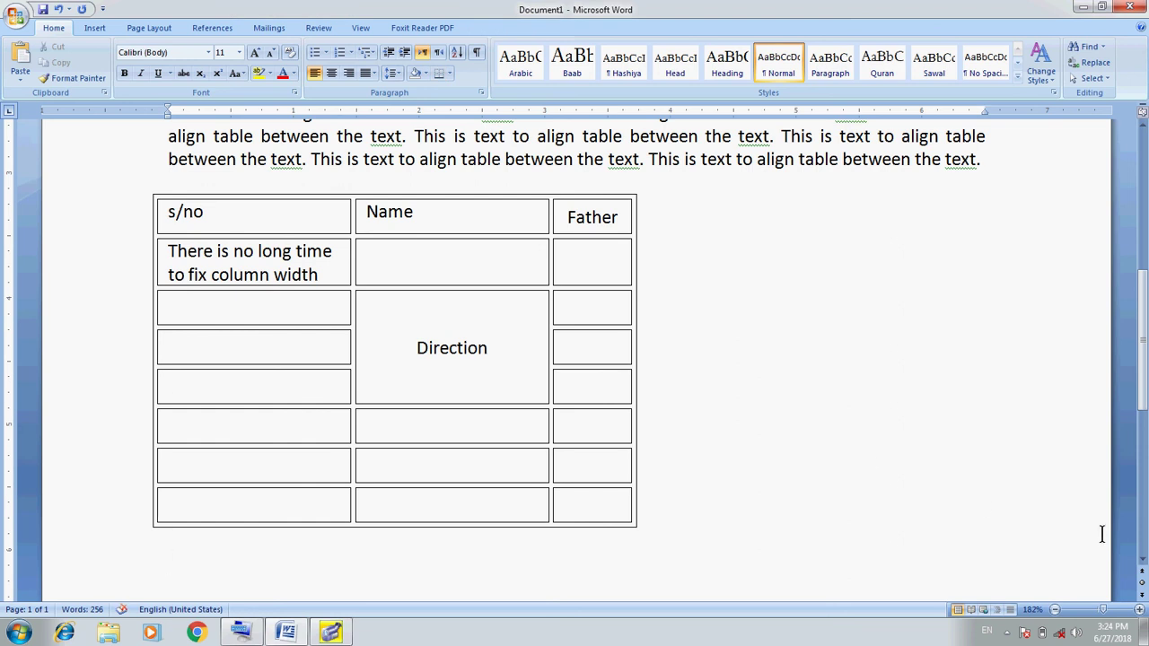
Insert a four-column table below the first one with headings s/no, name, father, class.
left_click(1142, 563)
left_click_drag(1141, 563, 1141, 564)
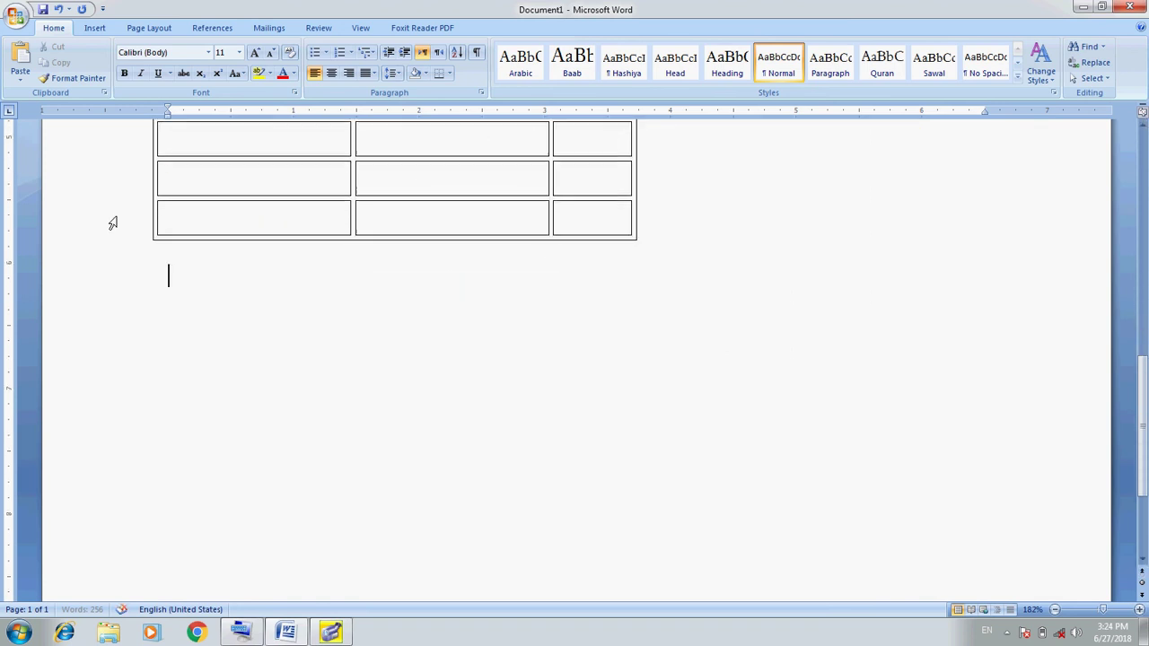
left_click(94, 28)
left_click(118, 68)
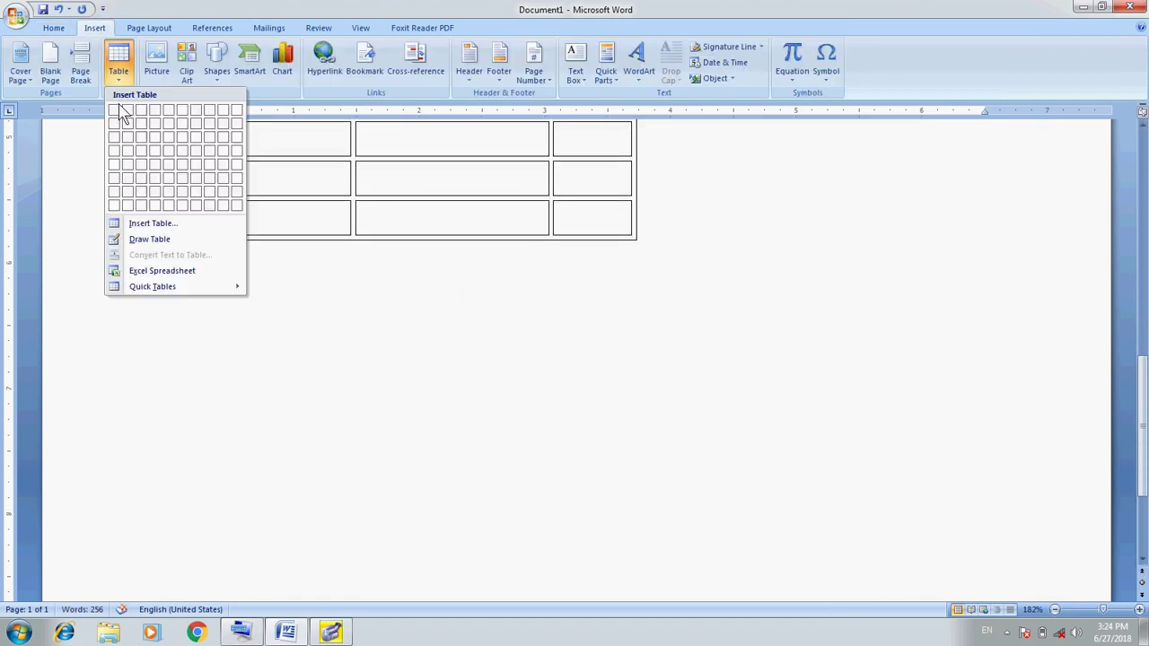
left_click(154, 112)
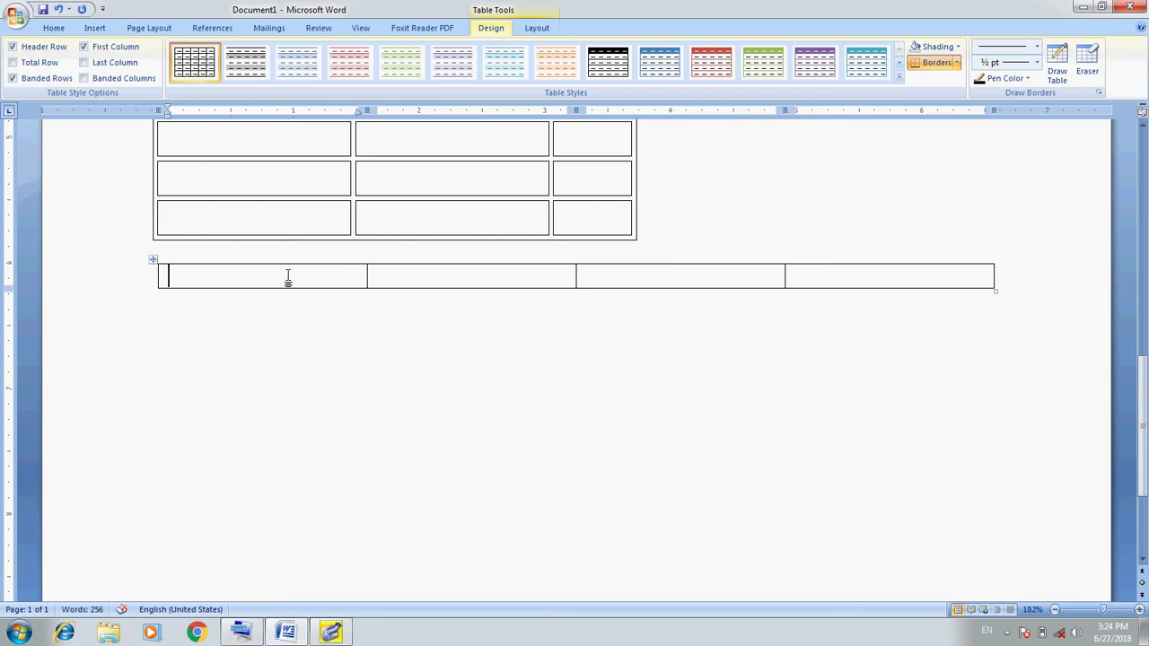
type("s/no")
key("Tab")
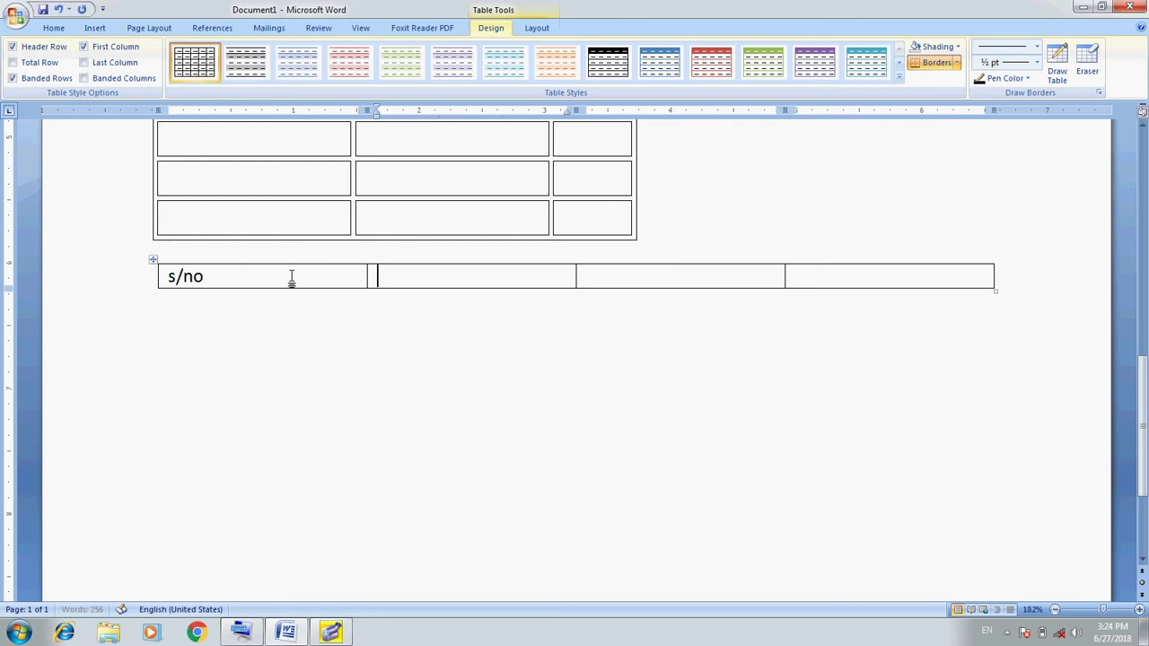
type("name")
key("Tab")
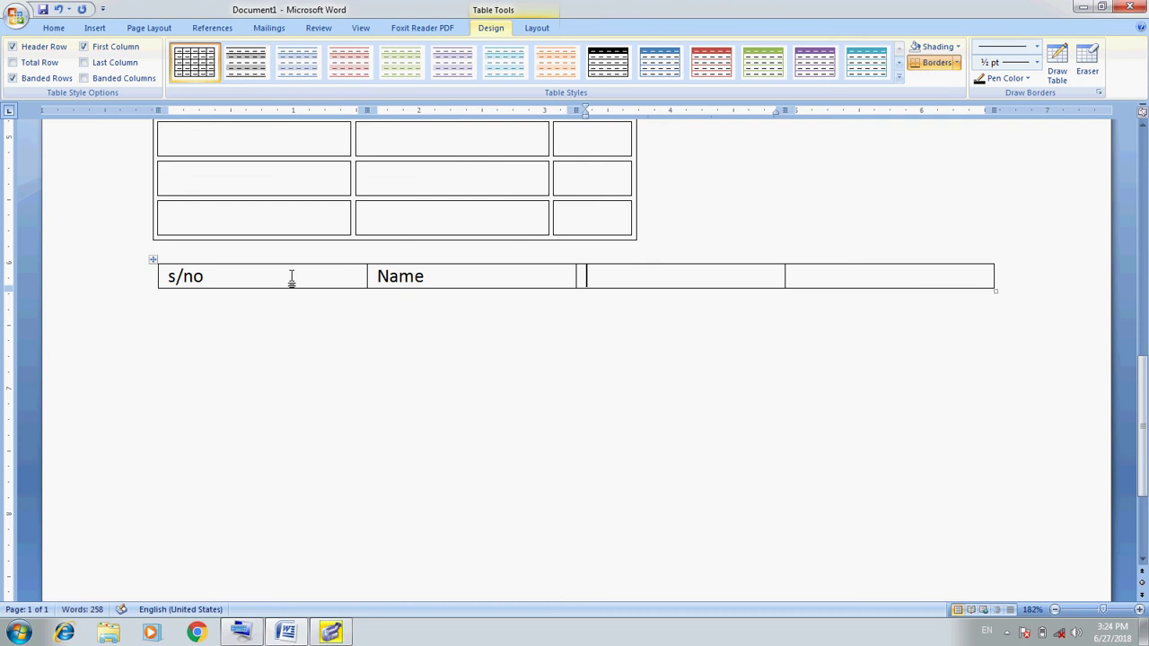
type("father")
key("Tab")
type("class")
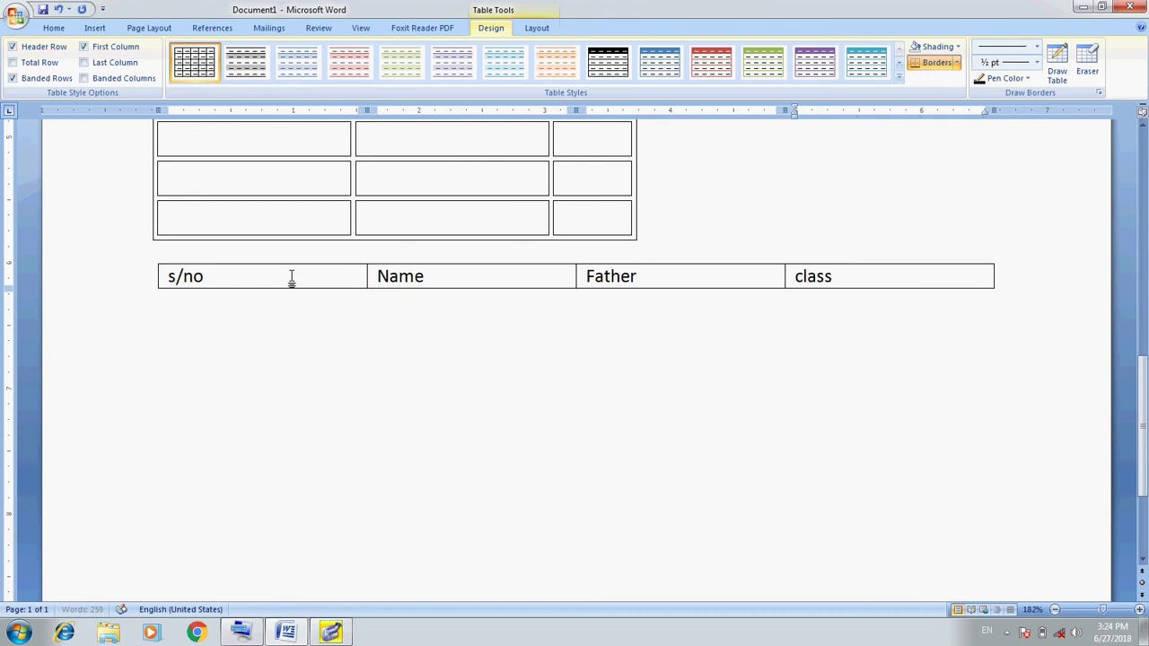
Add rows 1 and 2 with each student's name, father's name, and classes 7th and 8th.
key("Tab")
type("1")
key("Tab")
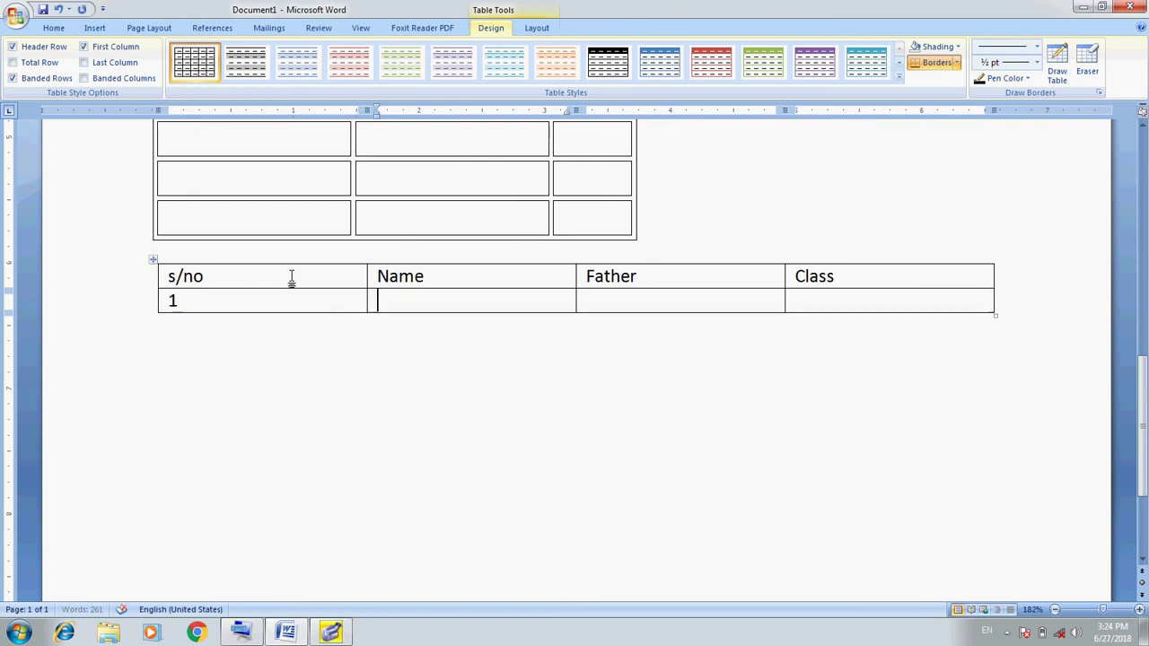
type("akram")
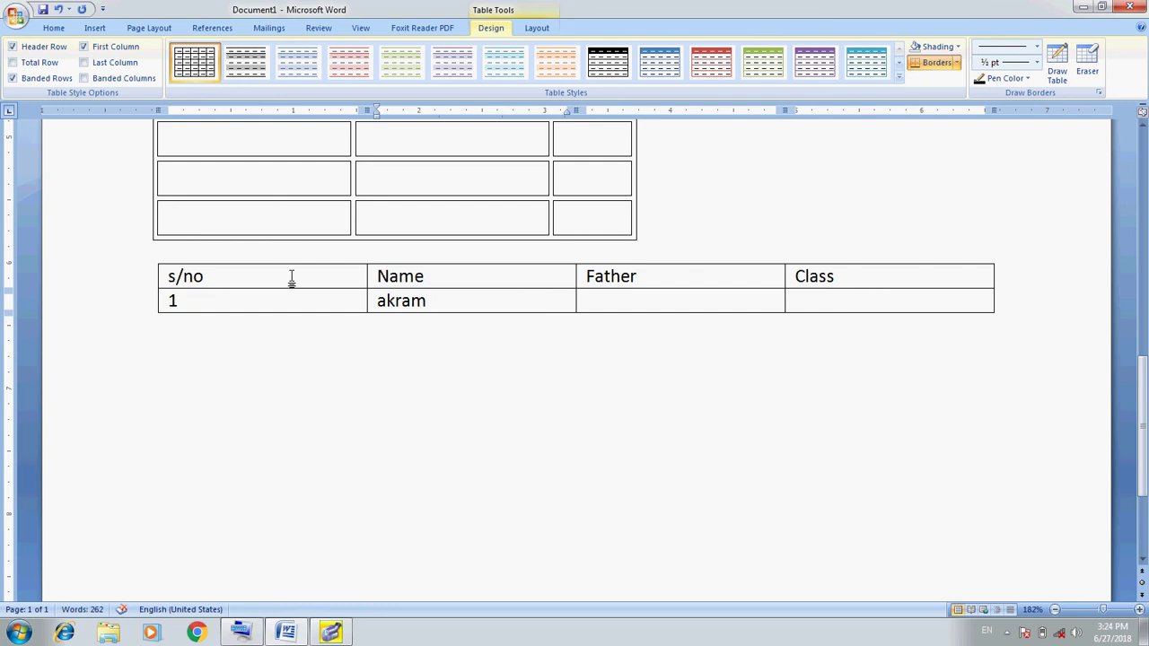
key("Tab")
type("sh")
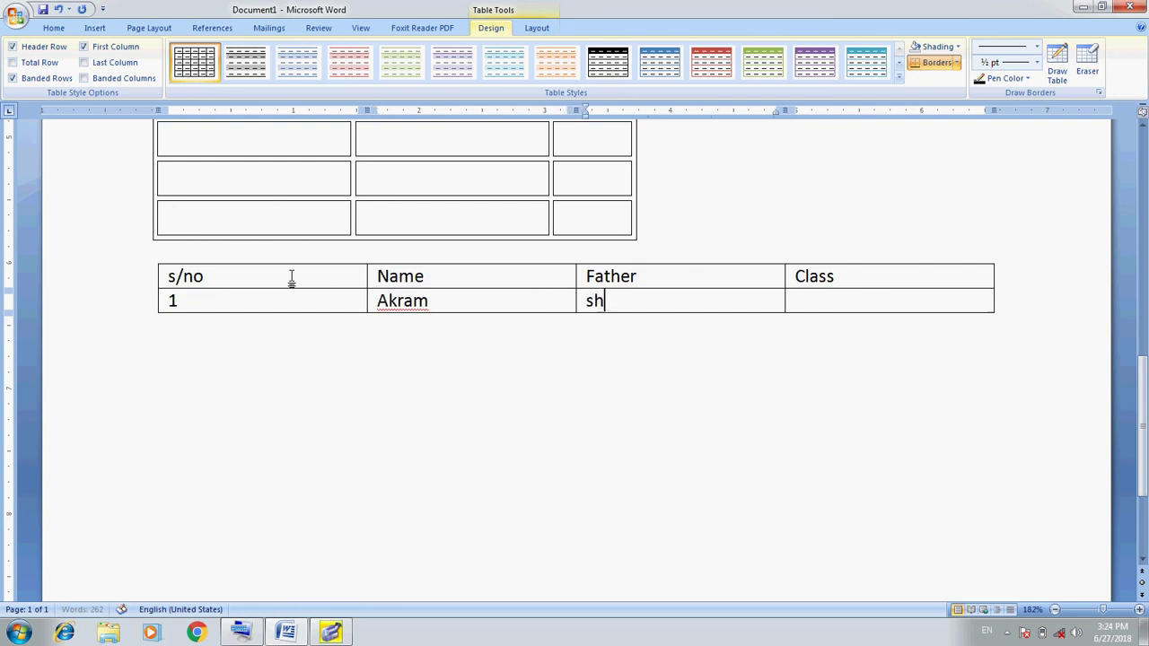
type("eikh")
key("Tab")
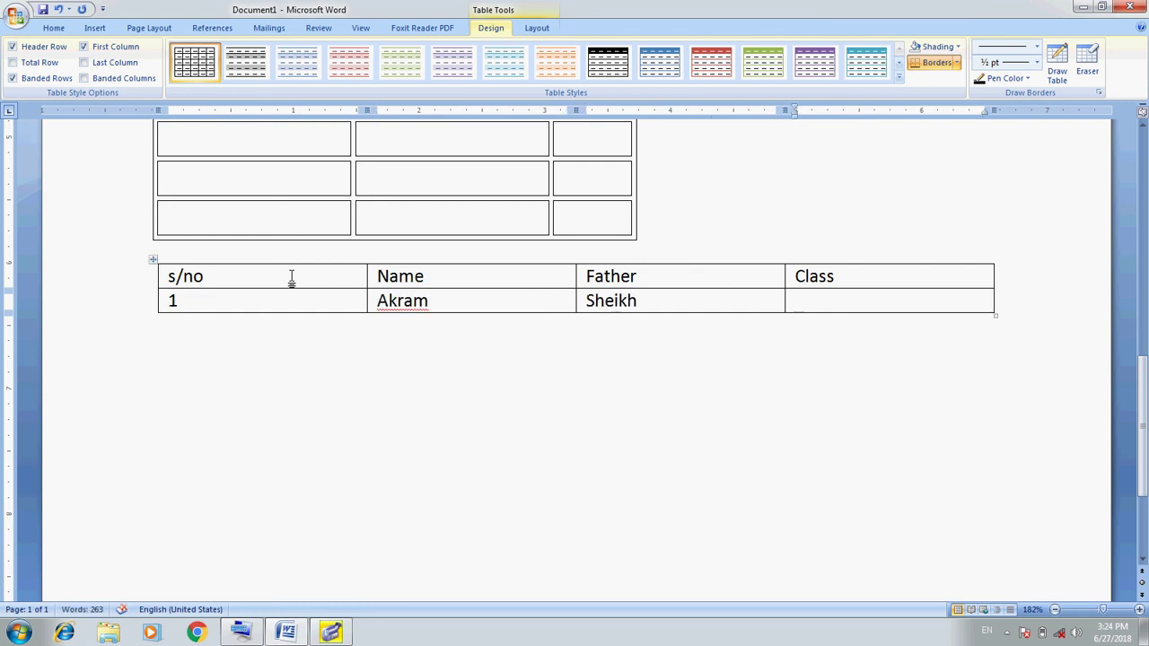
type("7")
type("th")
key("Tab")
type("2")
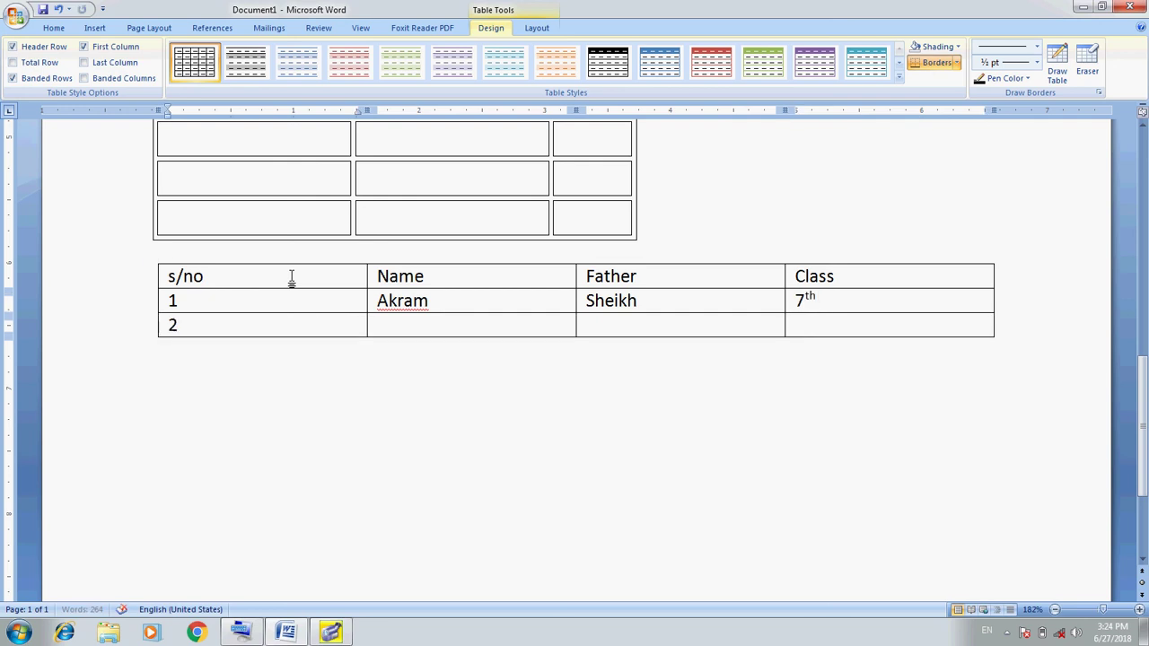
key("Tab")
type("nom")
type("an")
key("Tab")
type("jav")
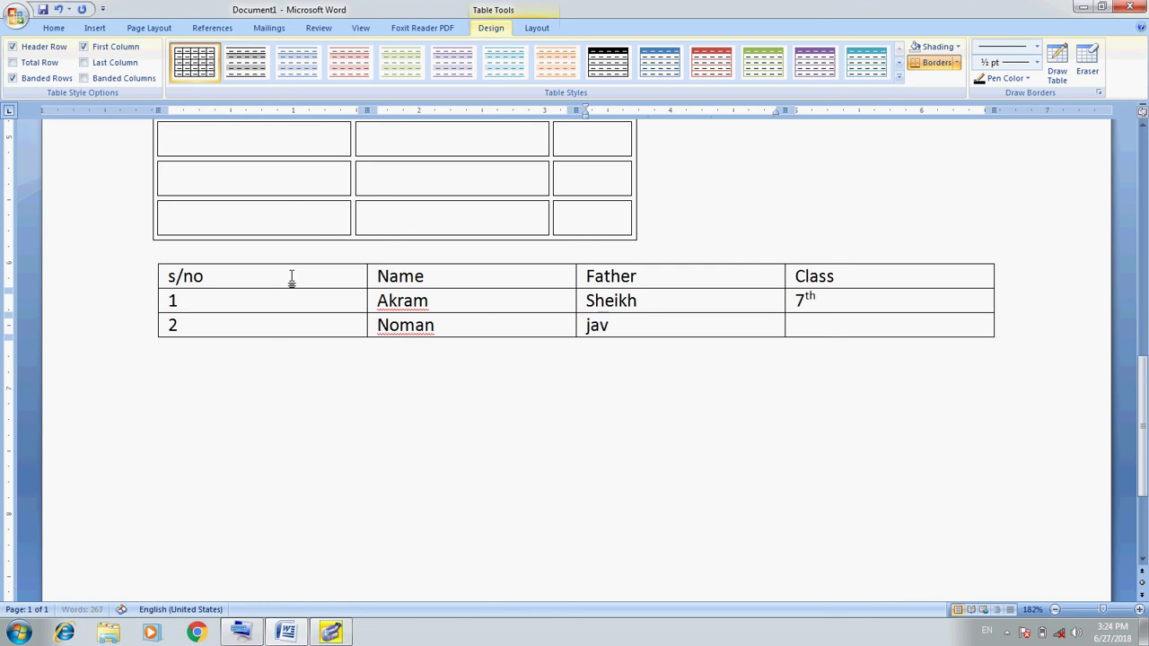
key("Tab")
type("8t")
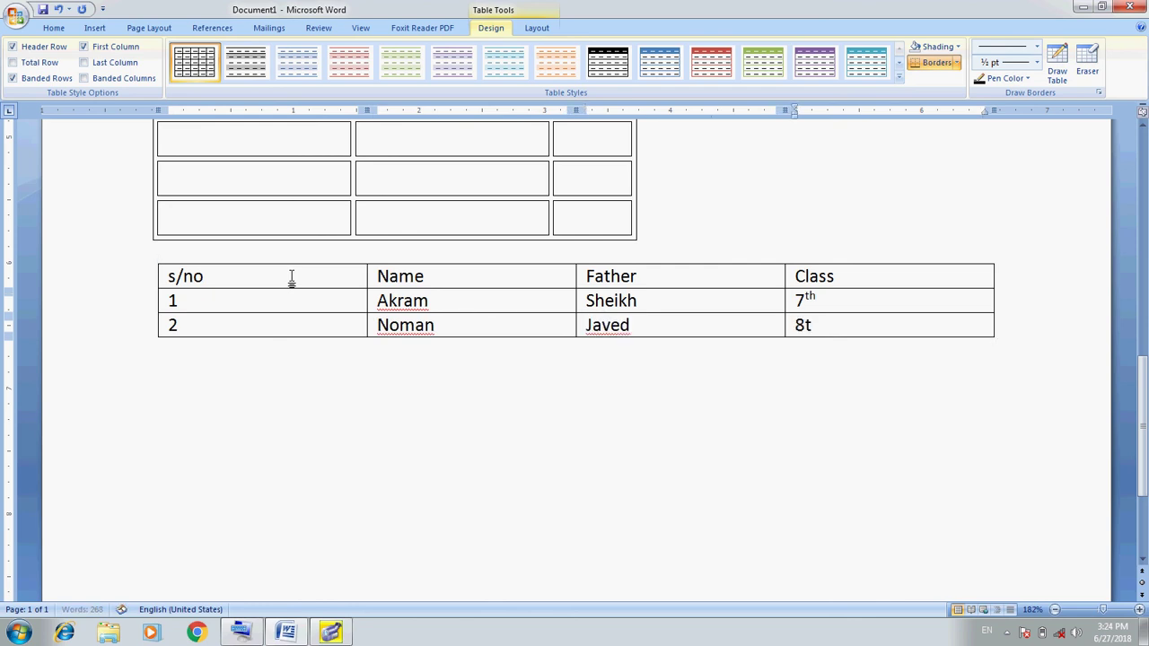
type("h")
Add rows 3 and 4 with each student's name, father's name, and classes 5th and 4th.
key("Tab")
type("3")
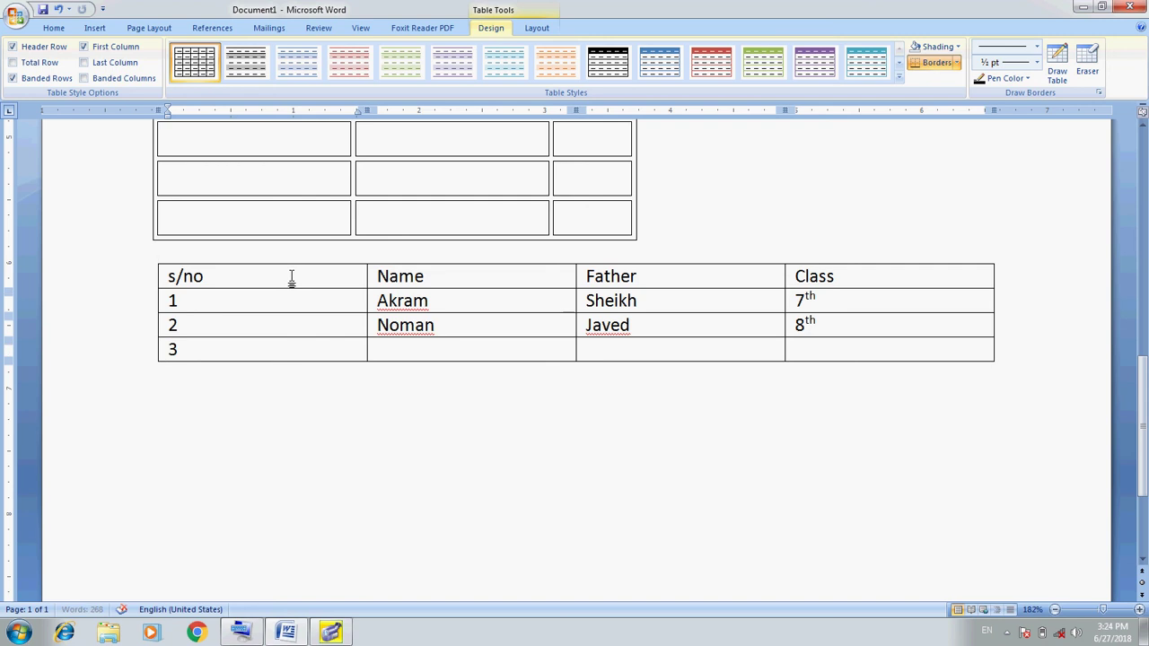
key("Tab")
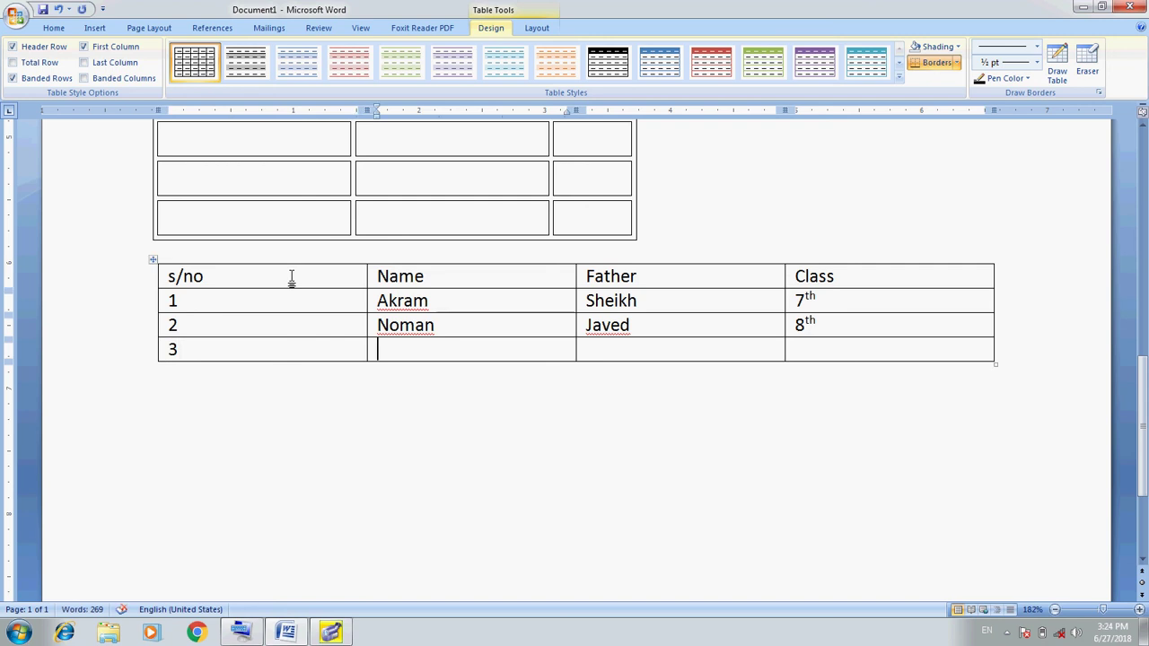
type("Sara")
key("Tab")
type("Fa")
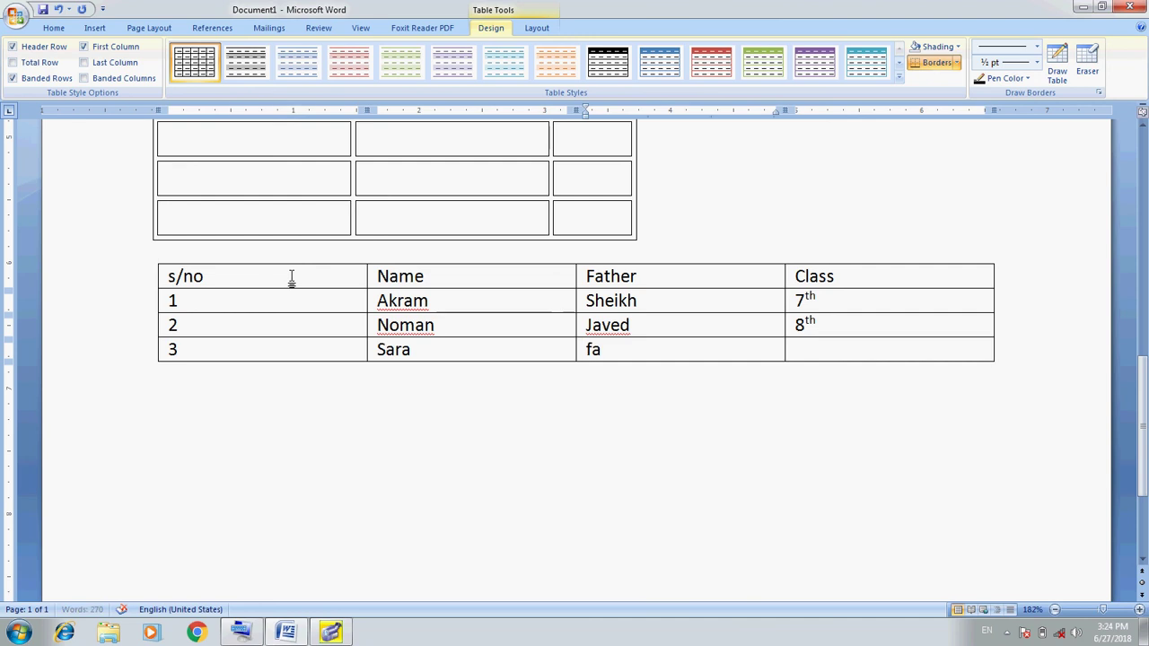
type("zal")
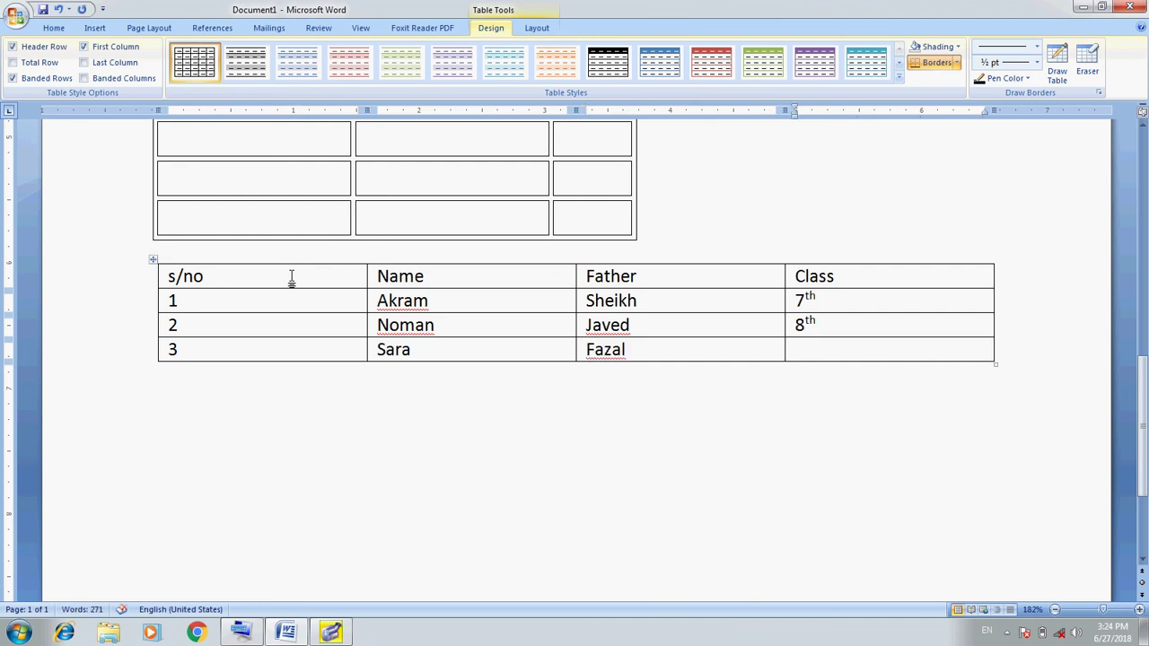
key("Tab")
type("5th")
key("Tab")
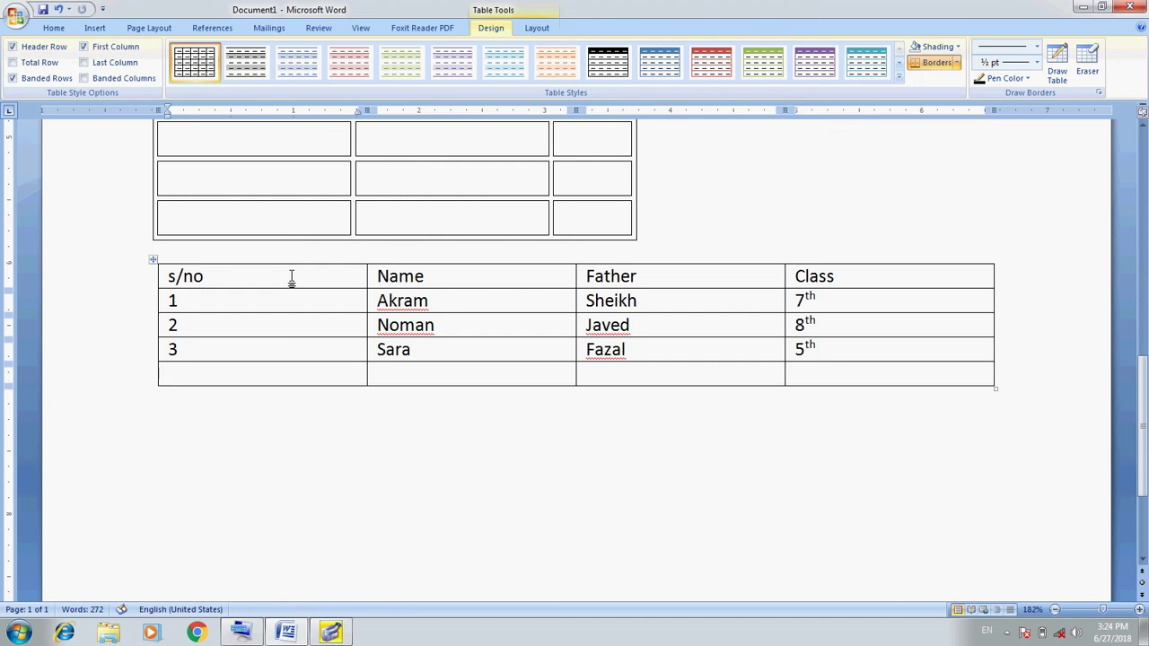
type("4")
key("Tab")
type("hilal")
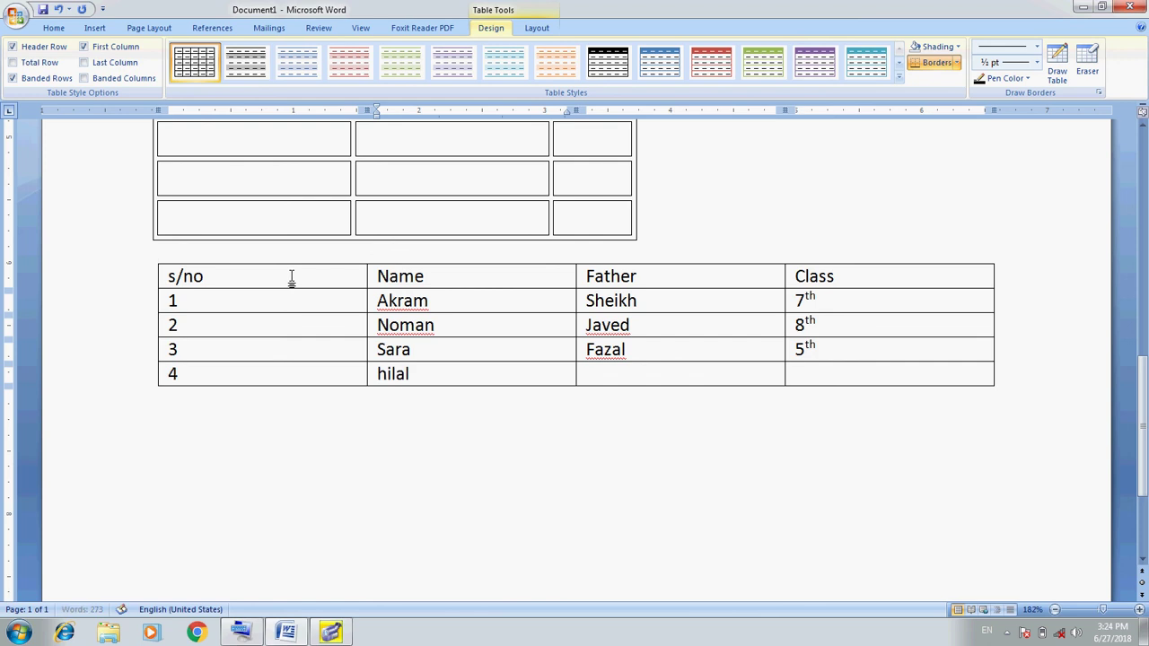
key("Tab")
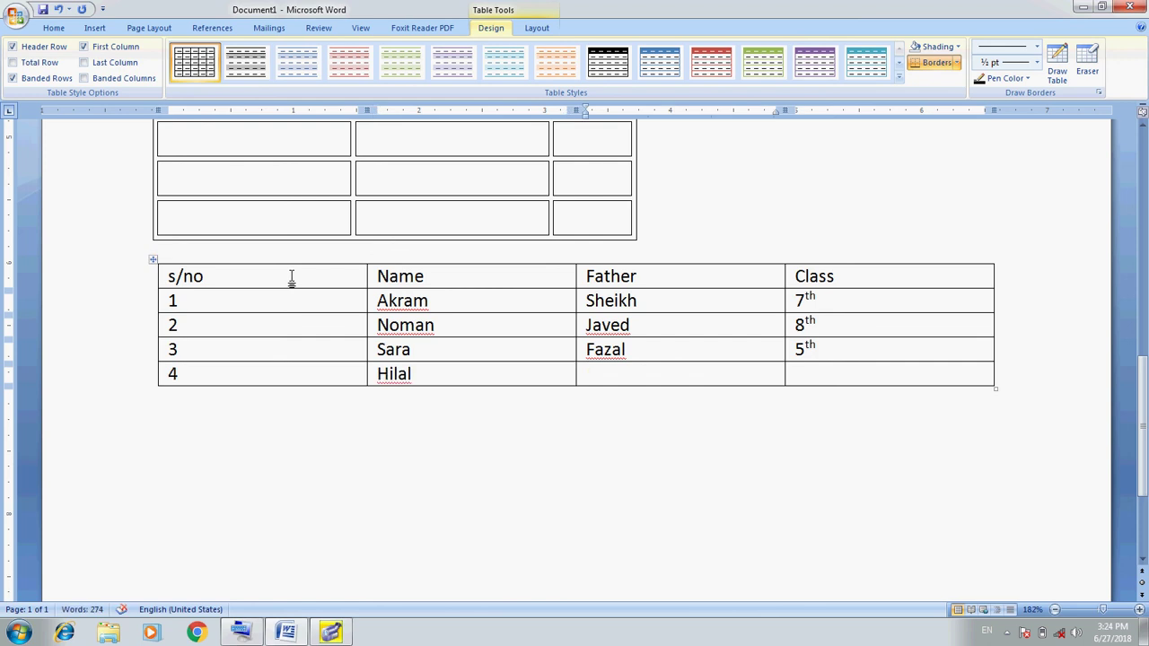
type("s")
type("heikh")
key("Tab")
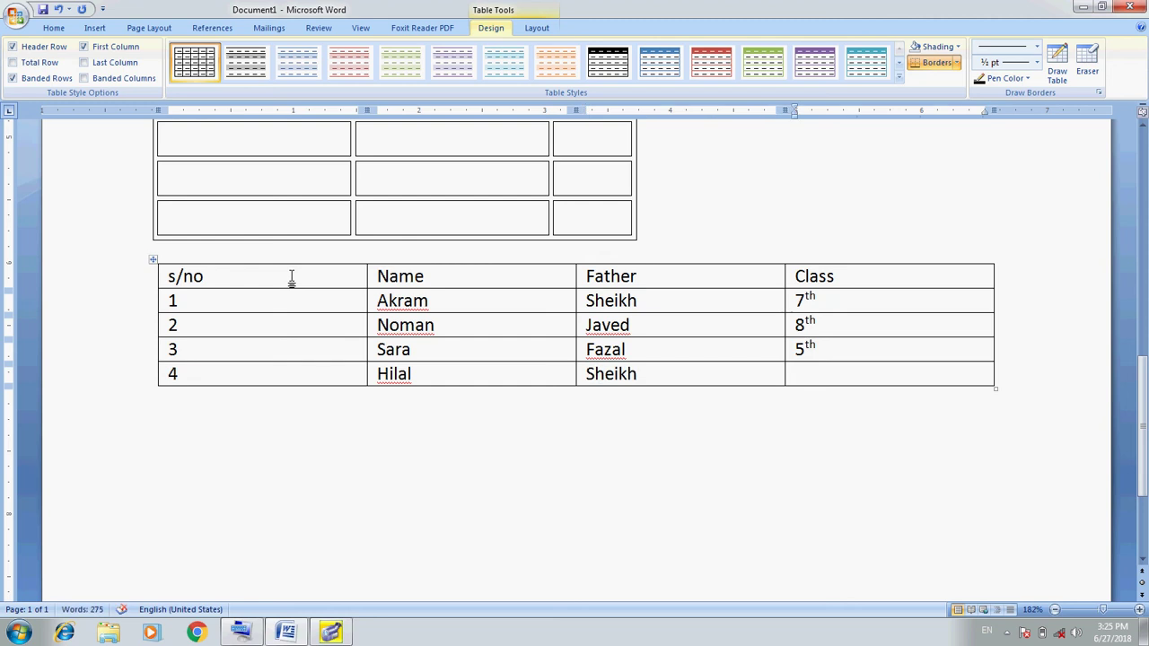
type("4th")
Sort the student table ascending by Column 1 as numbers.
left_click(261, 274)
left_click(543, 29)
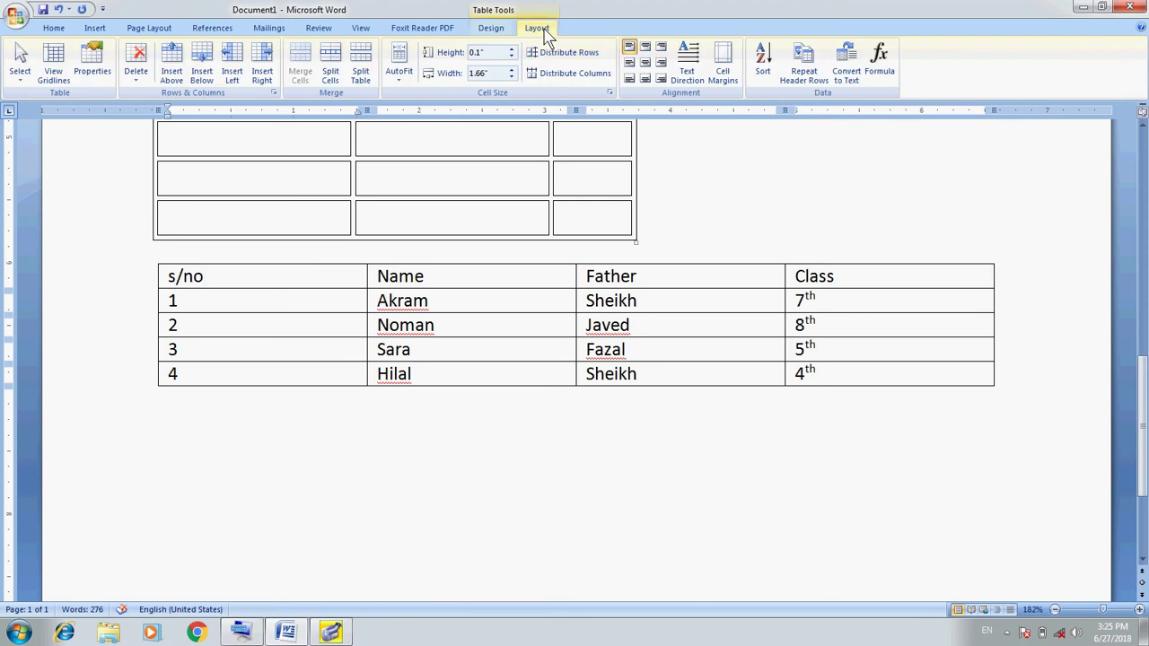
left_click(762, 72)
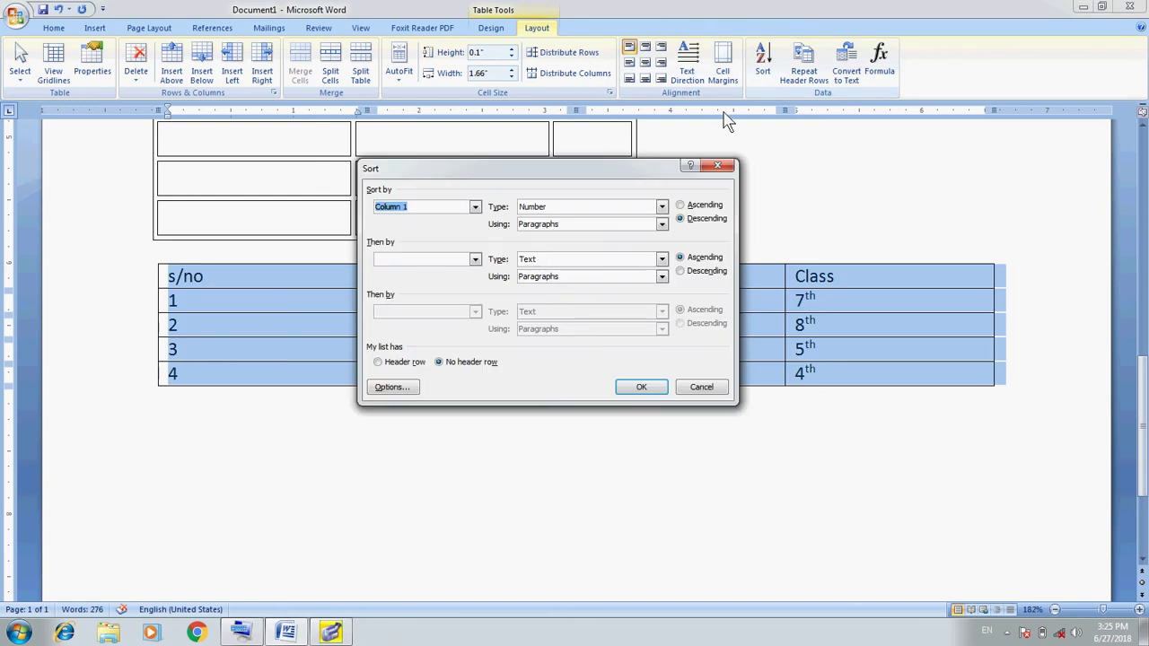
mouse_move(587, 183)
left_mouse_down()
mouse_move(658, 382)
mouse_move(723, 36)
mouse_move(706, 27)
left_mouse_up()
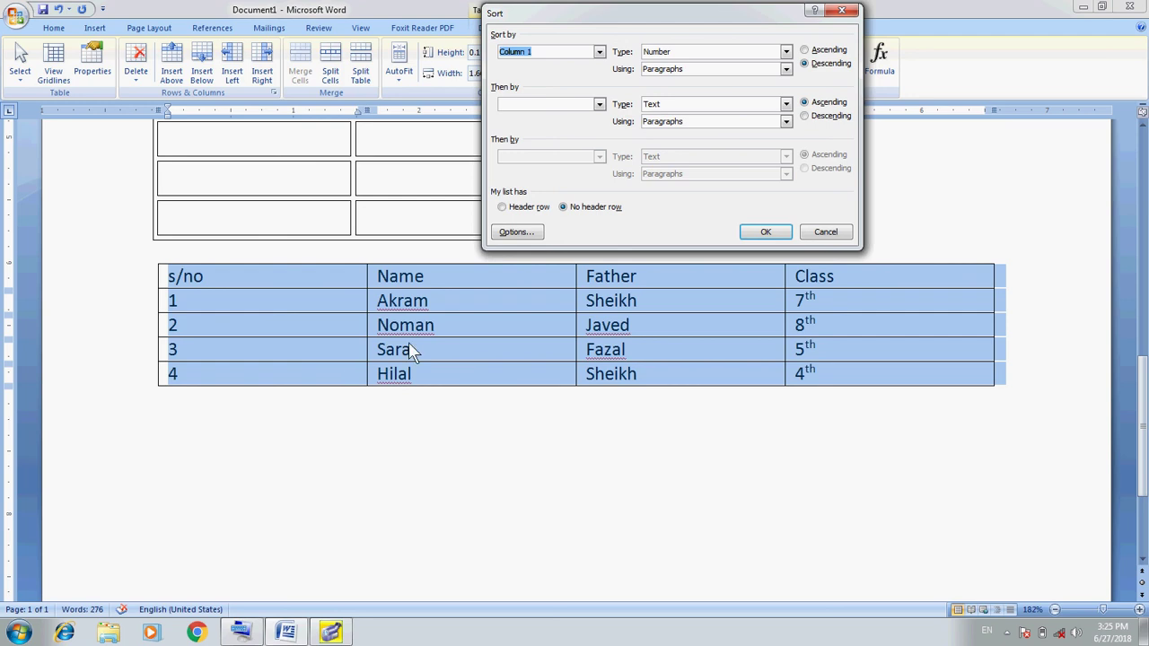
left_click(805, 51)
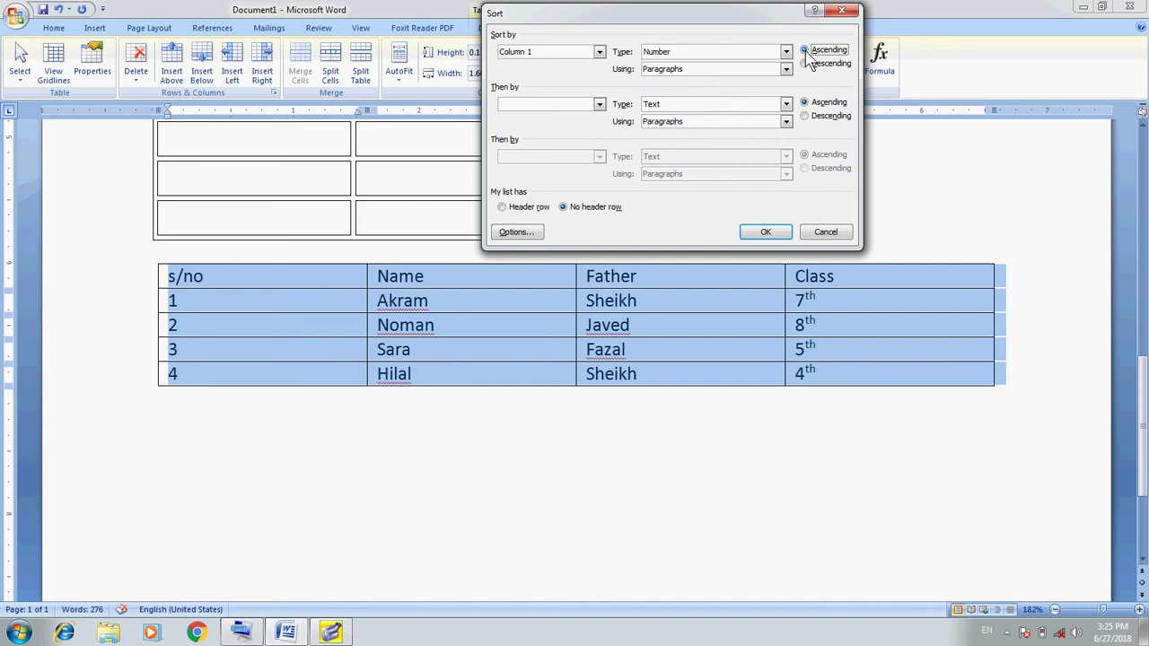
left_click(767, 235)
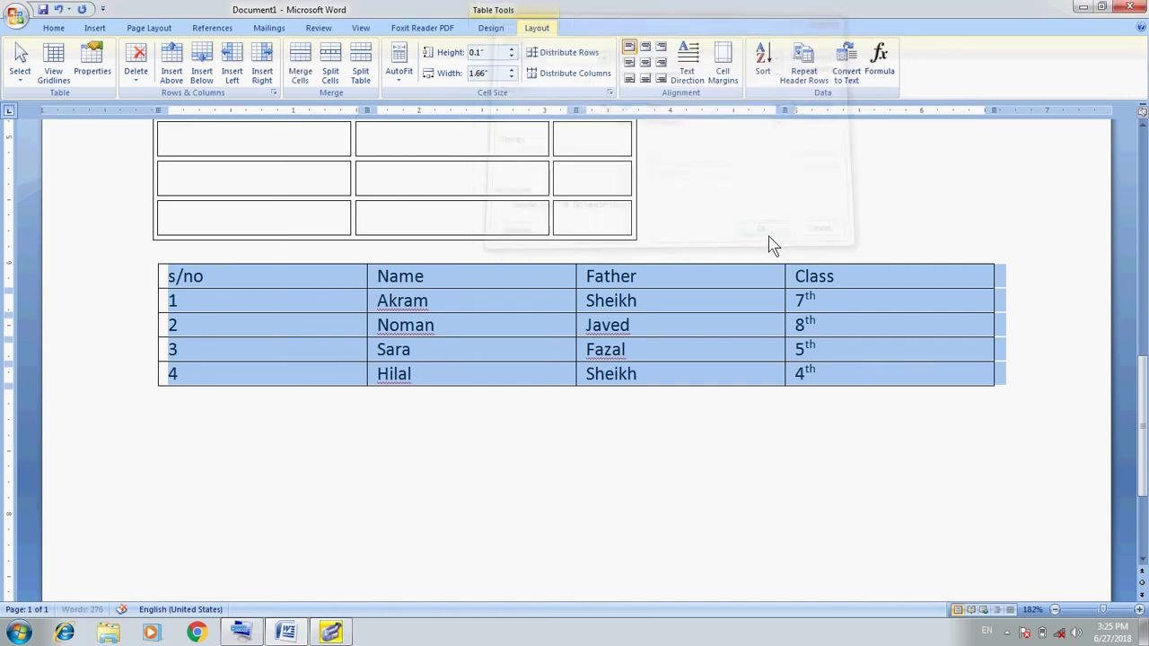
Re-sort the student table by Column 1 in descending order.
left_click(318, 329)
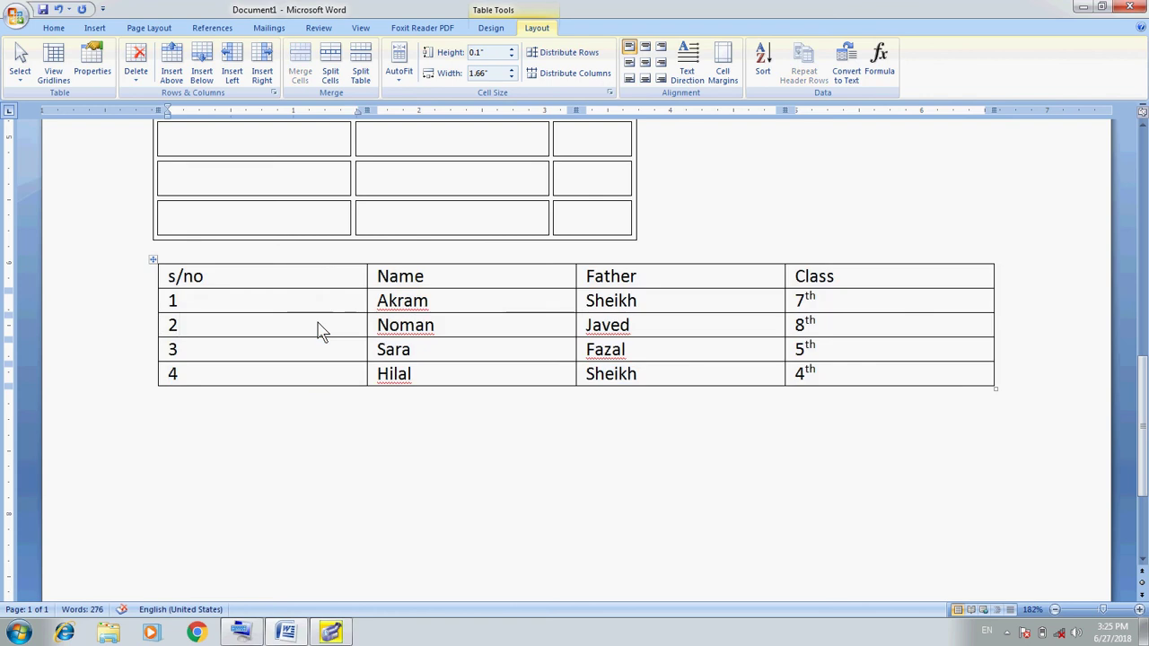
left_click(762, 63)
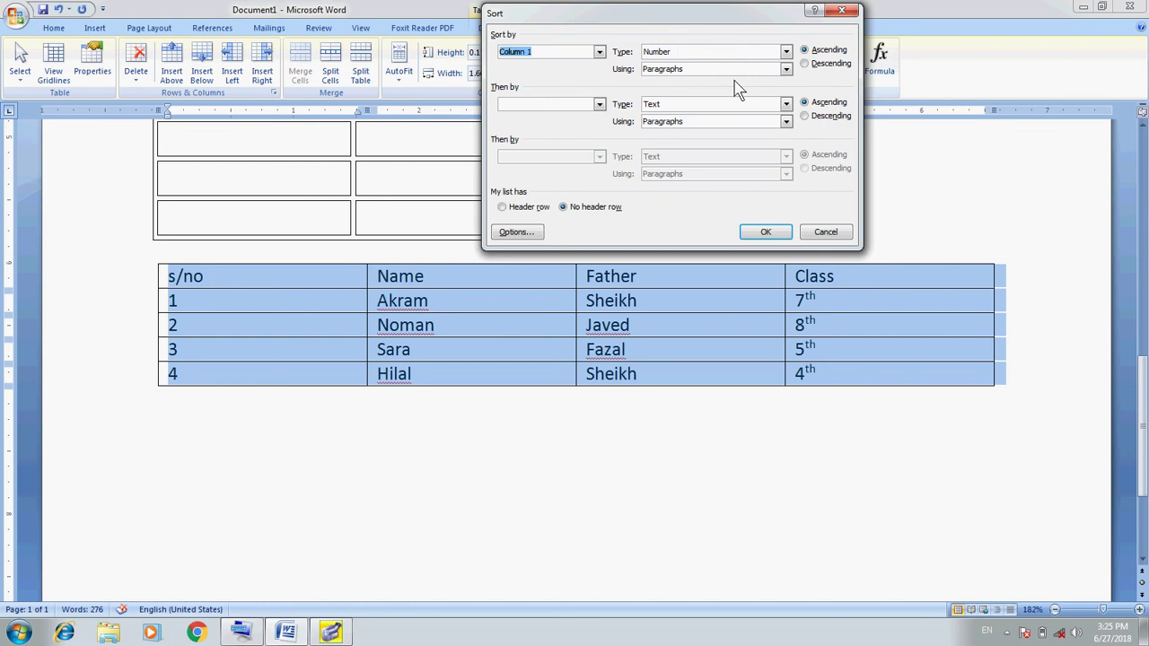
left_click(805, 65)
left_click(765, 232)
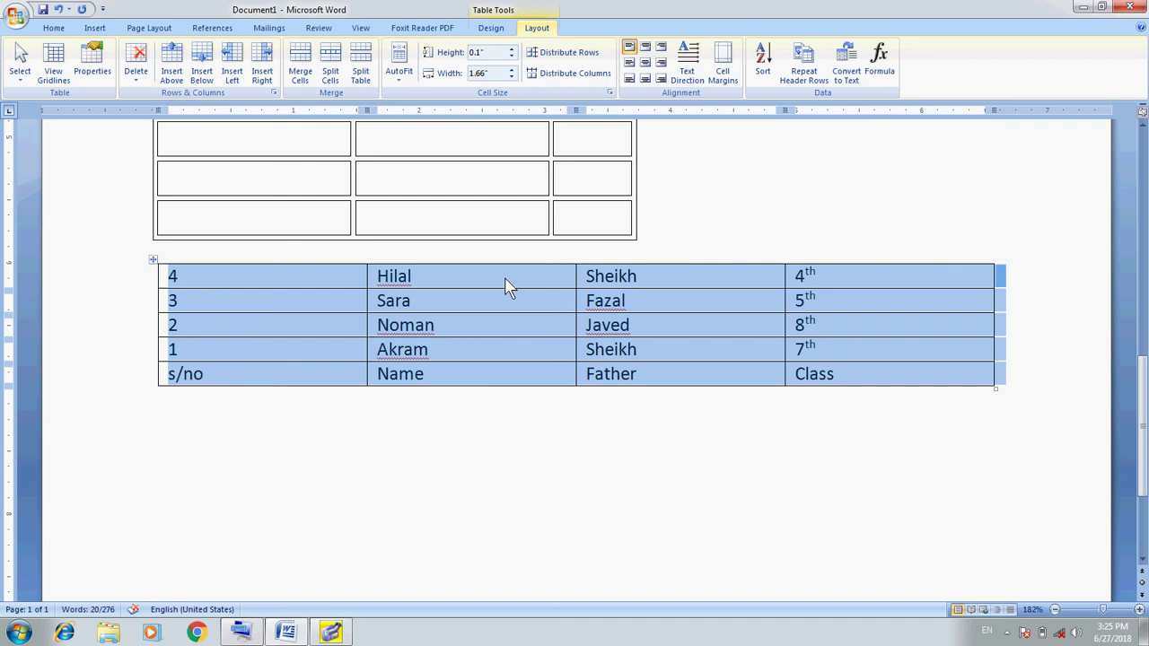
Sort the table ascending by Column 1 so the s/no heading leads, then rows 1 to 4.
left_click(224, 281)
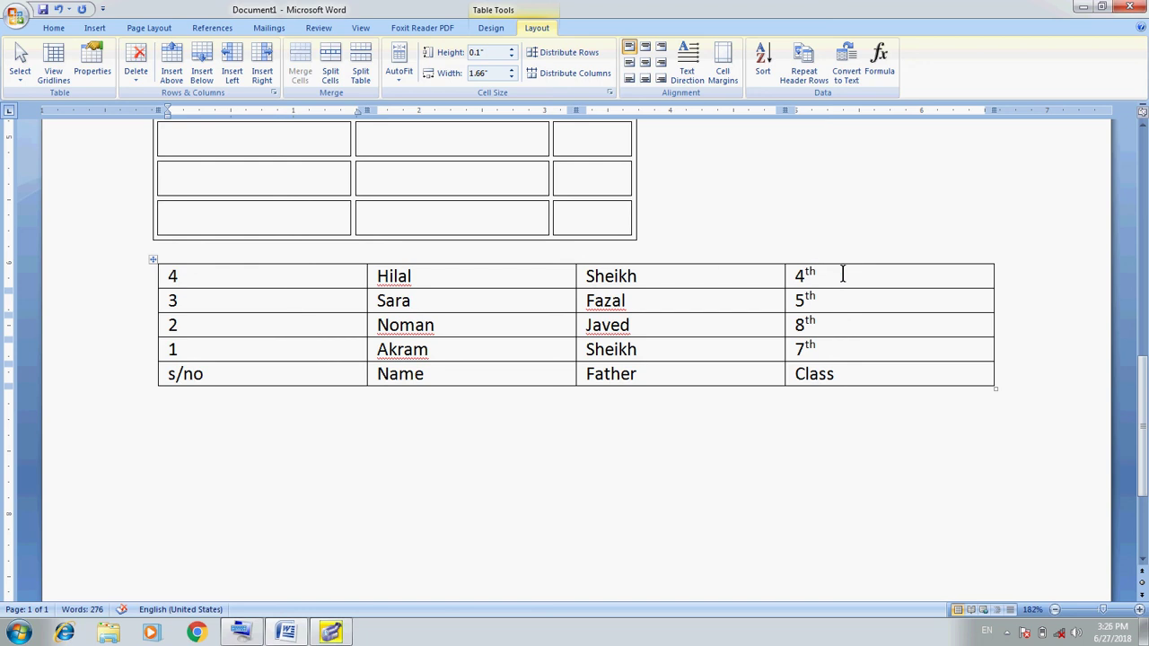
left_click(281, 374)
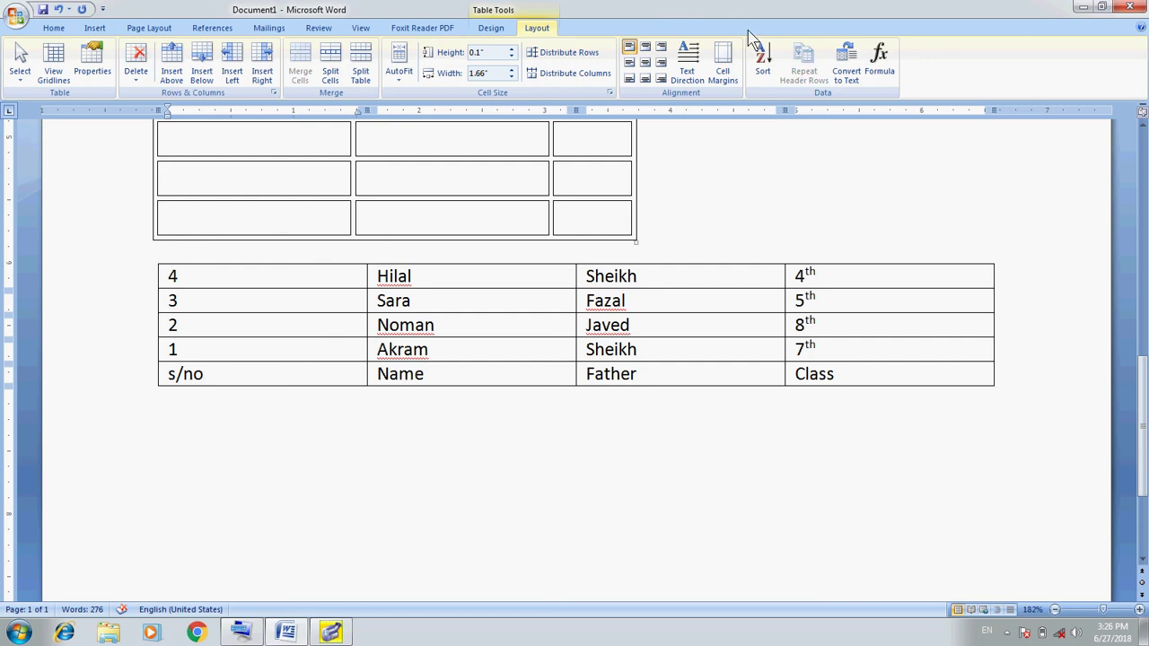
left_click(763, 65)
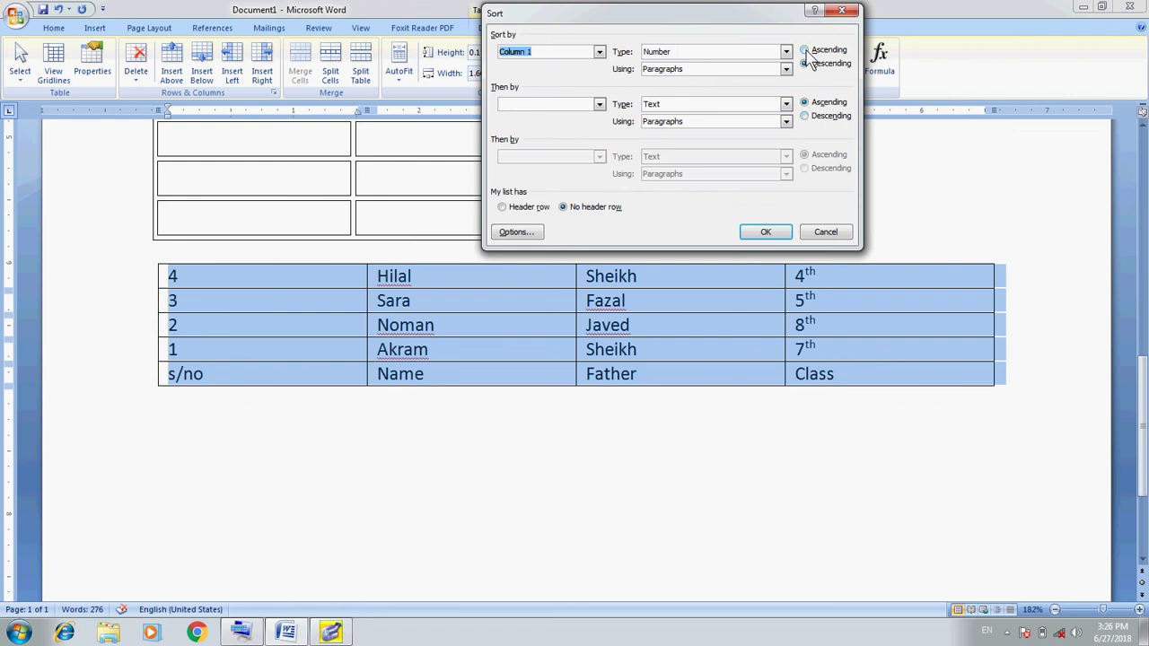
left_click(599, 52)
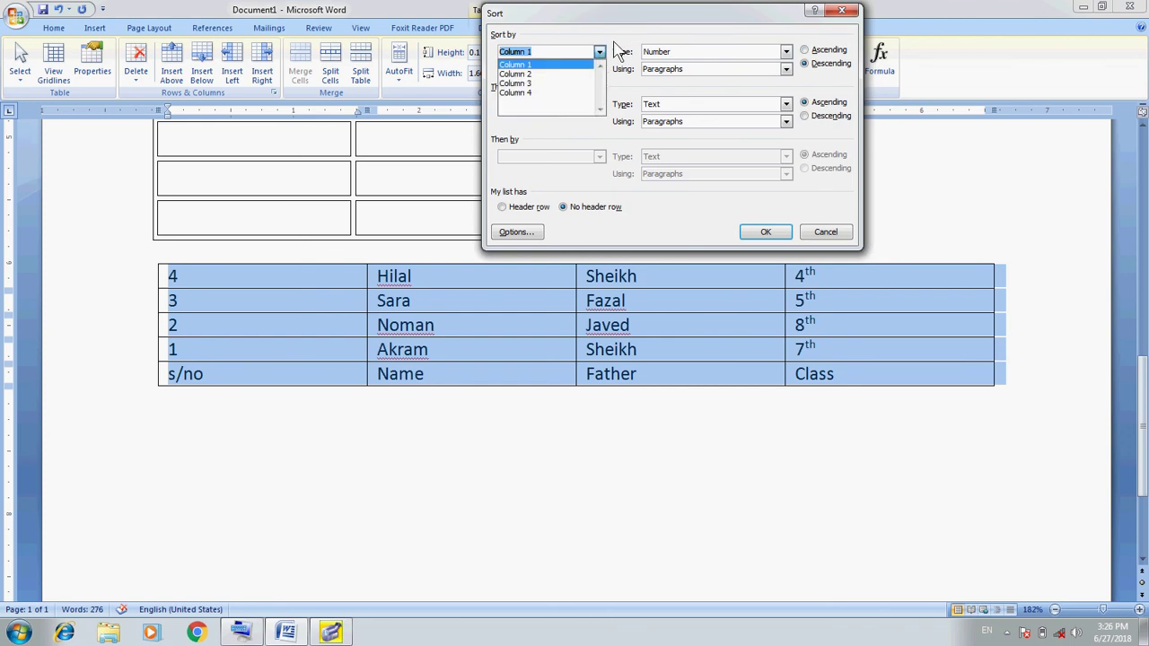
left_click(556, 65)
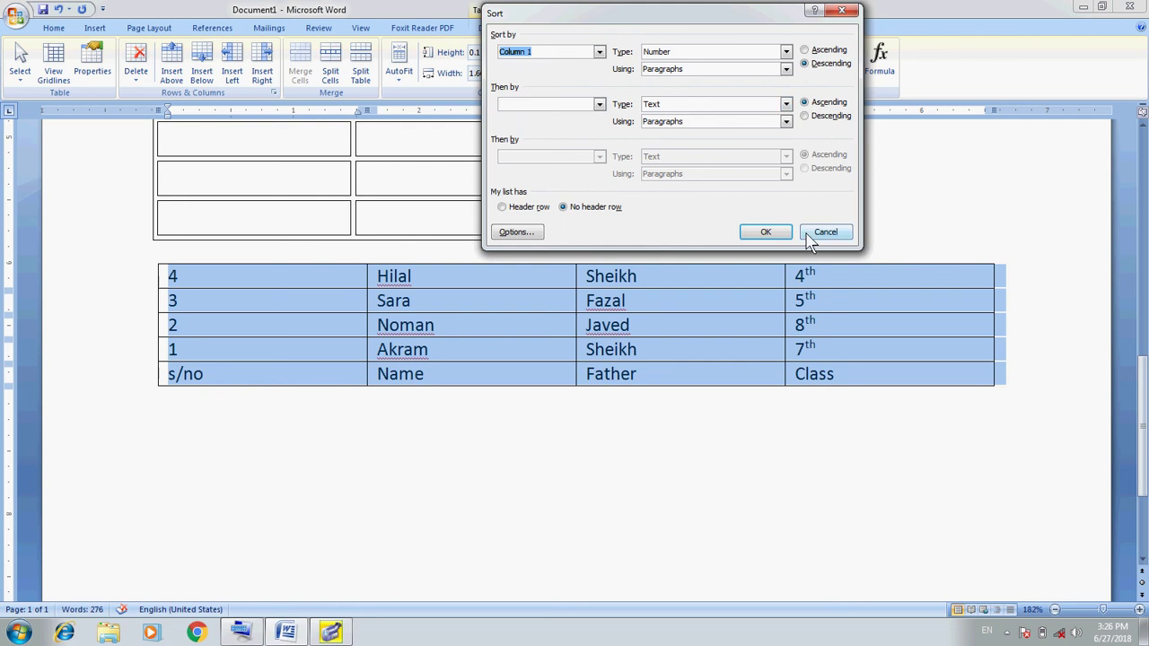
left_click(806, 50)
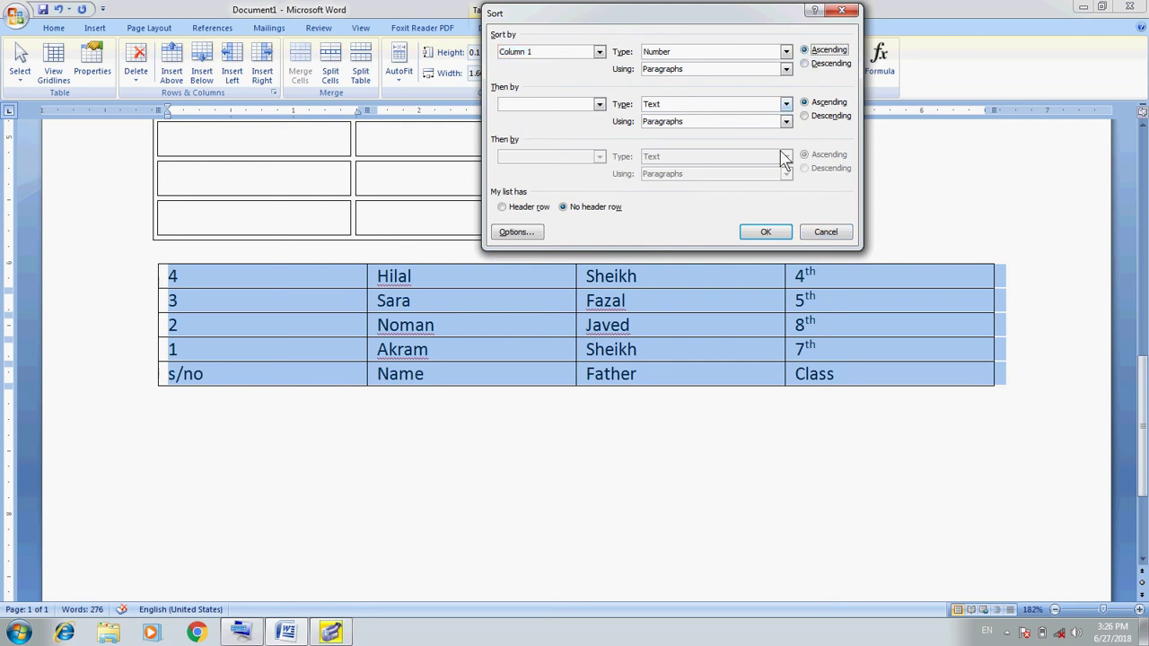
left_click(764, 233)
left_click(305, 304)
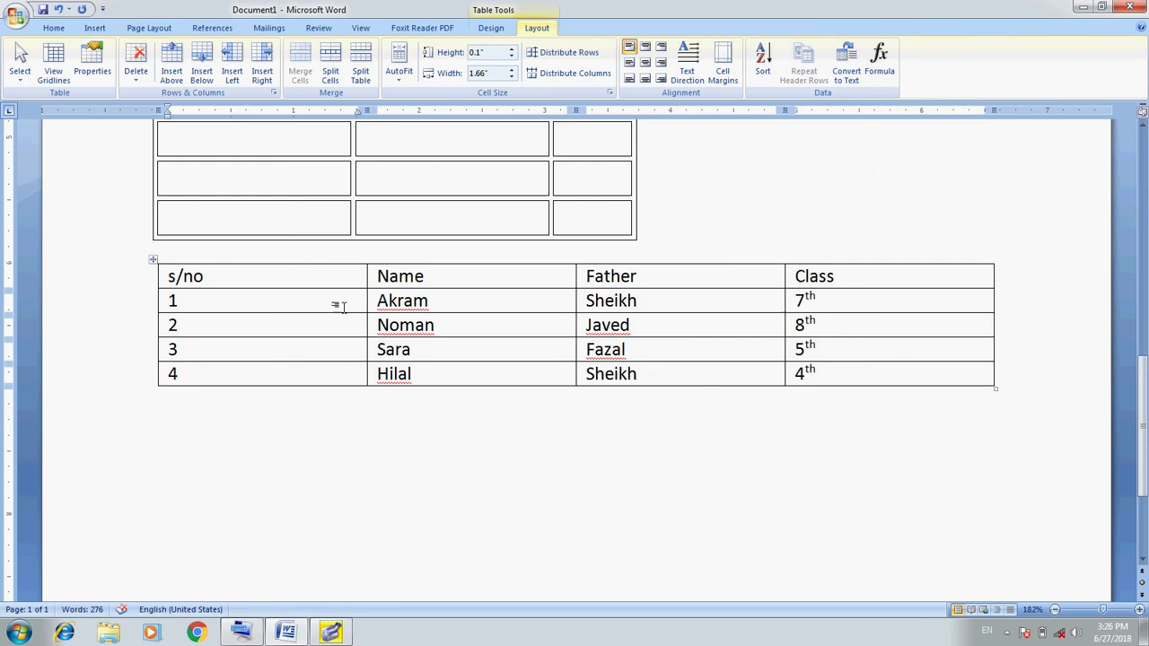
Convert the student table to text with tabs as the separator.
left_click(846, 75)
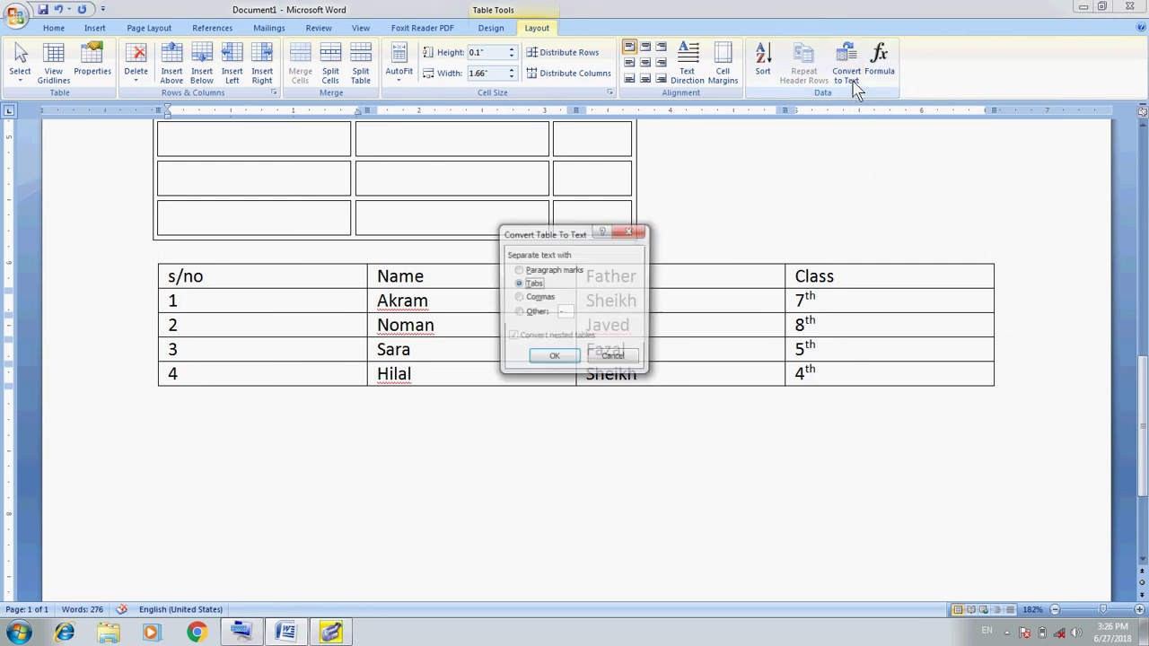
left_click_drag(555, 236, 728, 203)
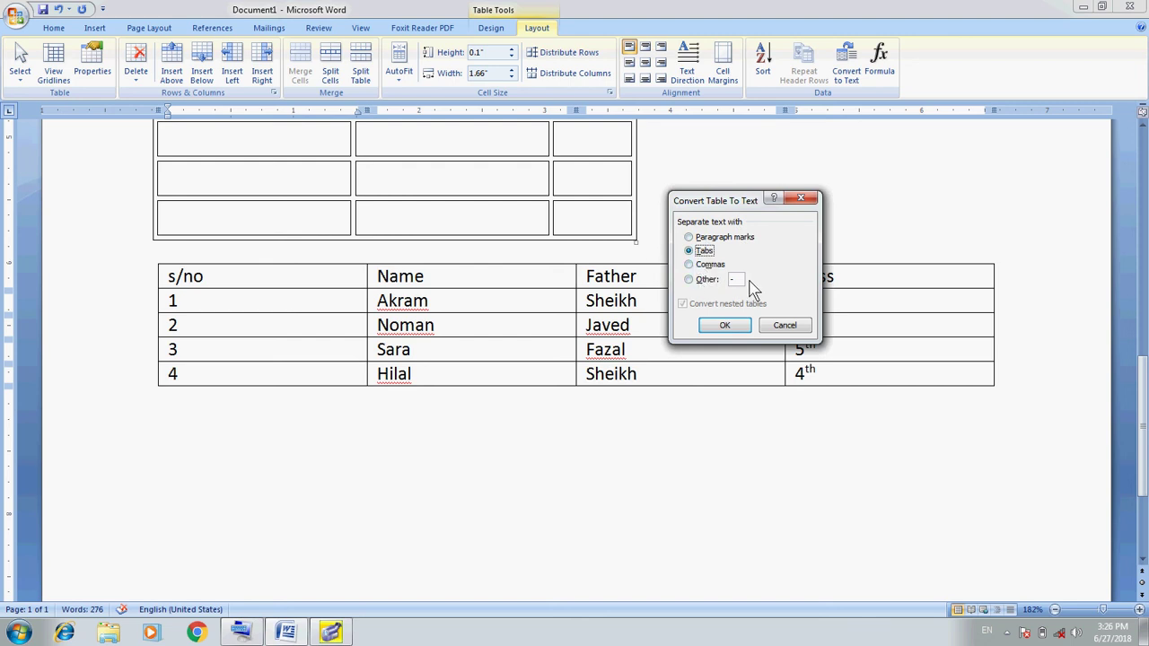
left_click(736, 279)
left_click(691, 252)
left_click(720, 327)
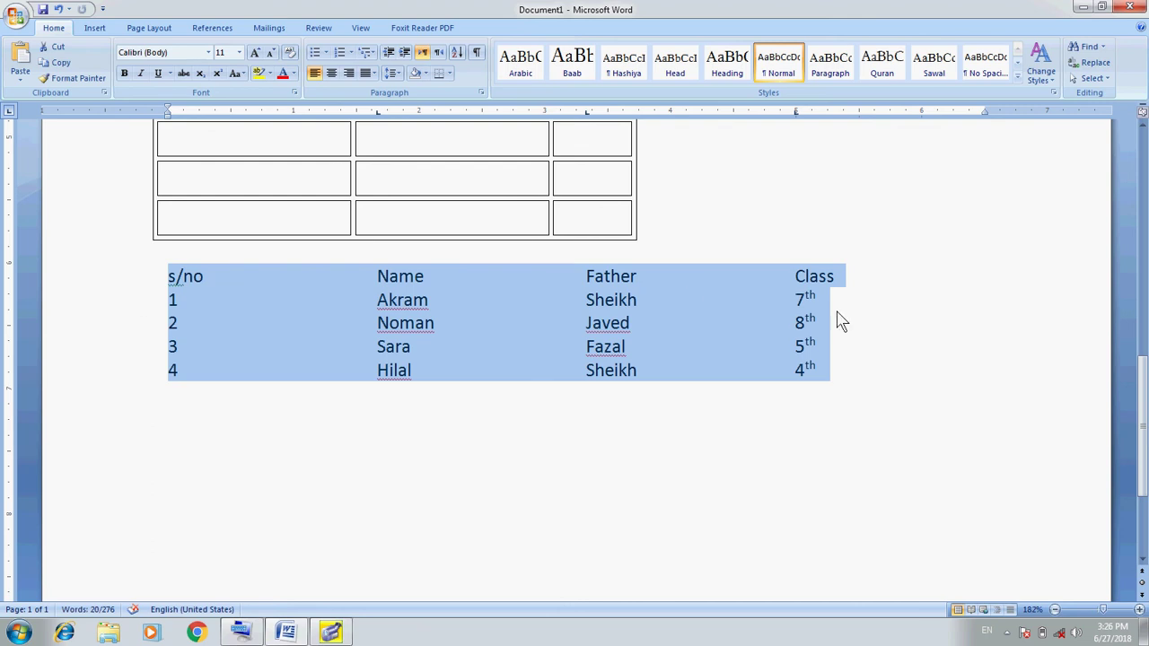
Select all the tab-separated student text lines.
left_click(747, 332)
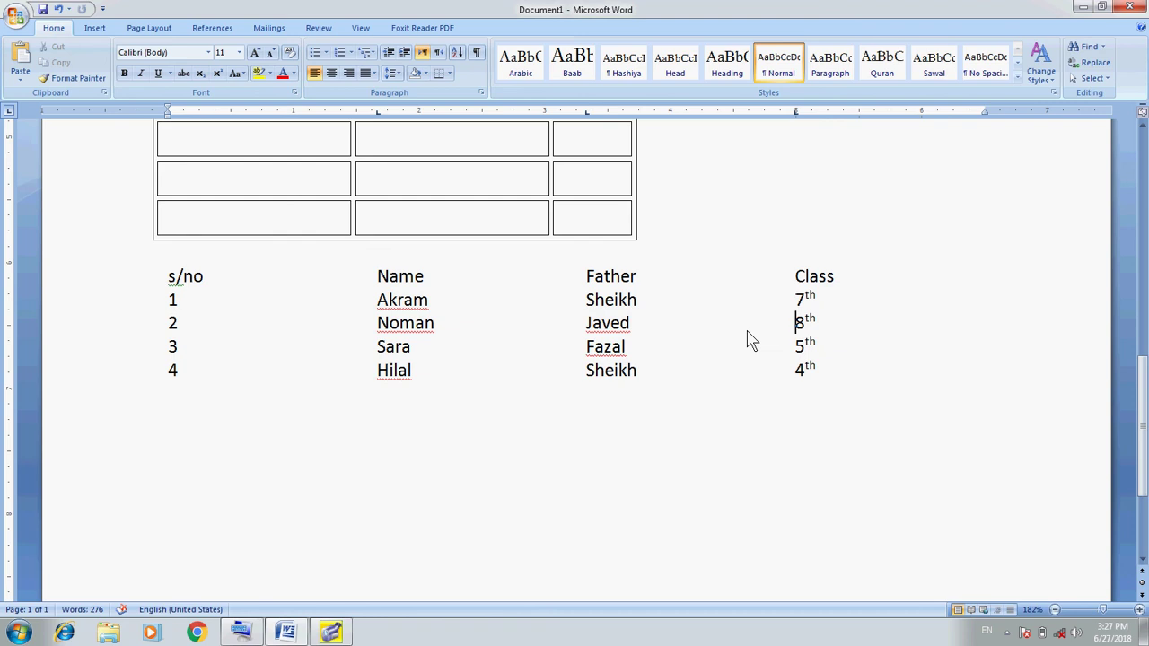
key("Left")
key("Left")
key("Left")
key("Left")
key("Left")
key("Left")
key("Left")
key("ctrl+Left")
key("Up")
key("Up")
key("Down")
key("shift+Down")
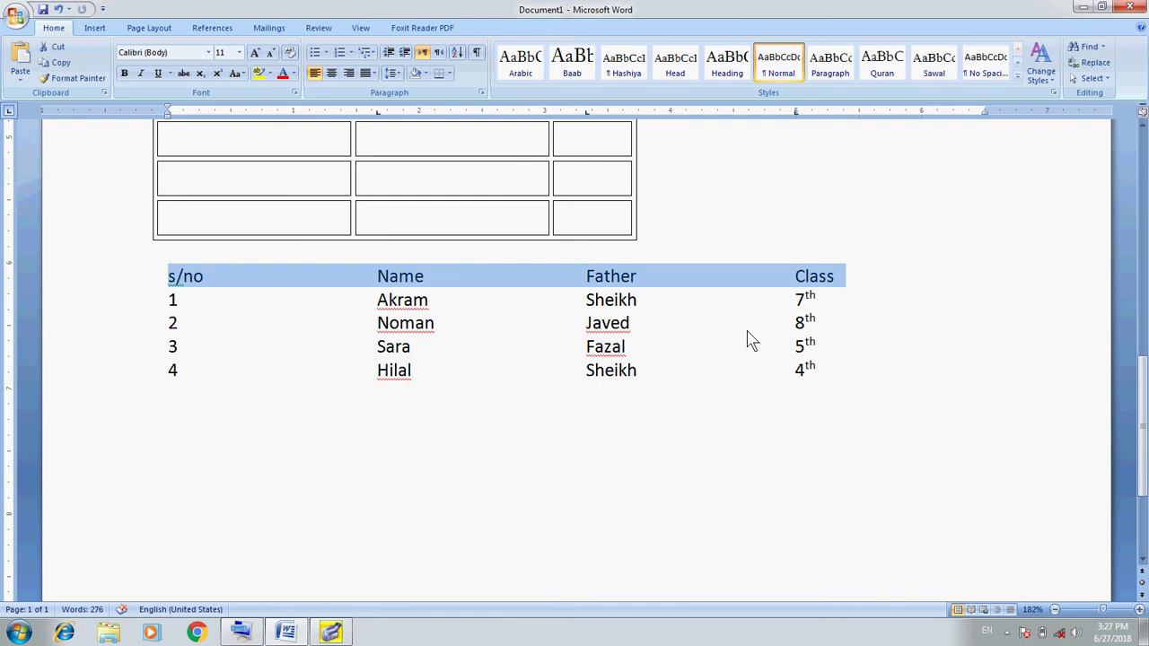
key("shift+Down")
key("shift+Down")
key("shift+Down")
key("shift+Down")
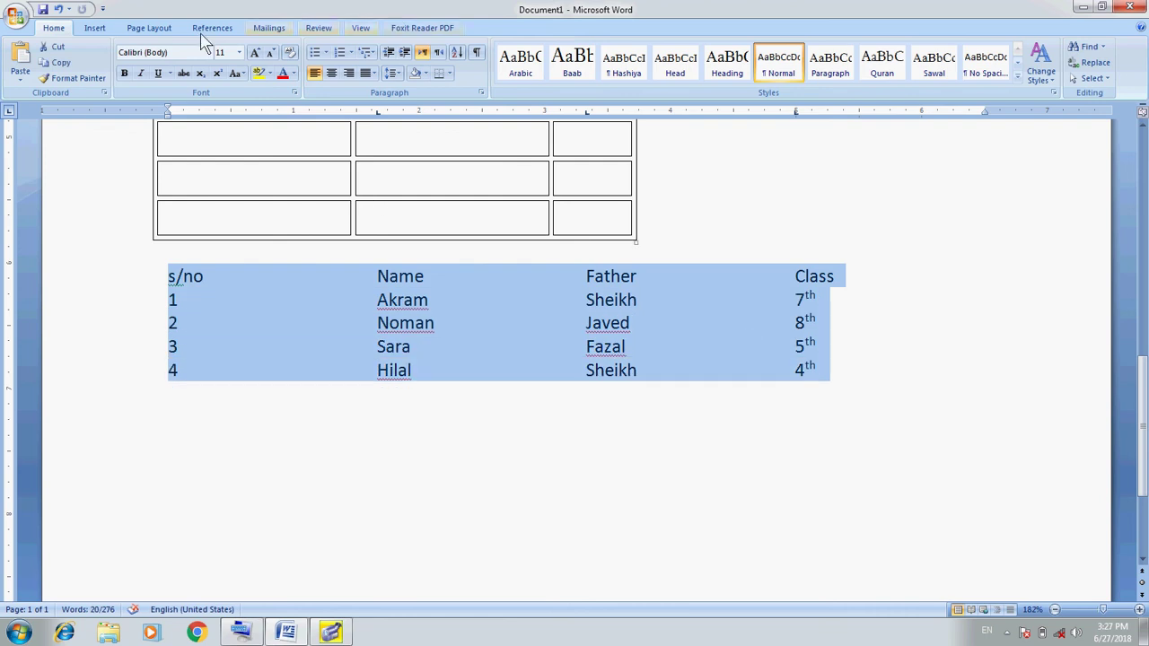
left_click(93, 29)
Convert the selected text into a four-column table separated by tabs.
left_click(117, 72)
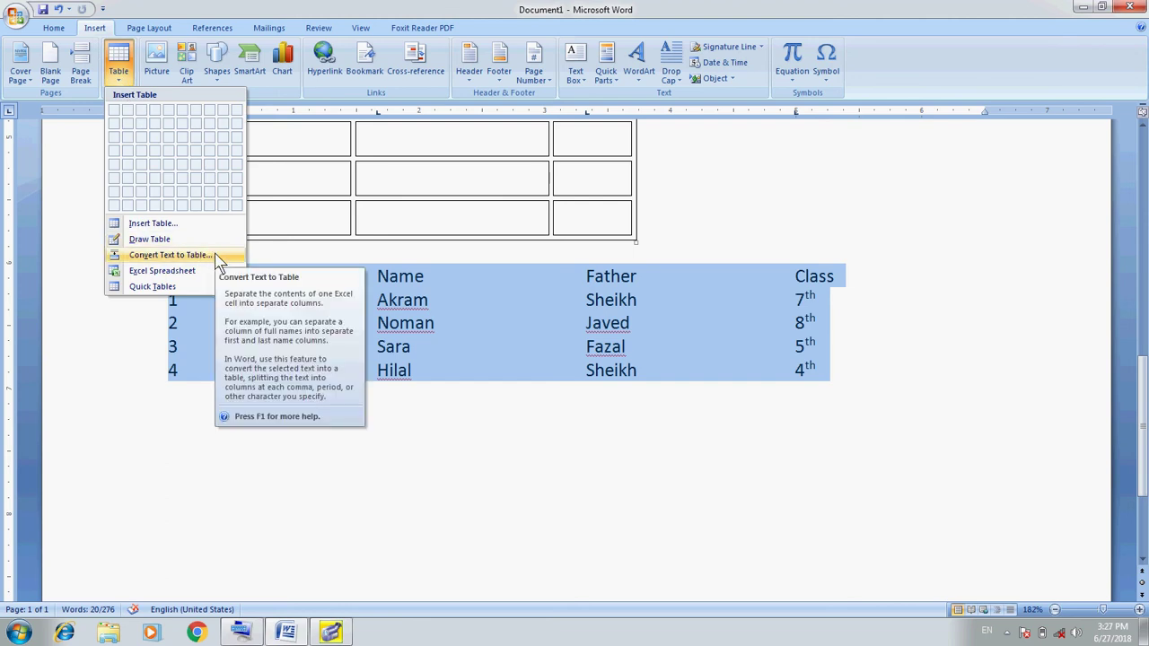
left_click(170, 255)
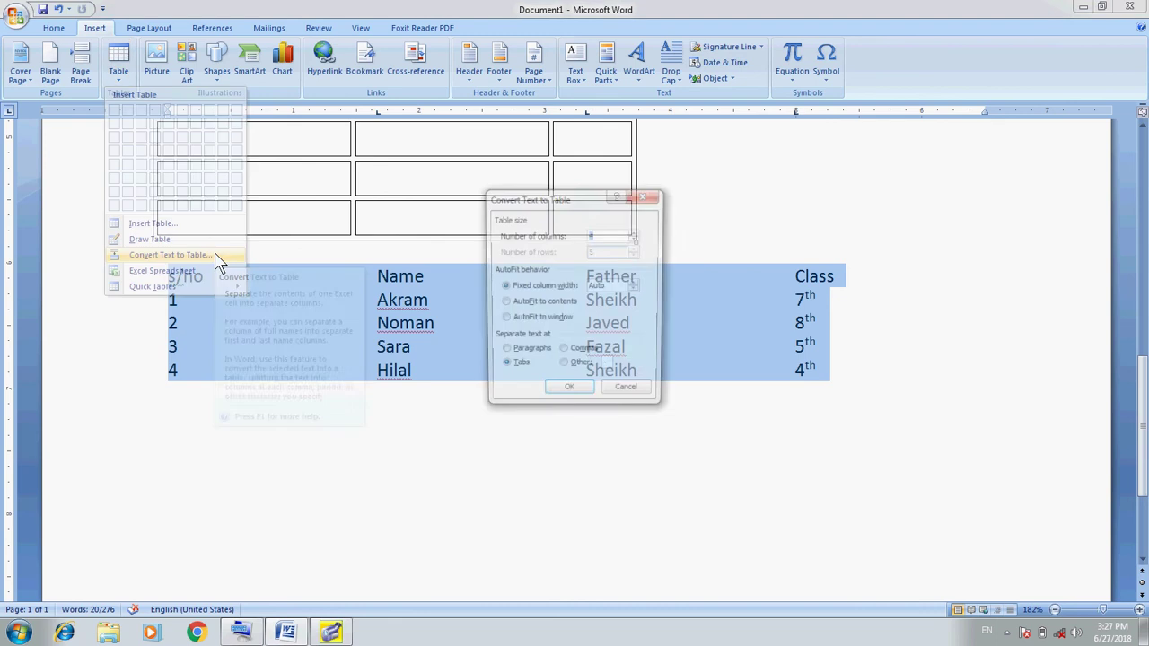
left_click(569, 400)
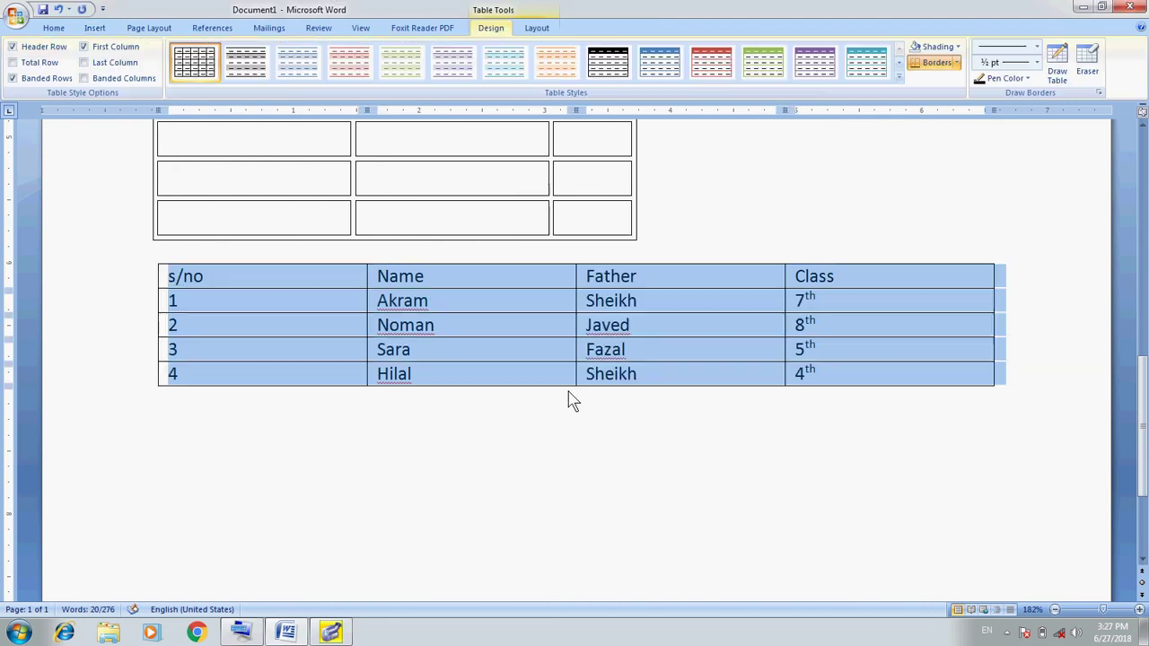
left_click(872, 377)
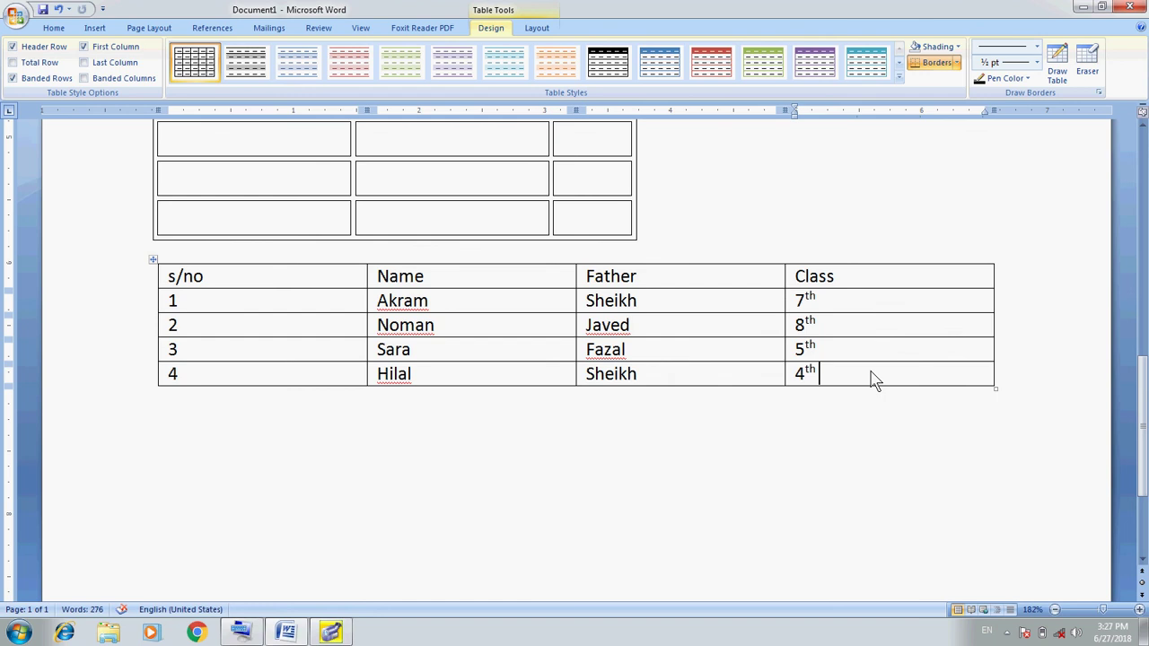
left_click(539, 29)
left_click(501, 327)
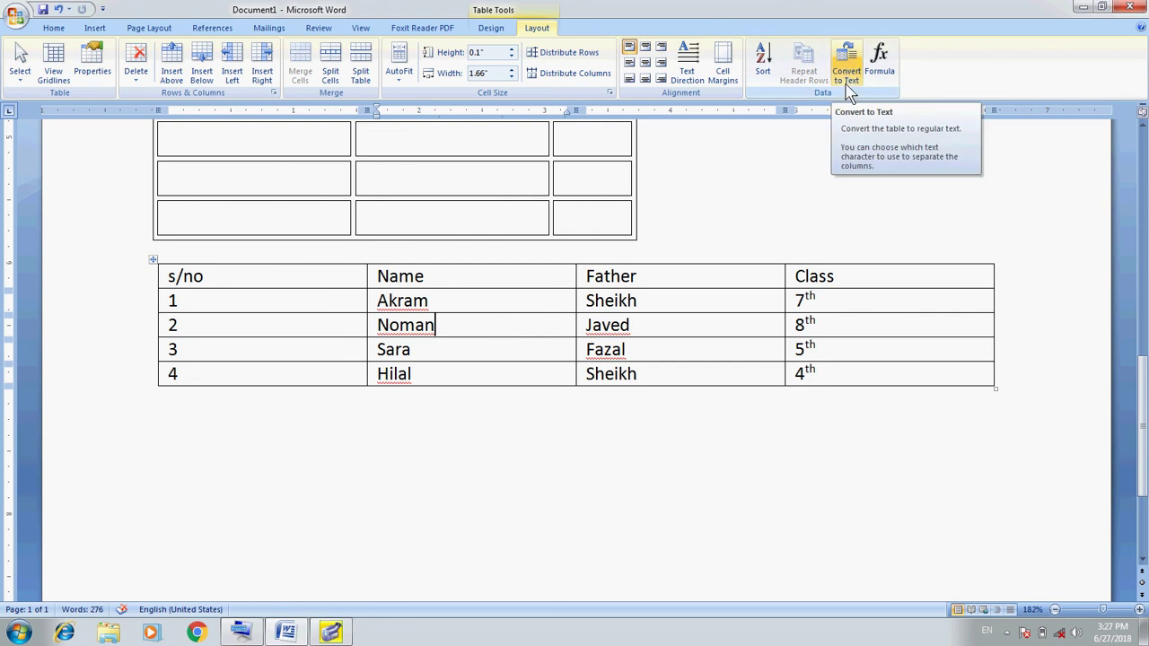
left_click(508, 418)
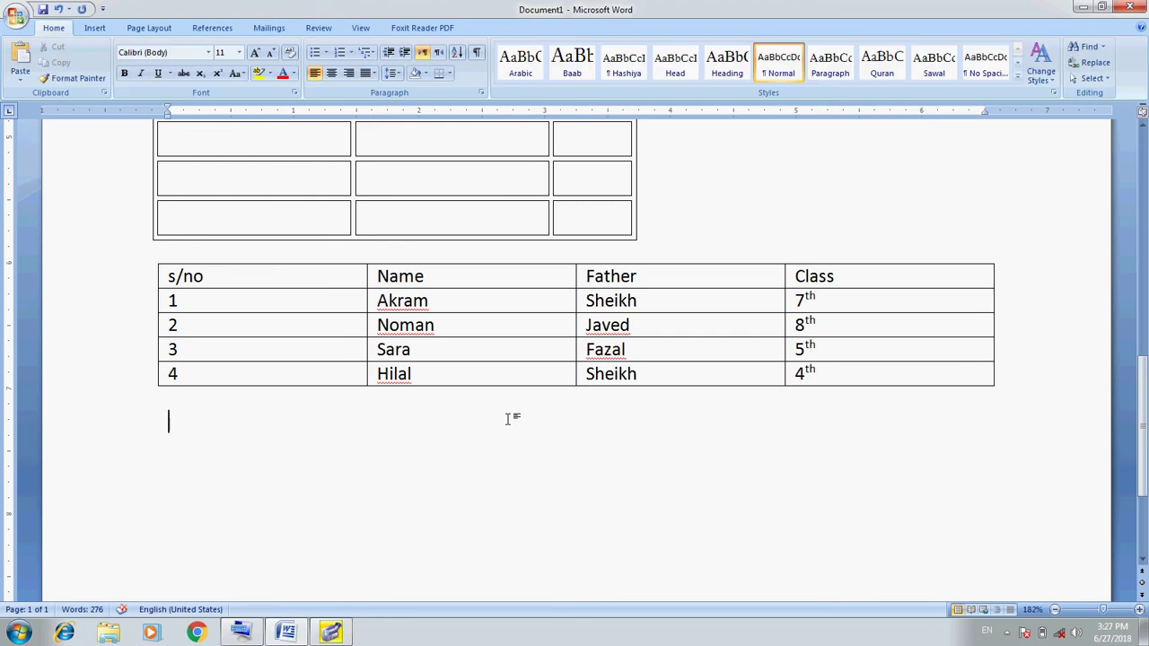
Type a tab-separated heading line: s/no, class, subject, bio, chemistry, physics.
type("s/no")
key("Tab")
key("BackSpace")
key("Tab")
type("class")
key("Tab")
type("subject")
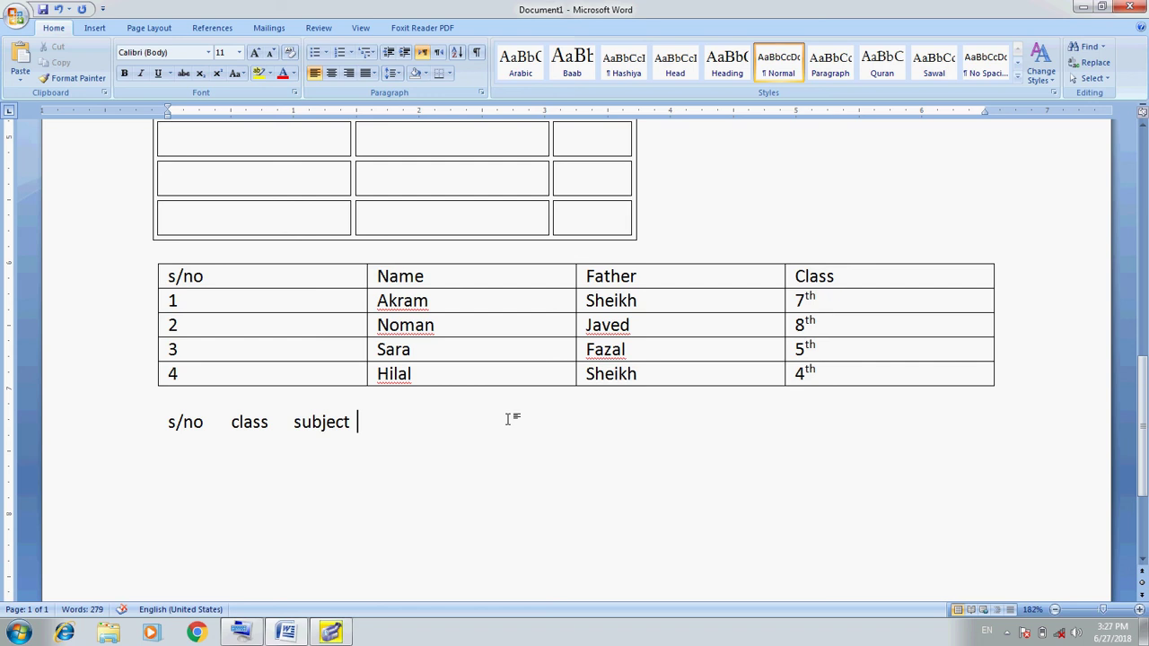
type("  bio")
key("Tab")
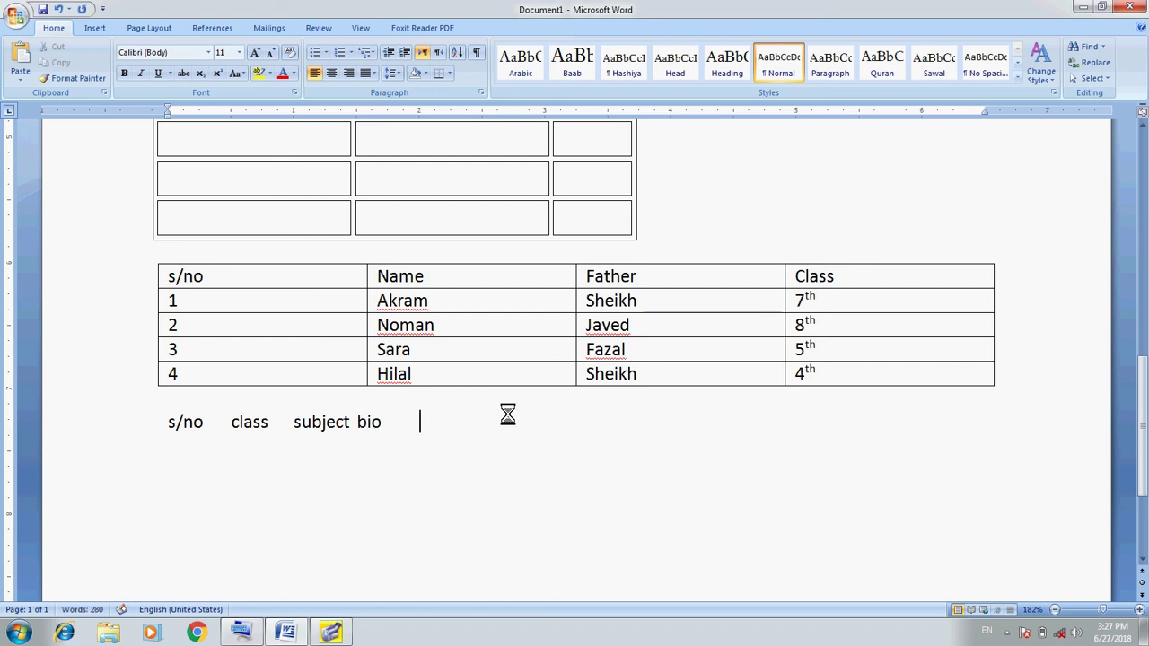
type("chemistey")
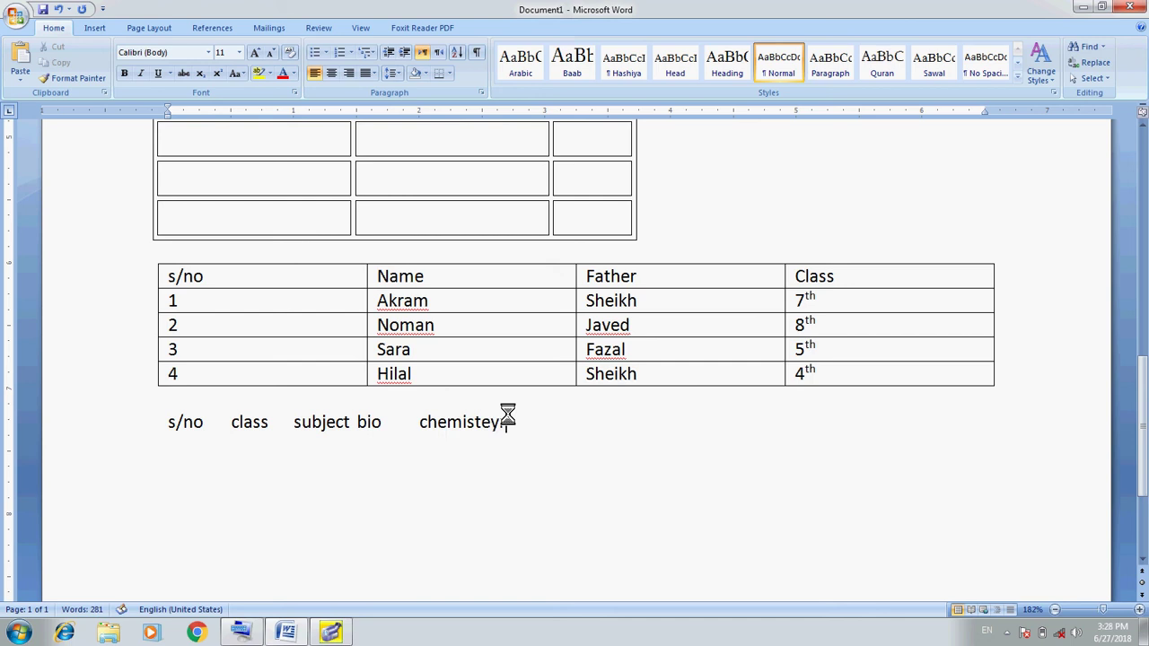
key("BackSpace")
key("BackSpace")
key("BackSpace")
key("BackSpace")
type("an")
key("BackSpace")
key("BackSpace")
type("ry")
key("Tab")
type("physics")
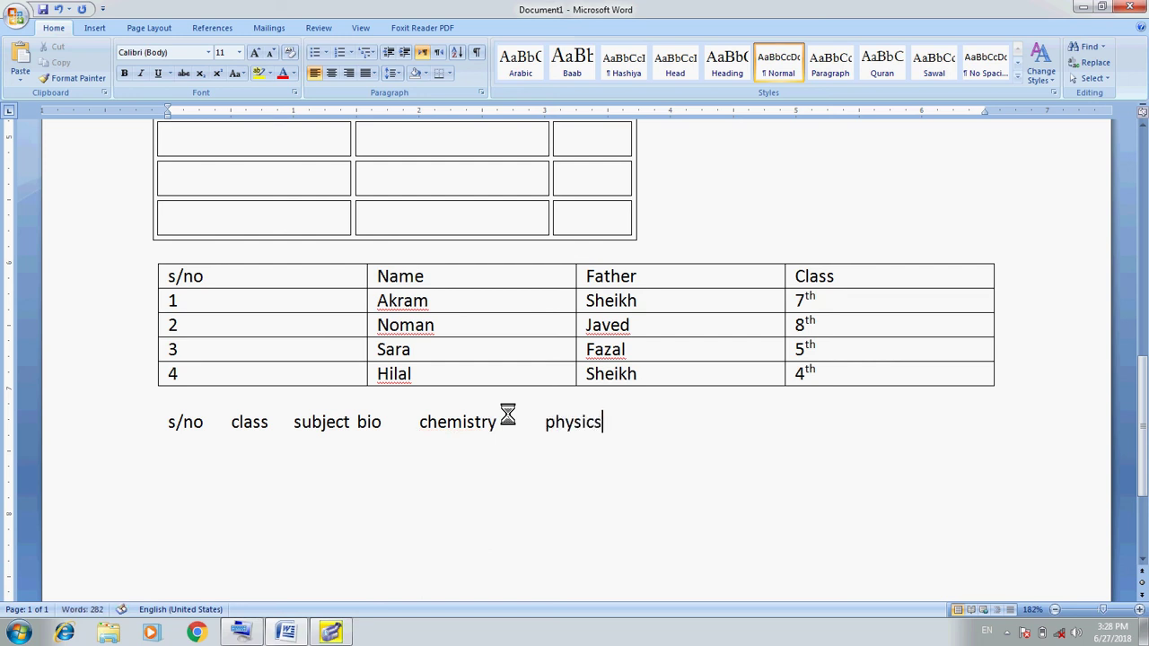
Add a marks line '1 2nd subject 28 83 75' and select both lines.
key("Return")
type("1")
key("Tab")
type("2nd")
key("Tab")
type("subjec")
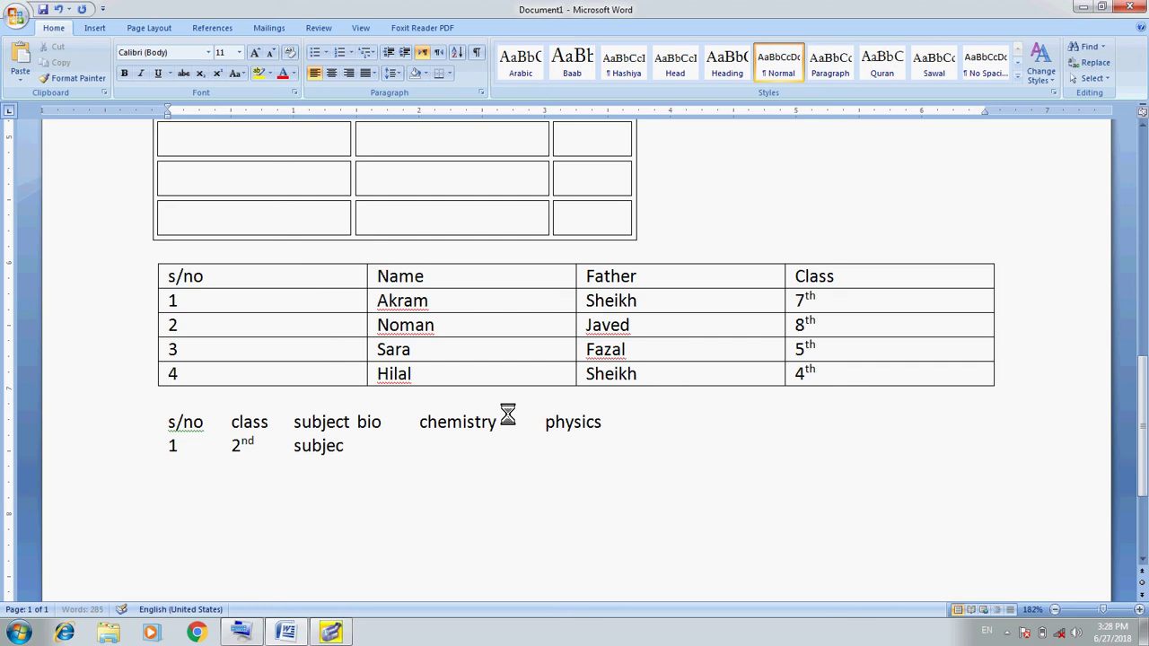
type("t")
type(" 28")
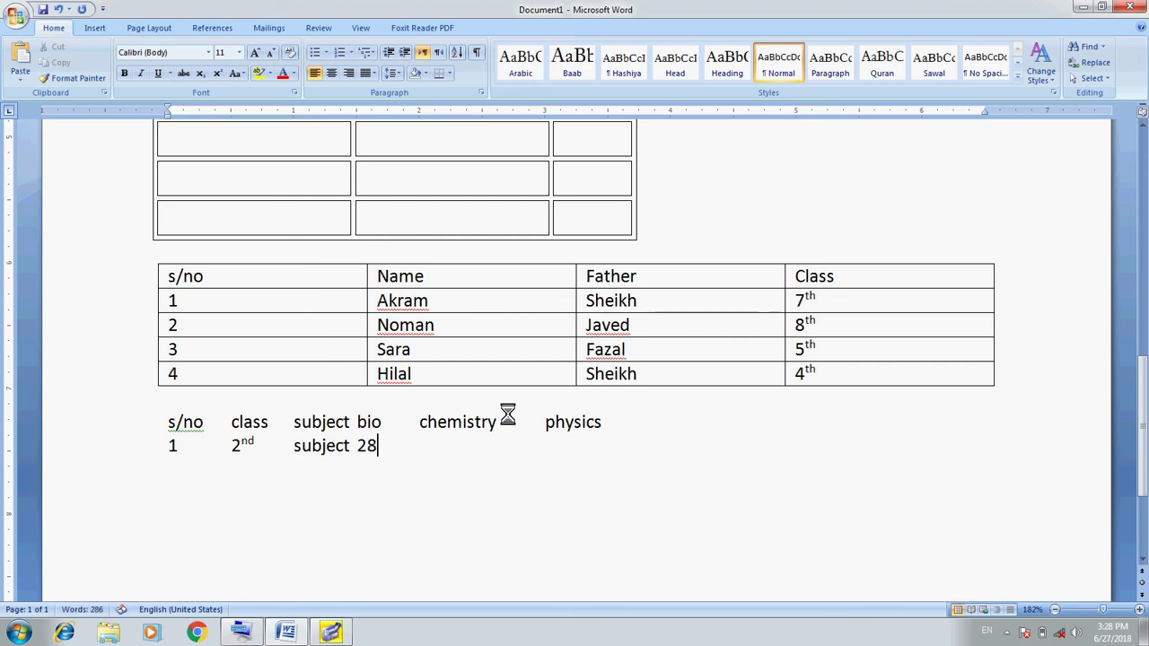
key("Tab")
type("83")
key("Tab")
type("7")
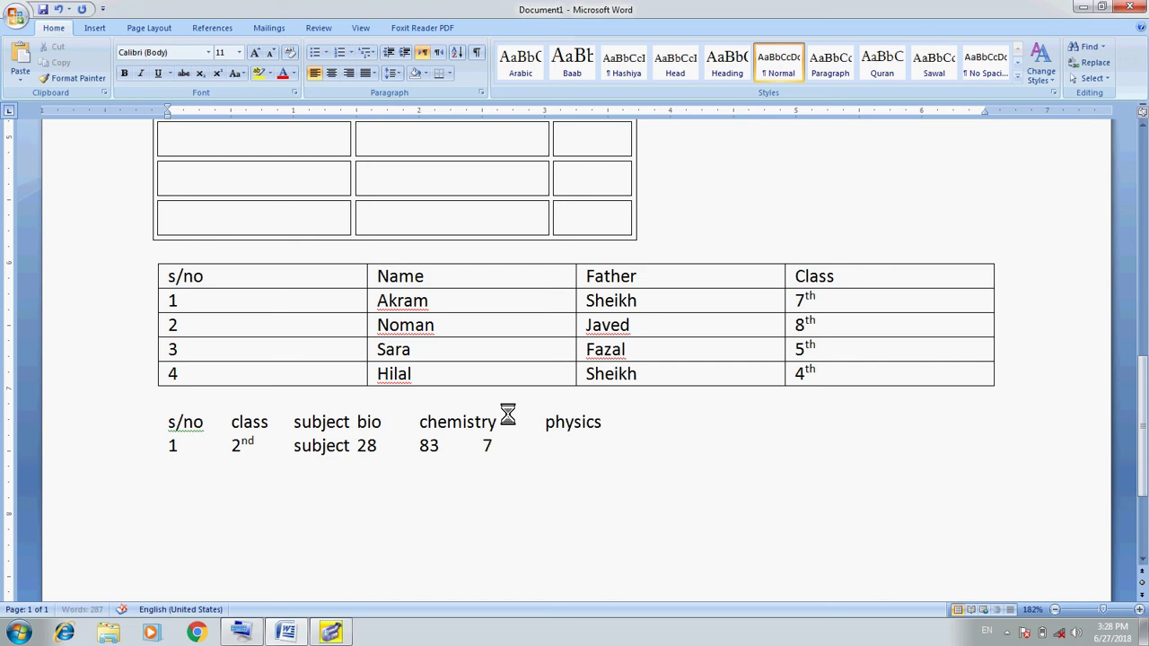
type("5")
key("Home")
key("Up")
key("shift+Down")
key("shift+Down")
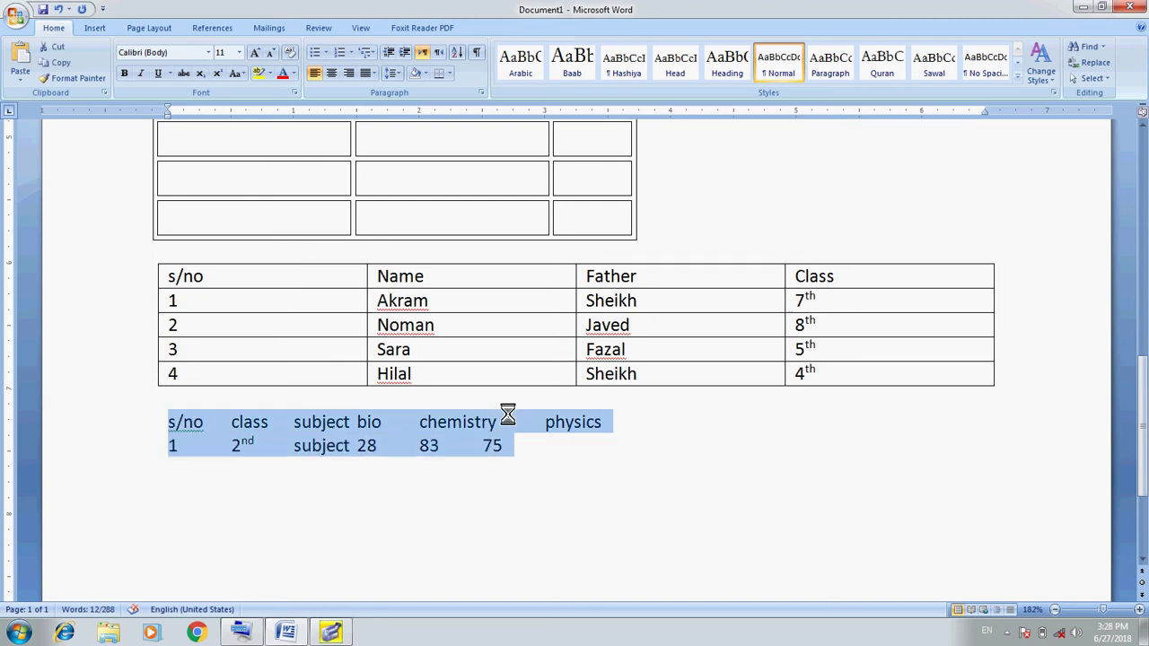
Convert the two selected subject lines into a six-column table using tabs.
left_click(95, 30)
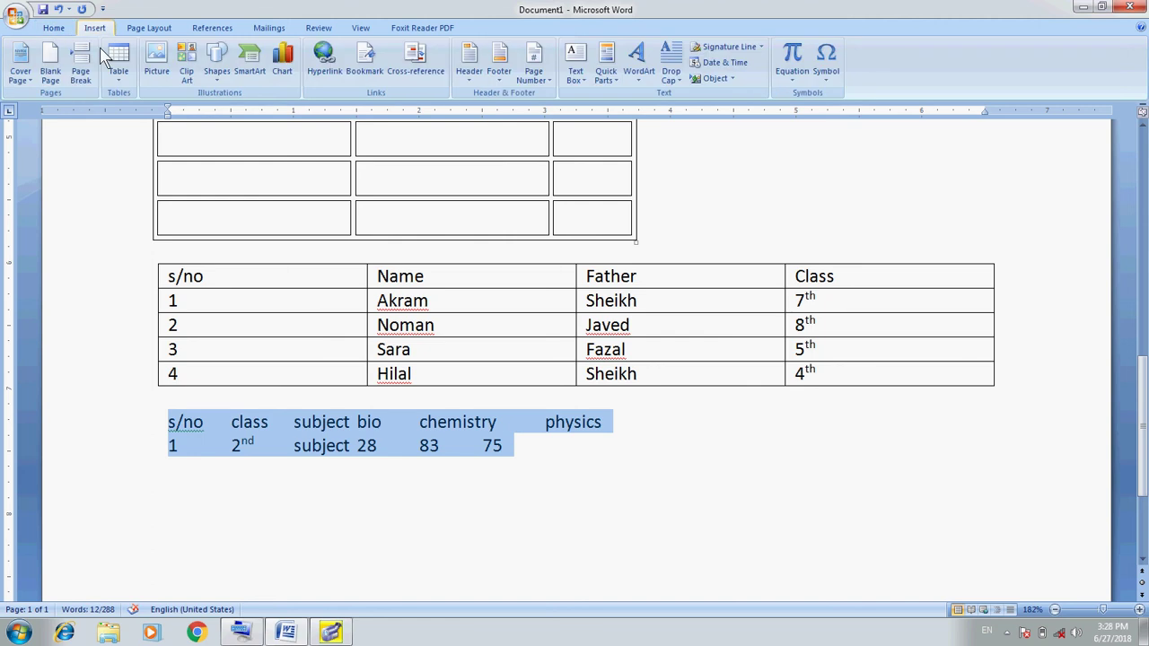
left_click(119, 72)
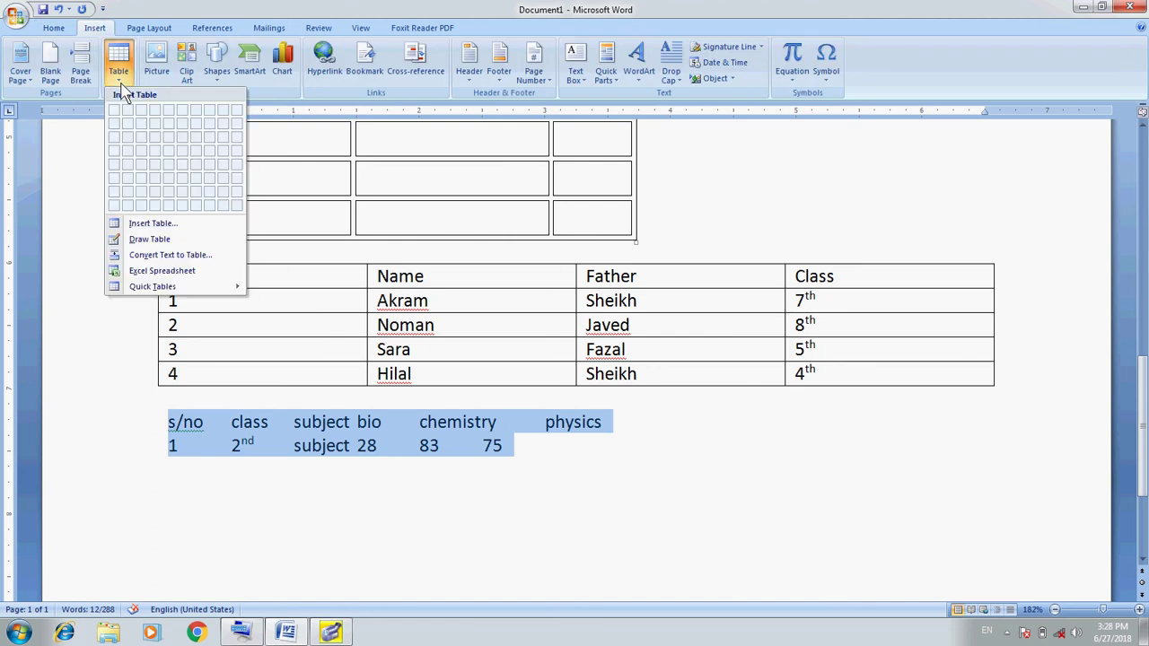
left_click(205, 255)
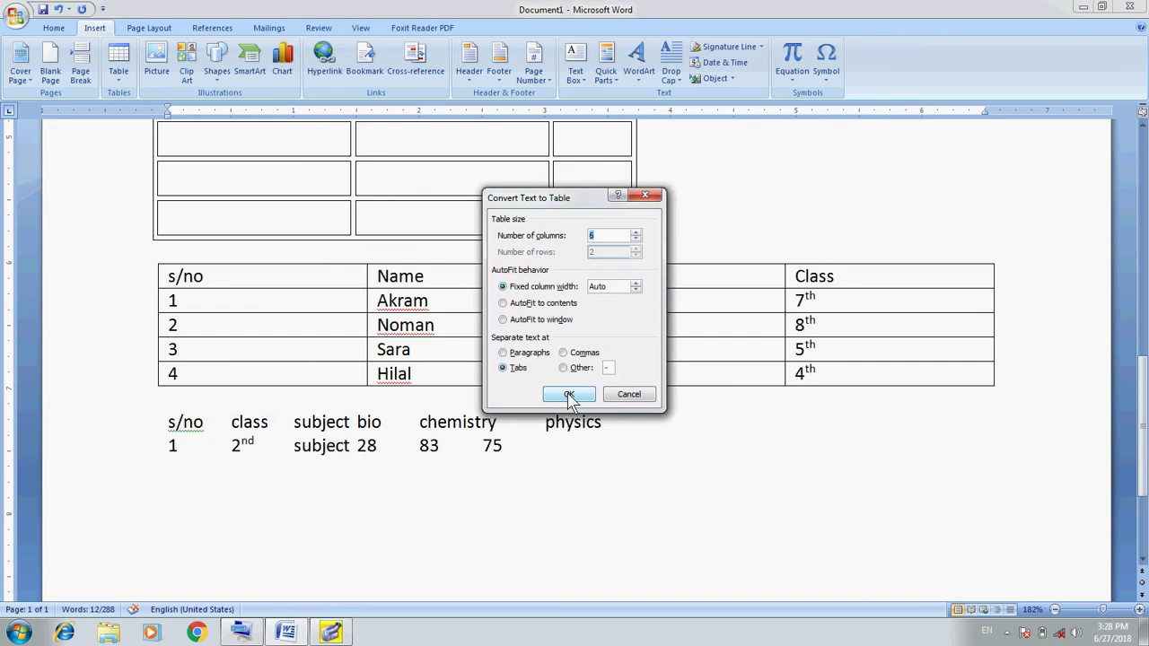
left_click(569, 396)
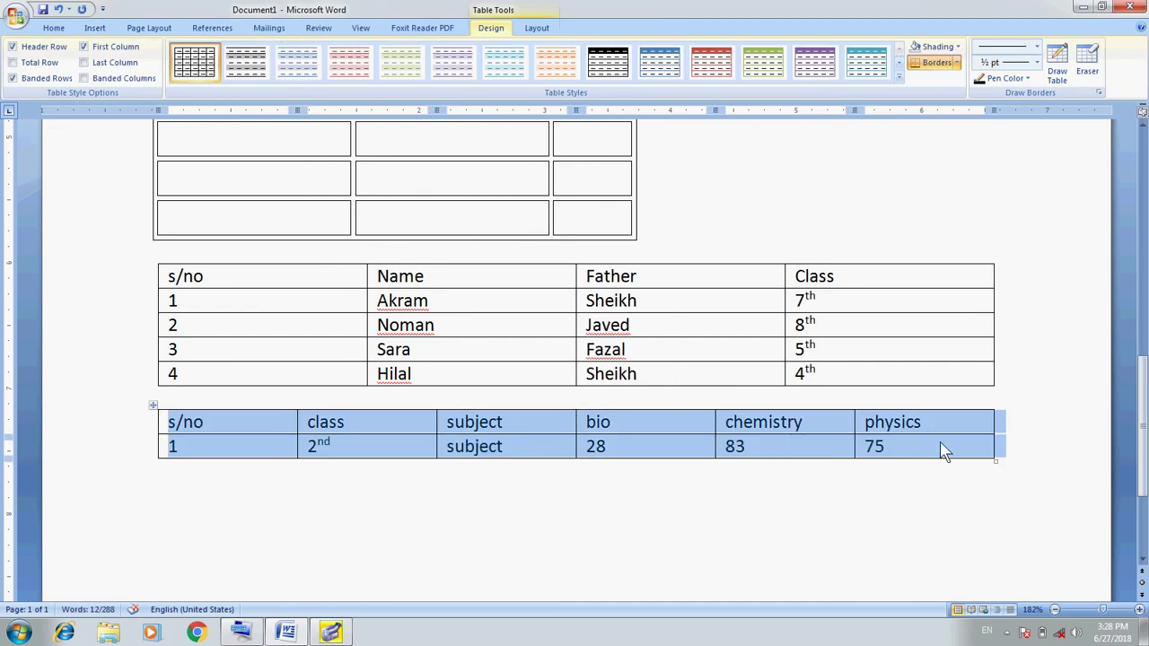
left_click(941, 443)
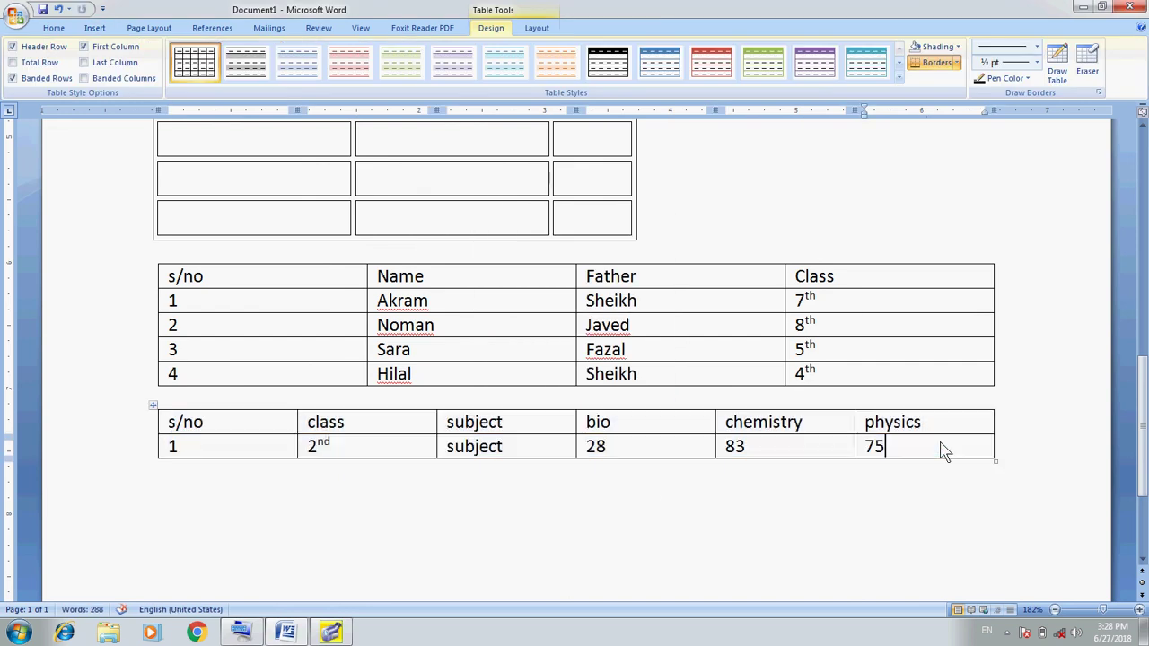
left_click(538, 28)
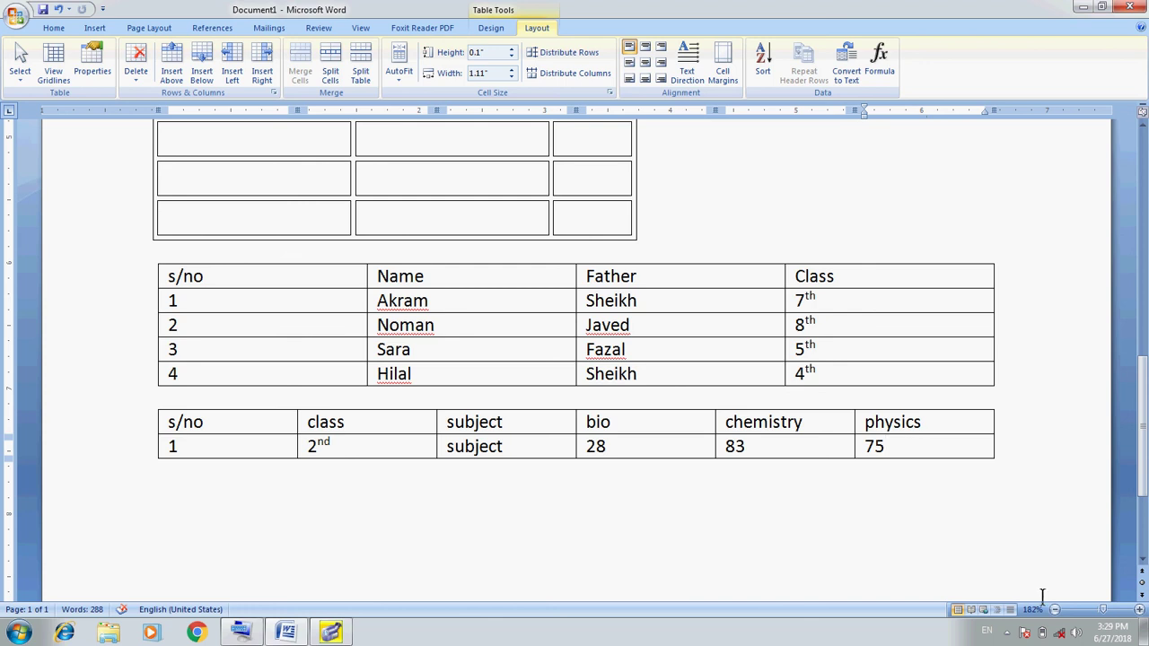
left_click(1006, 632)
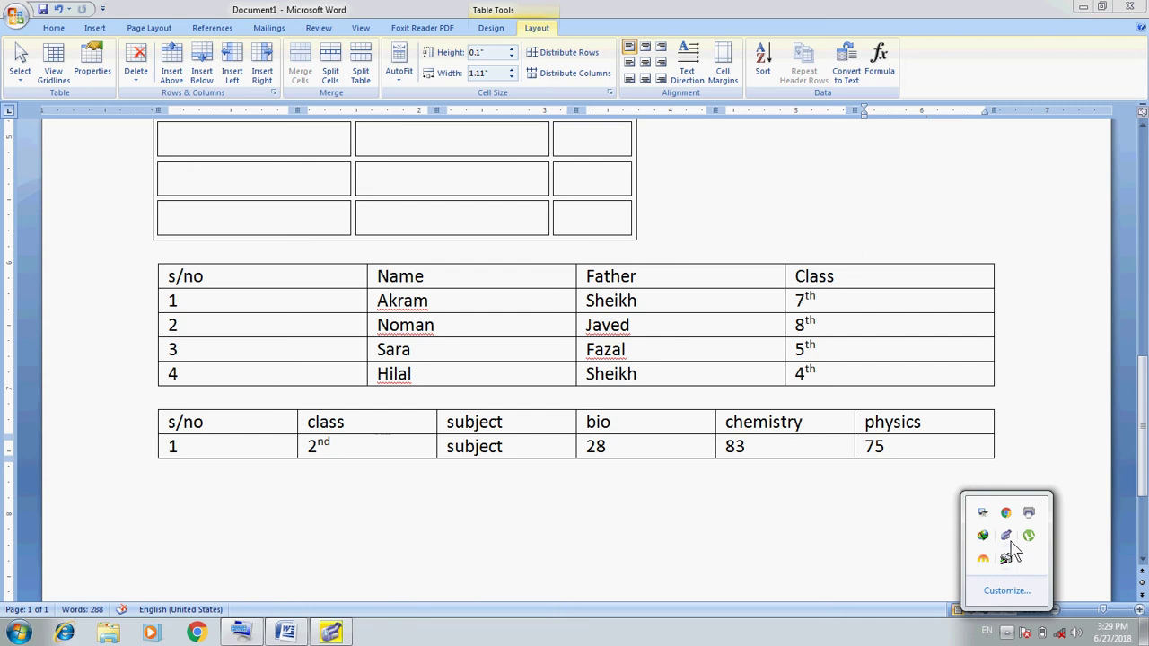